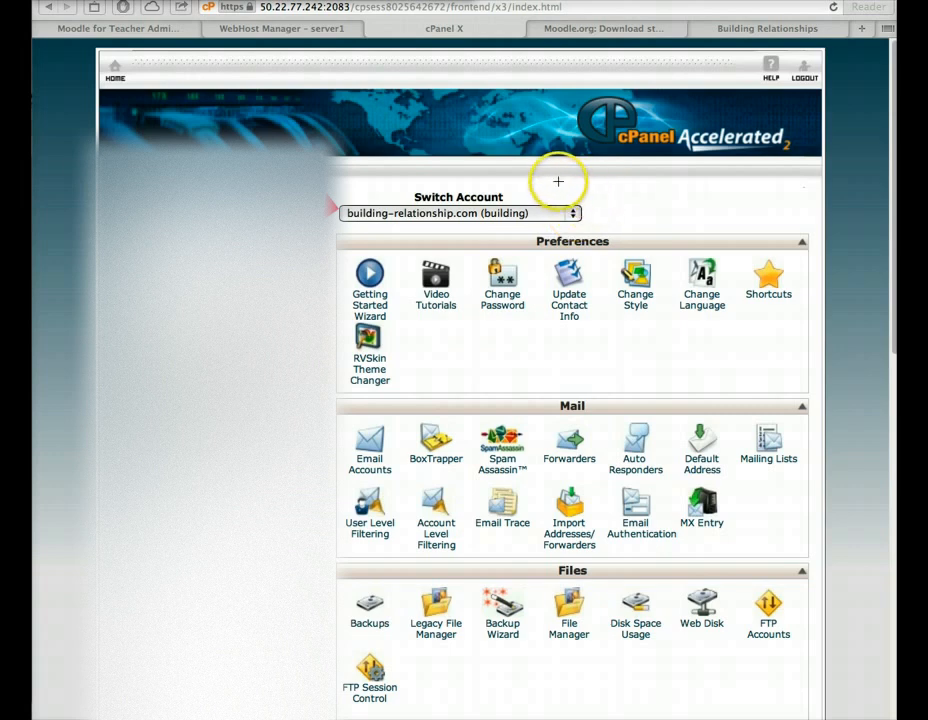
# Drag-select several areas of the cPanel page, then cancel with Escape.
pyautogui.moveTo(558, 182); pyautogui.dragTo(530, 201)
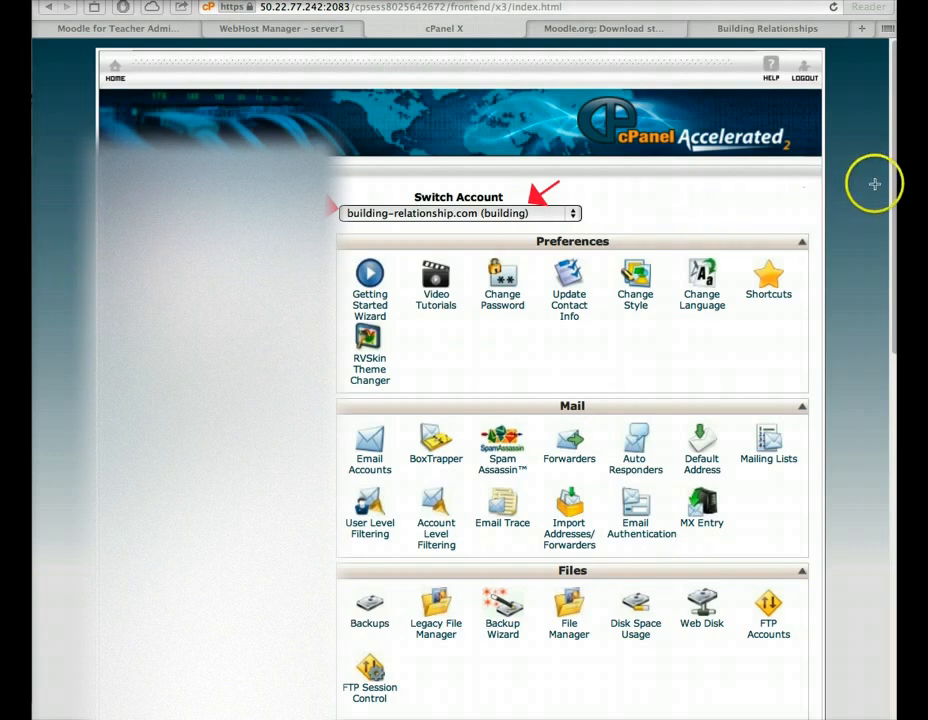
pyautogui.moveTo(700, 180); pyautogui.dragTo(699, 216)
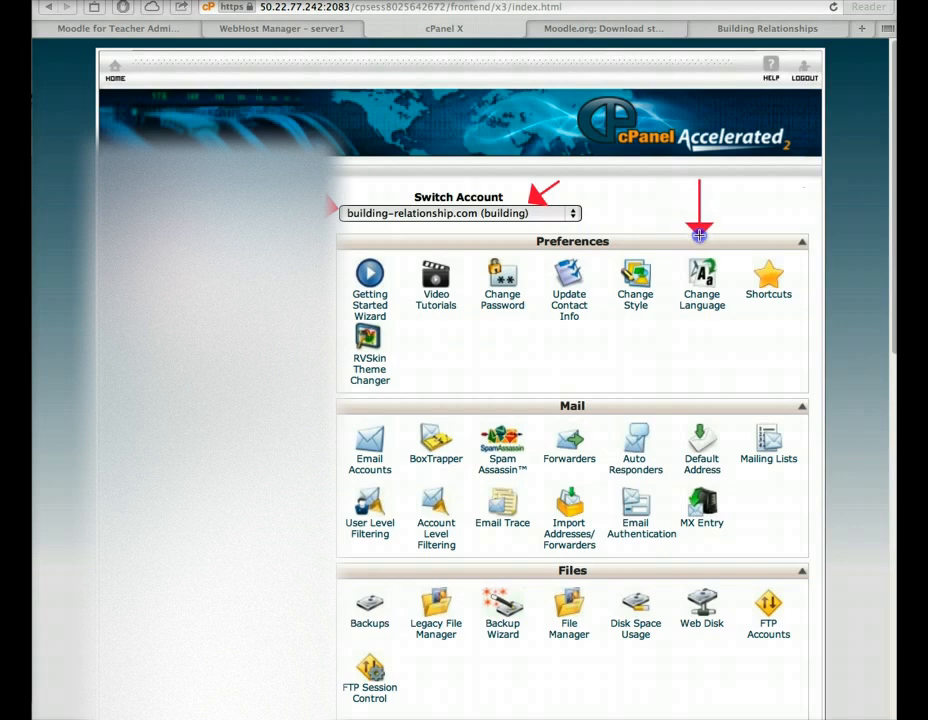
pyautogui.moveTo(285, 72); pyautogui.dragTo(148, 74)
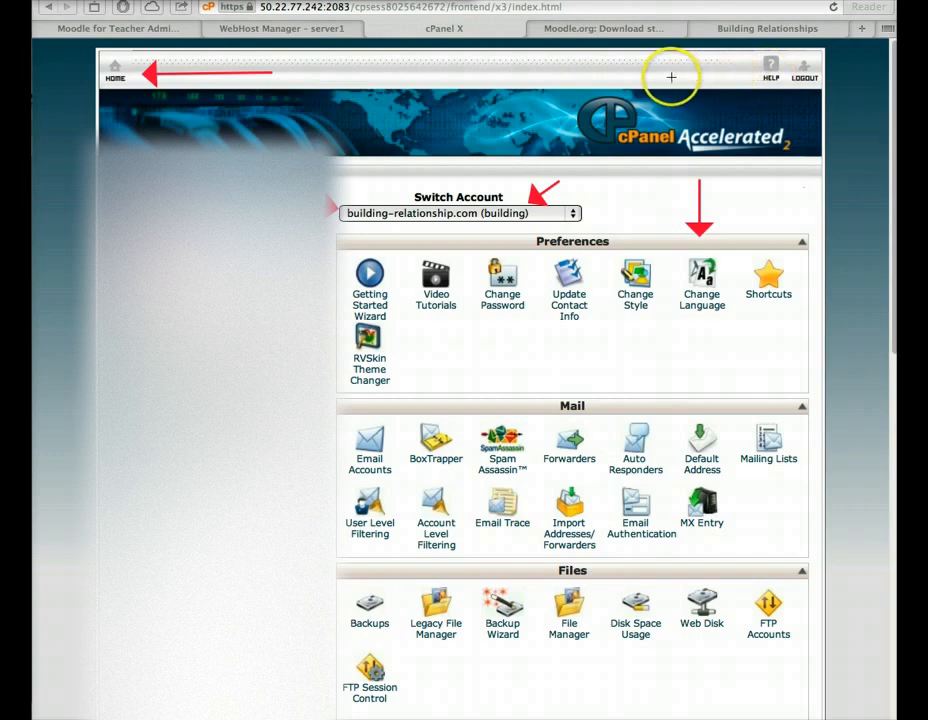
pyautogui.moveTo(669, 77); pyautogui.dragTo(746, 77)
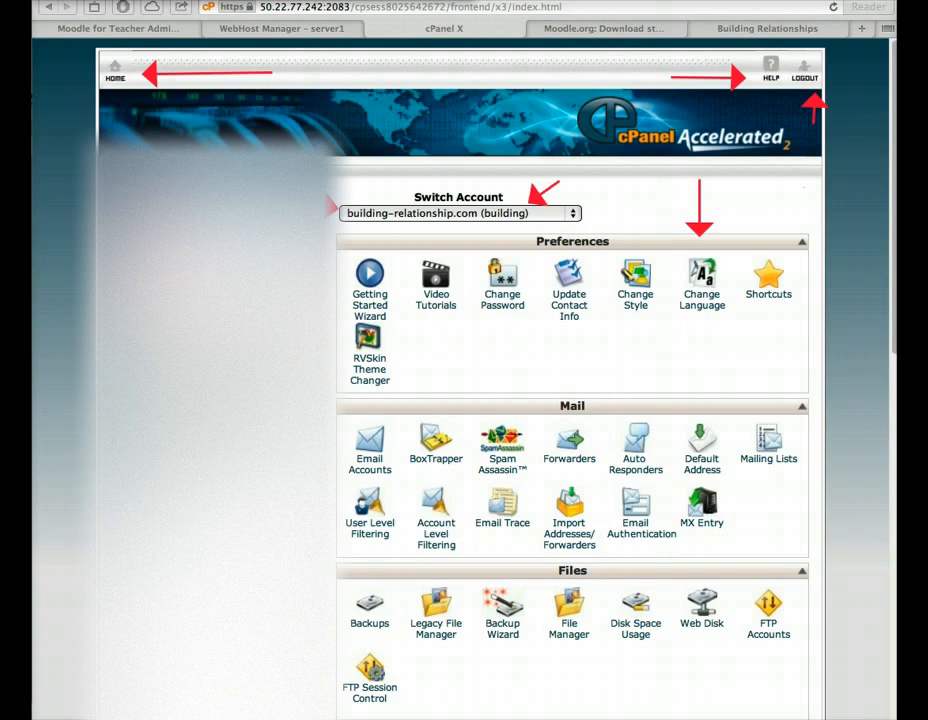
pyautogui.press('Escape')
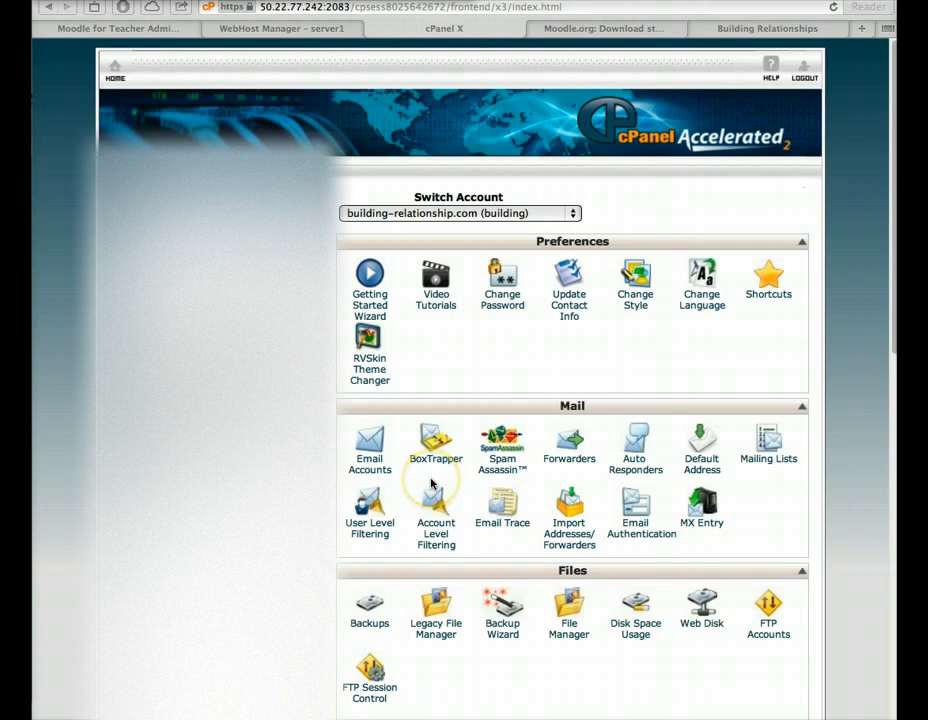
# Scroll down the cPanel home page and click an item in its lower section.
pyautogui.scroll(-1, 432, 484)
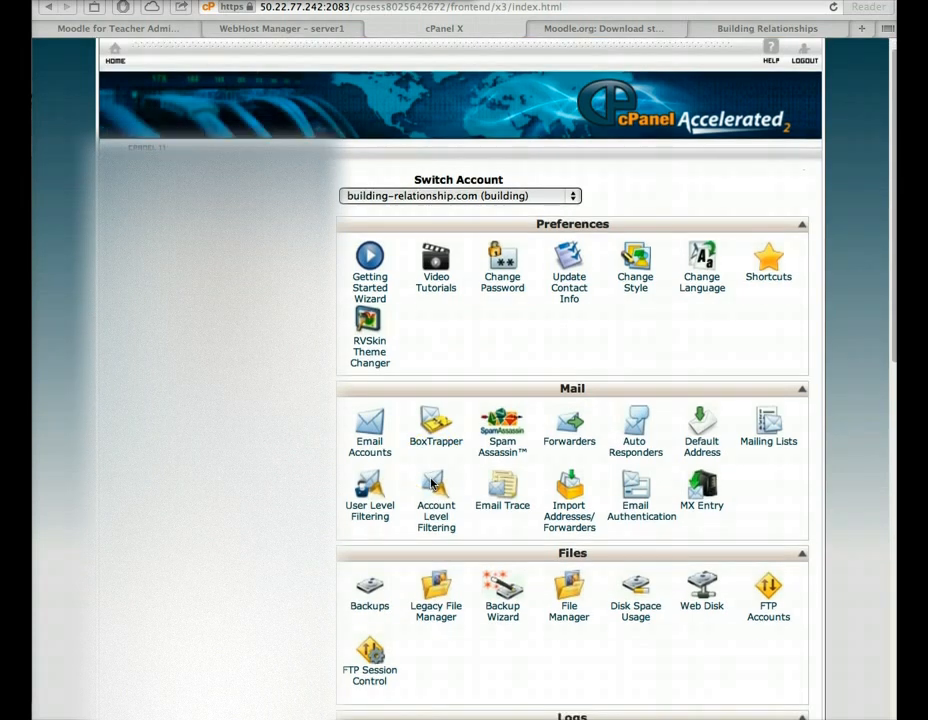
pyautogui.scroll(-1, 432, 484)
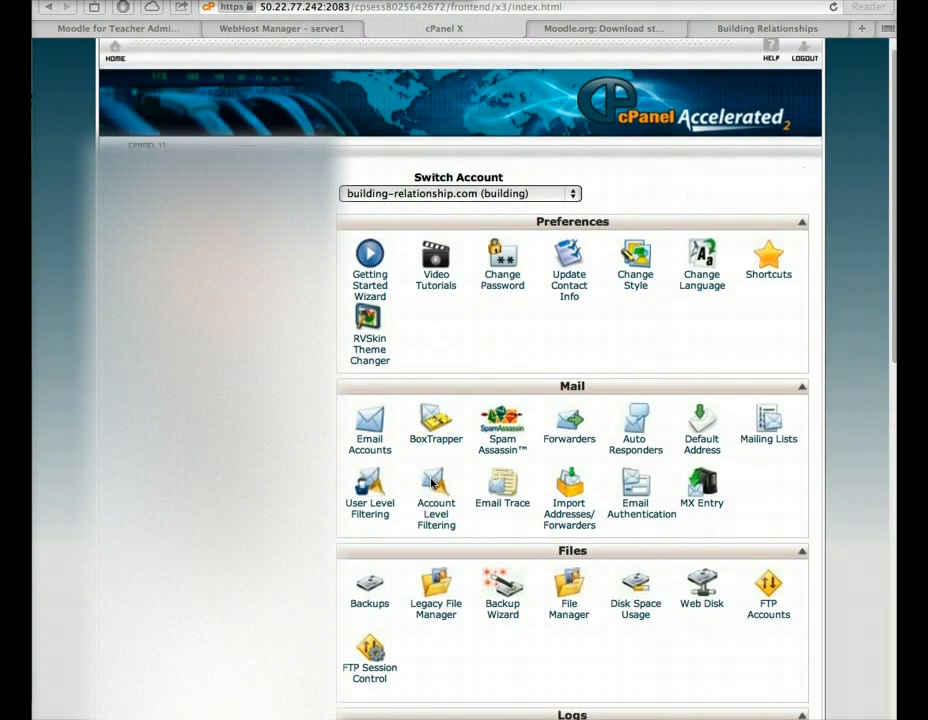
pyautogui.scroll(-5, 432, 484)
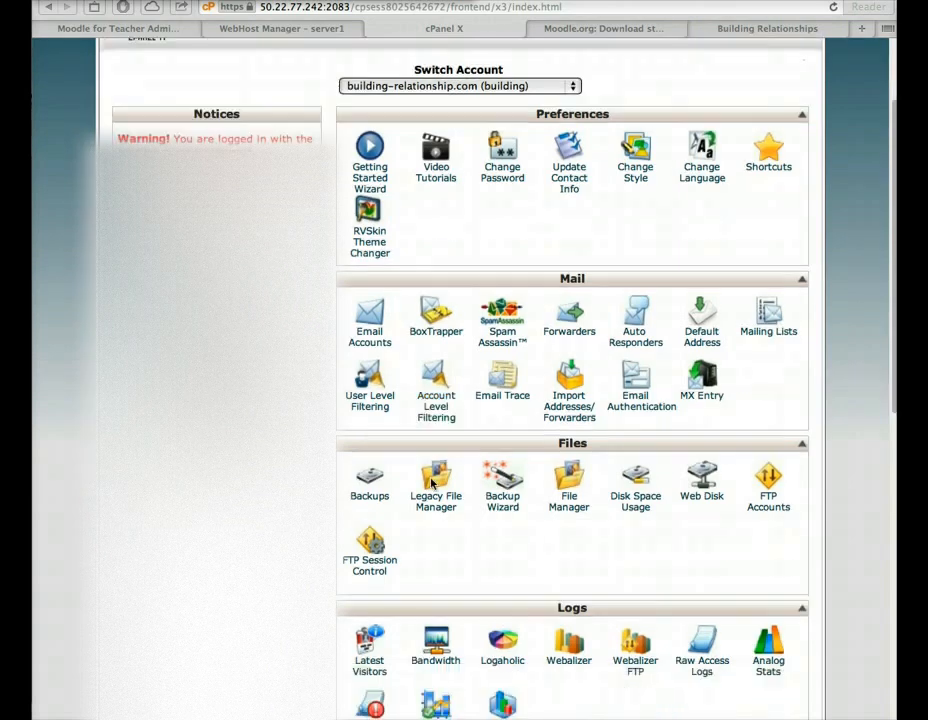
pyautogui.scroll(-7, 432, 484)
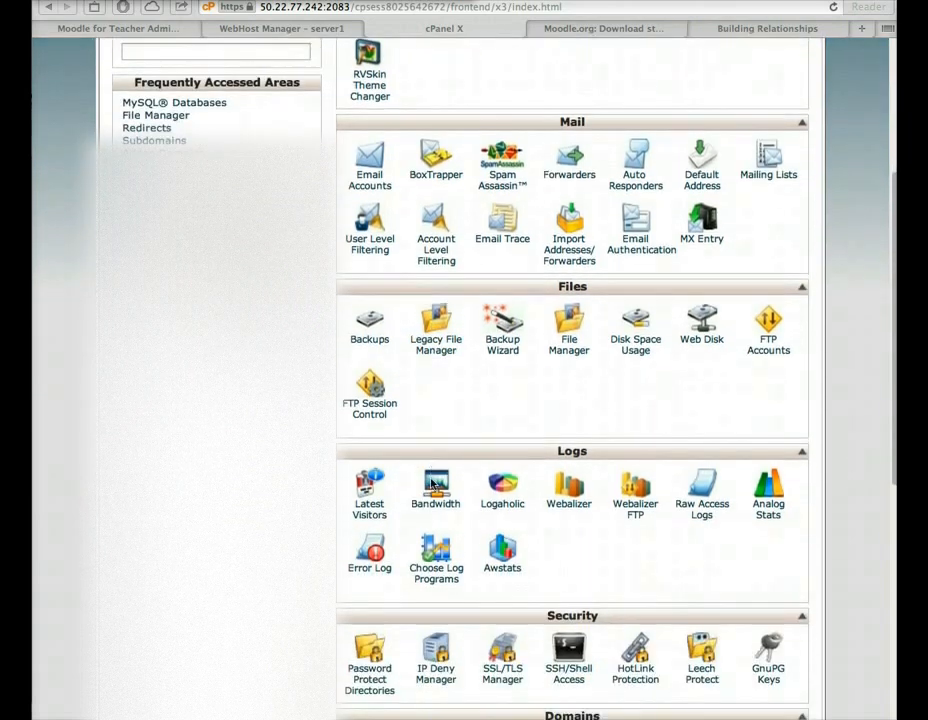
pyautogui.scroll(-3, 432, 484)
pyautogui.scroll(-7, 432, 484)
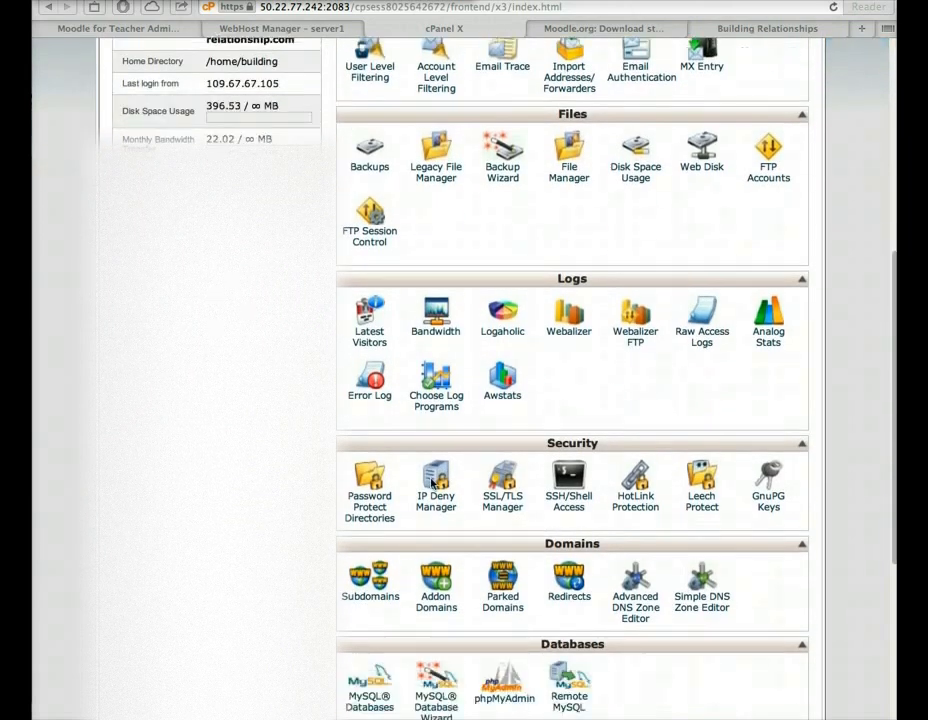
pyautogui.scroll(-1, 432, 484)
pyautogui.click(371, 630)
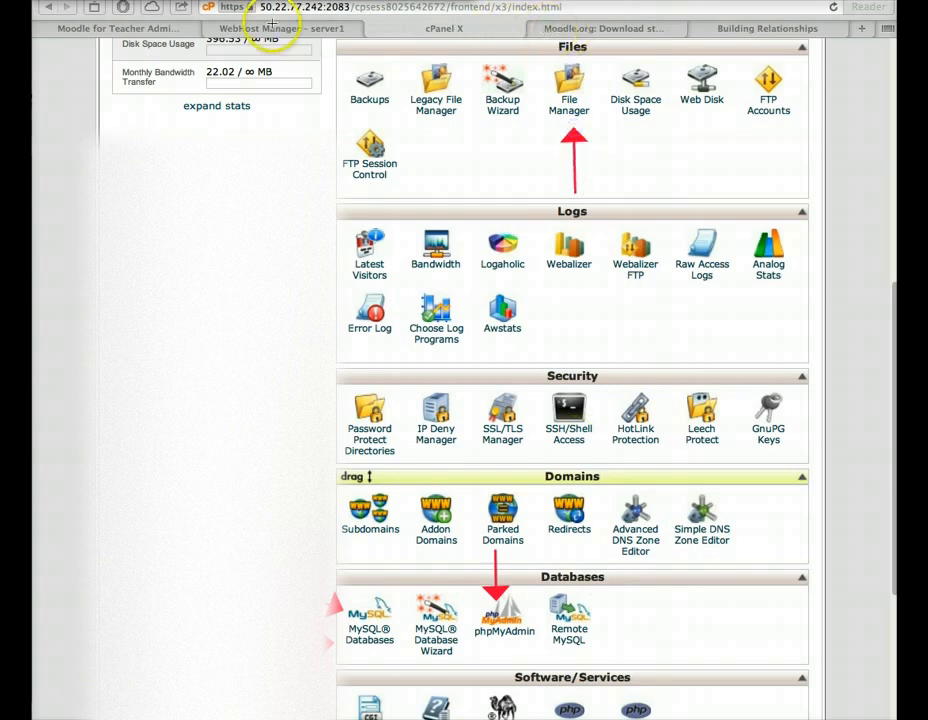
# Look over the Moodle download page, drag-selecting several areas on it.
pyautogui.click(605, 32)
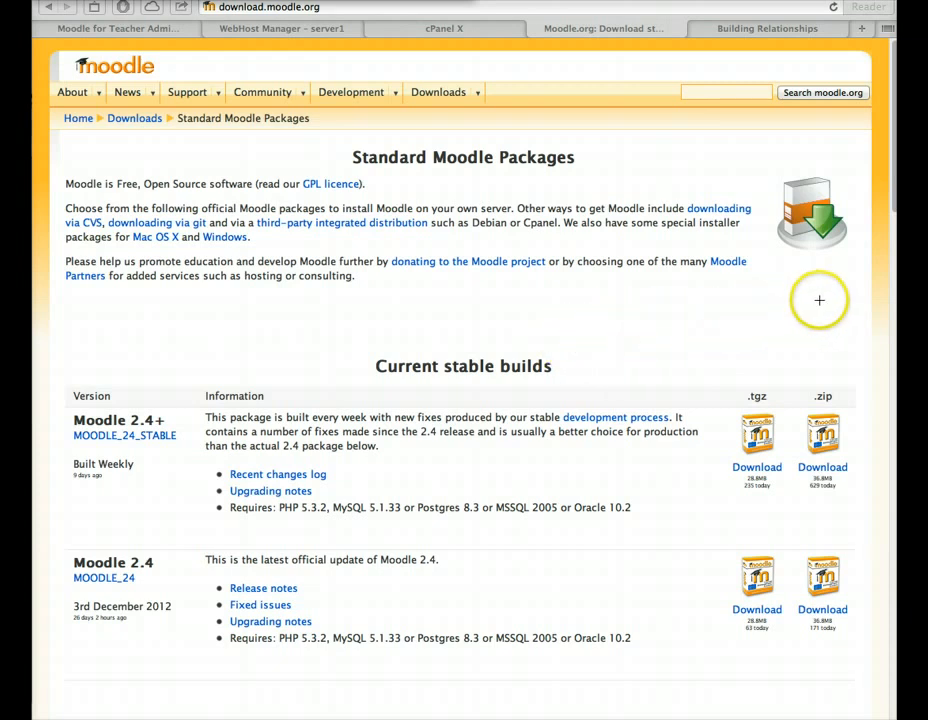
pyautogui.moveTo(822, 297); pyautogui.dragTo(826, 381)
pyautogui.moveTo(751, 317); pyautogui.dragTo(755, 387)
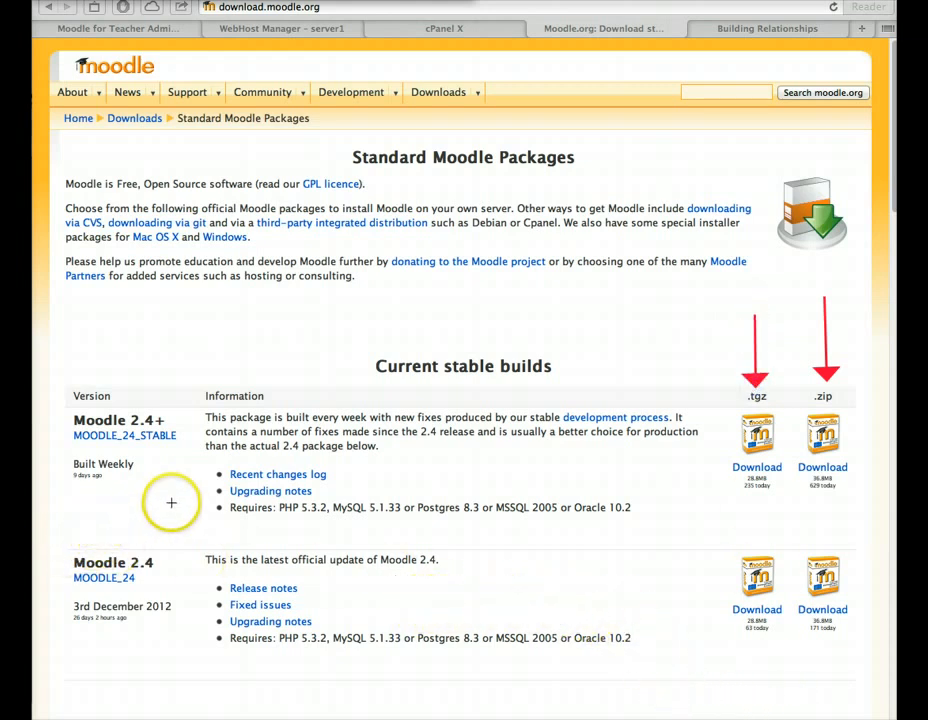
pyautogui.moveTo(171, 504); pyautogui.dragTo(148, 543)
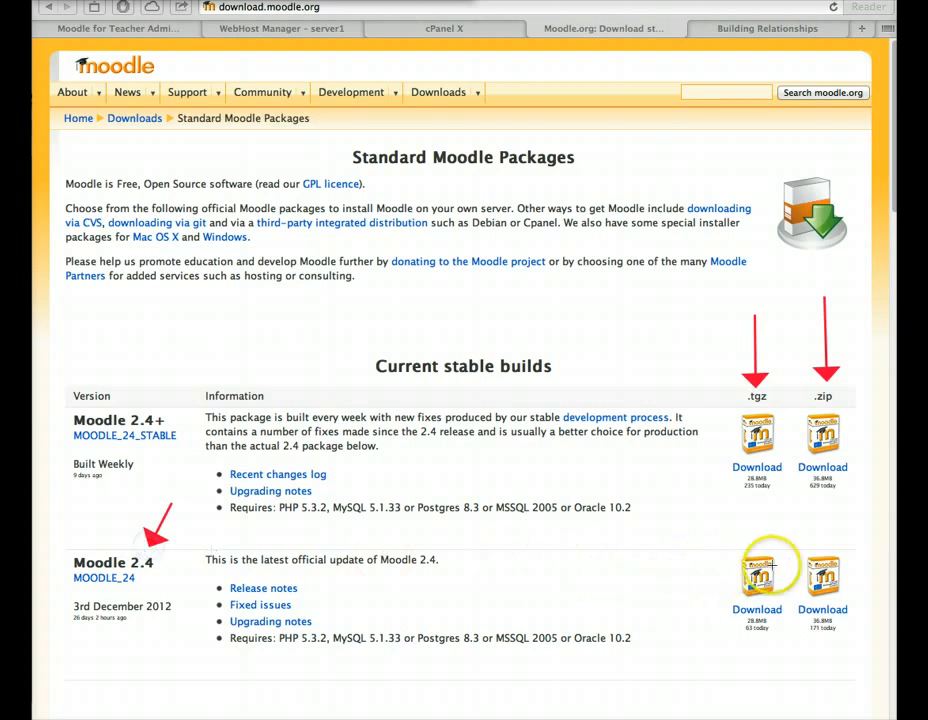
pyautogui.moveTo(625, 590); pyautogui.dragTo(727, 591)
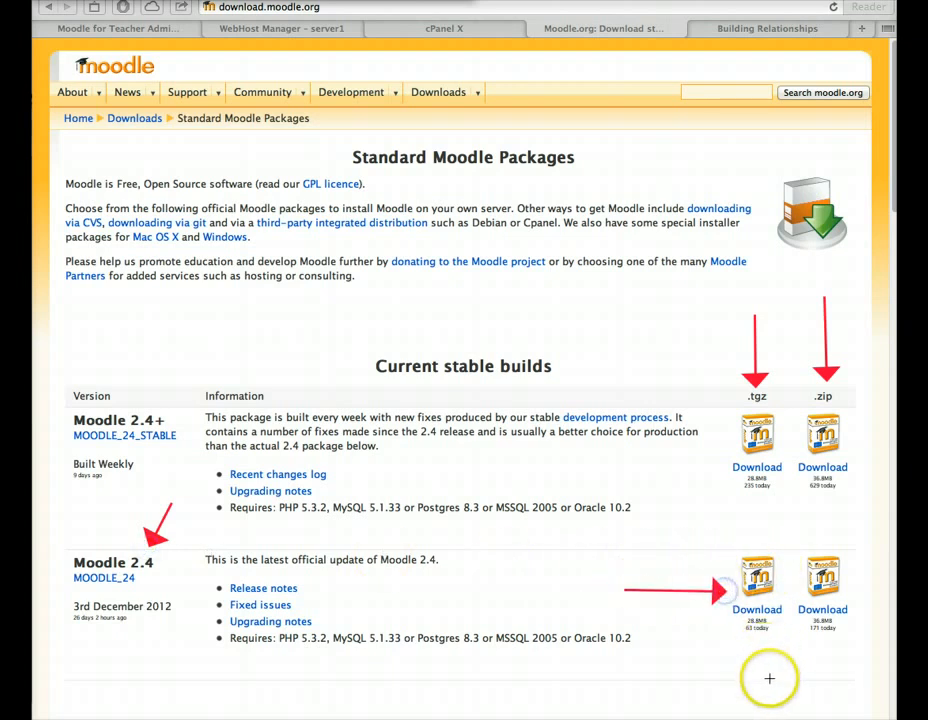
pyautogui.moveTo(763, 686); pyautogui.dragTo(759, 648)
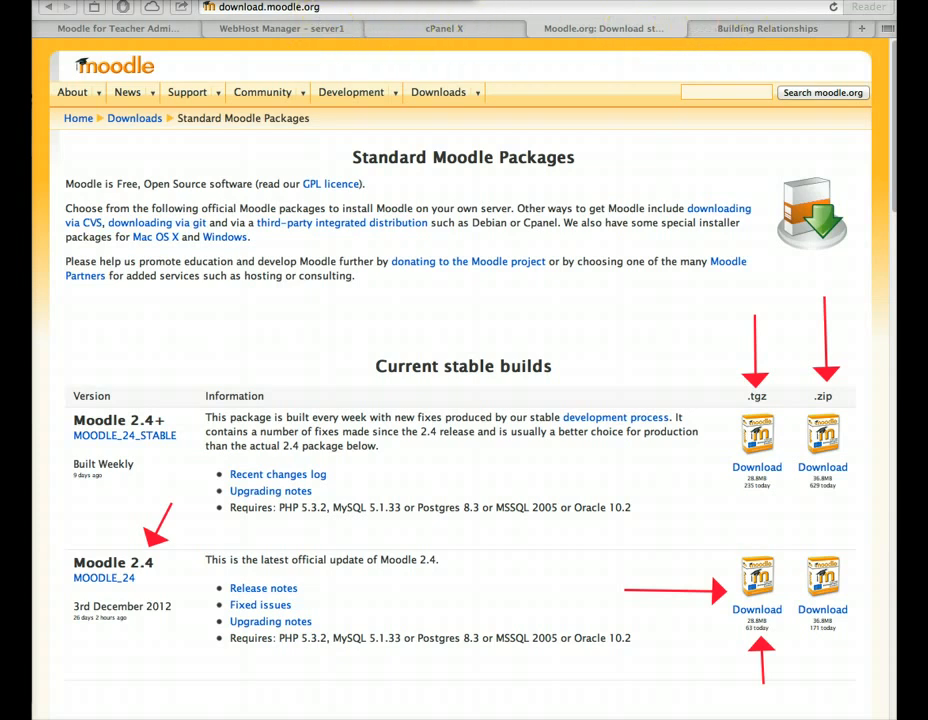
pyautogui.press('Escape')
# From cPanel home, submit a new MySQL database named moodle (building_moodle).
pyautogui.click(390, 29)
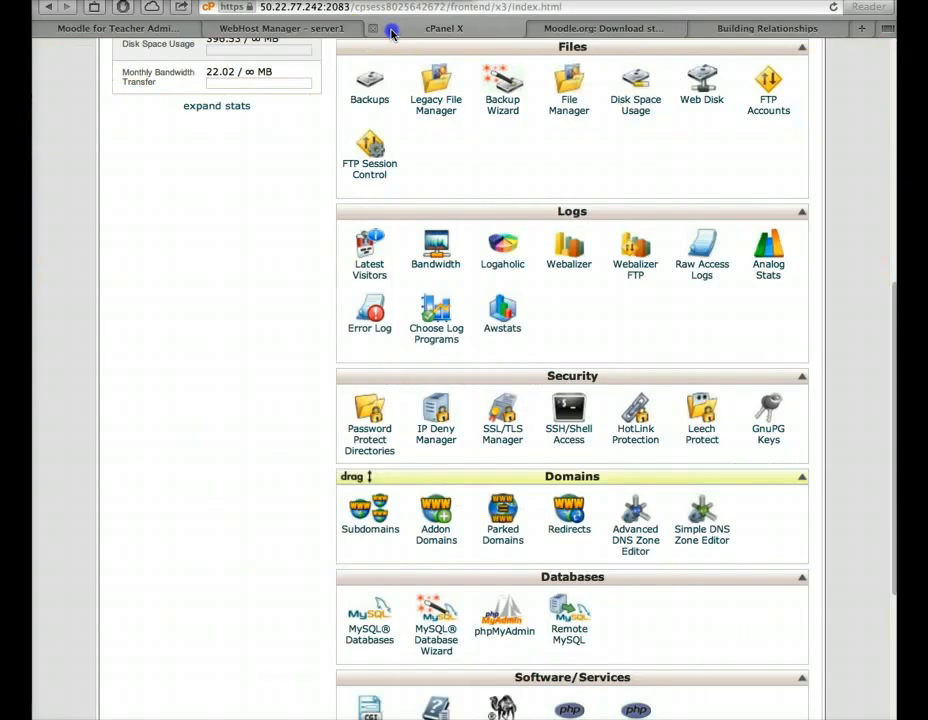
pyautogui.click(365, 637)
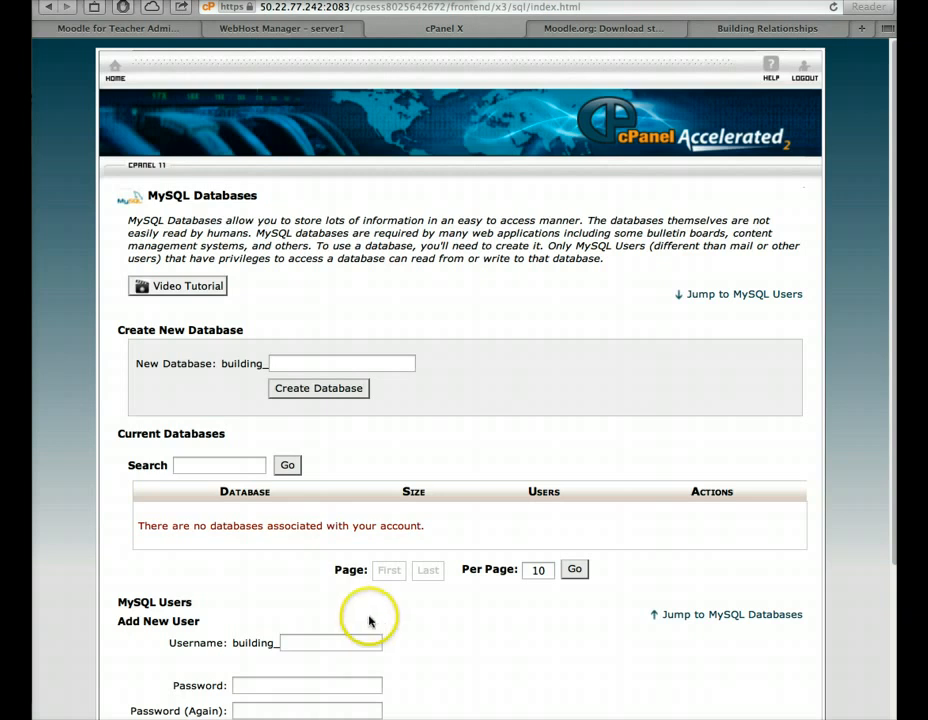
pyautogui.scroll(-1, 435, 437)
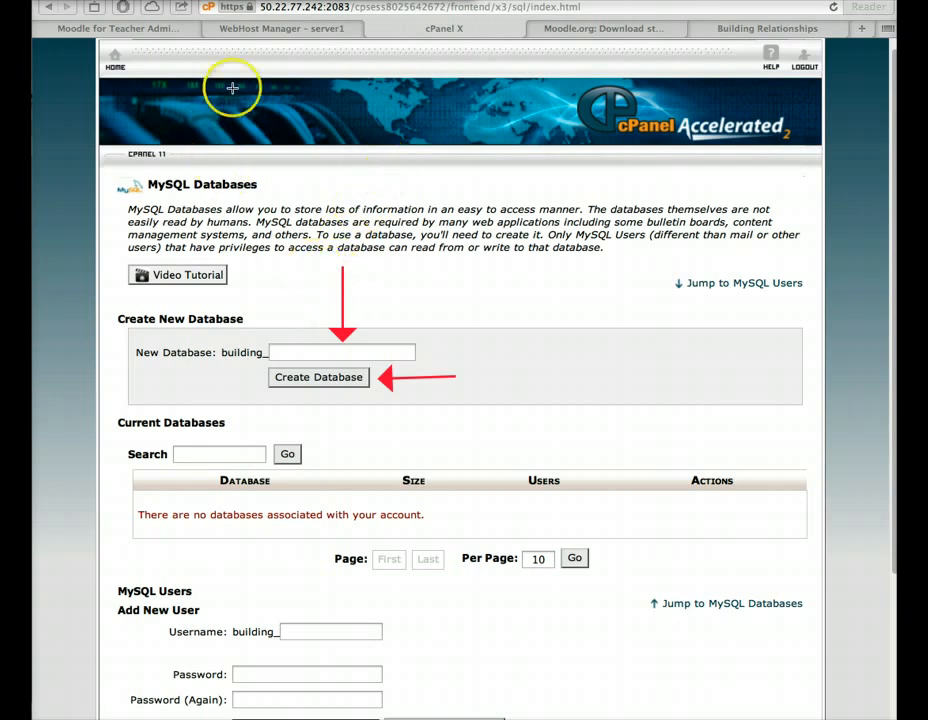
pyautogui.click(285, 352)
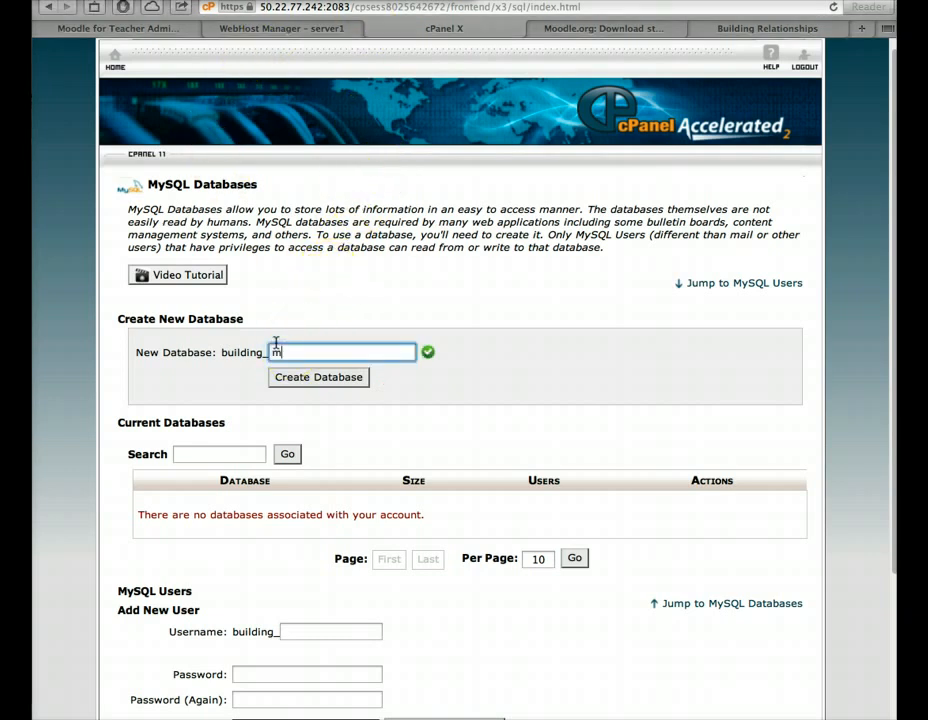
pyautogui.write('mod')
pyautogui.press('BackSpace')
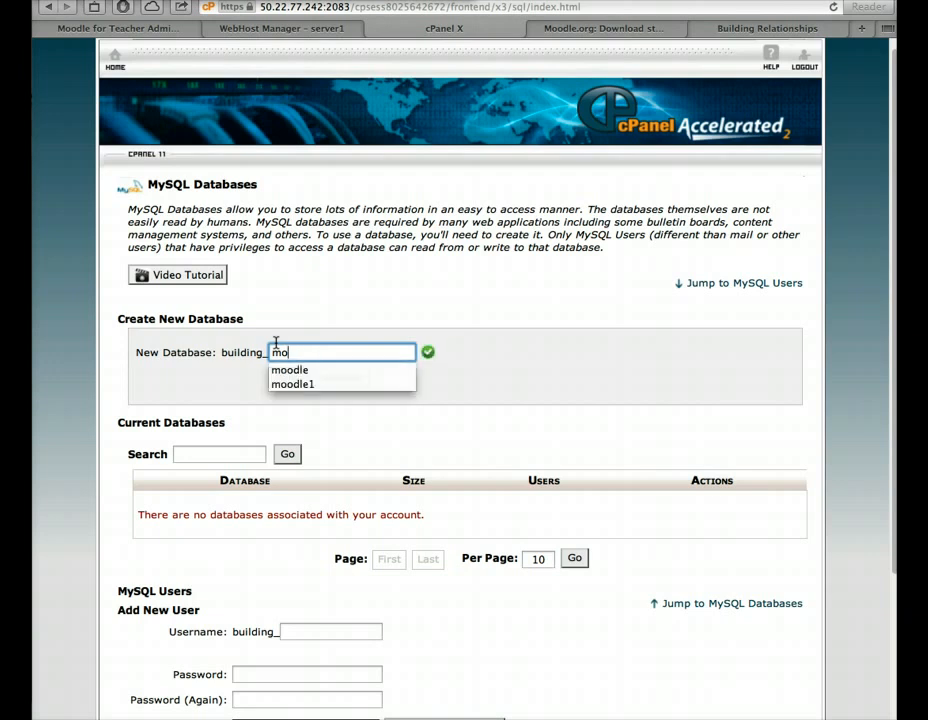
pyautogui.write('od')
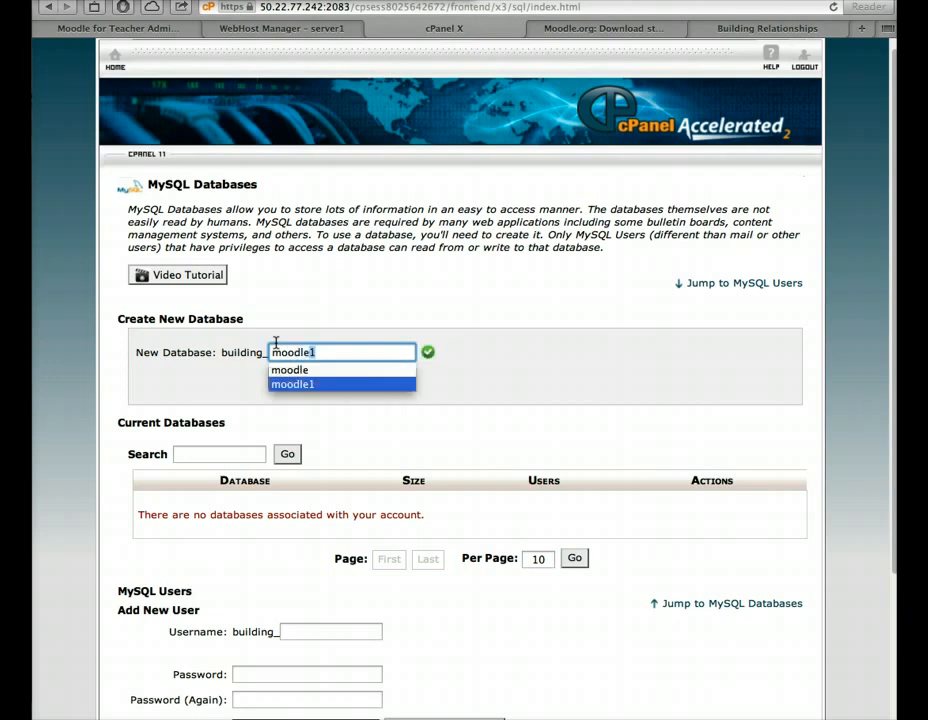
pyautogui.write('le')
pyautogui.click(545, 375)
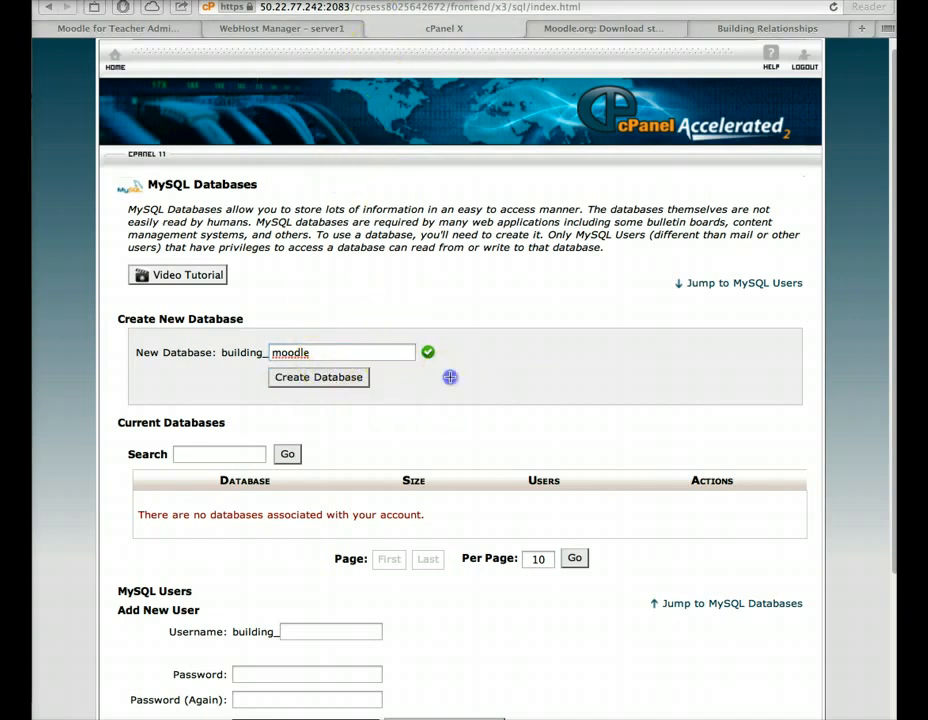
pyautogui.click(324, 378)
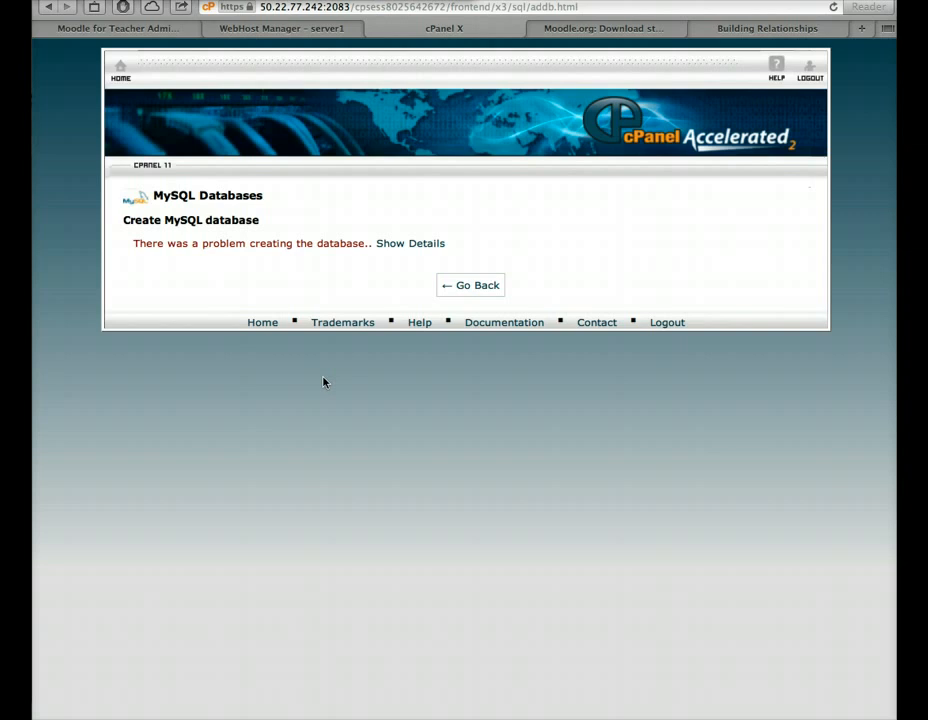
# Delete the building_moodle database and return to the now-empty MySQL Databases page.
pyautogui.click(490, 292)
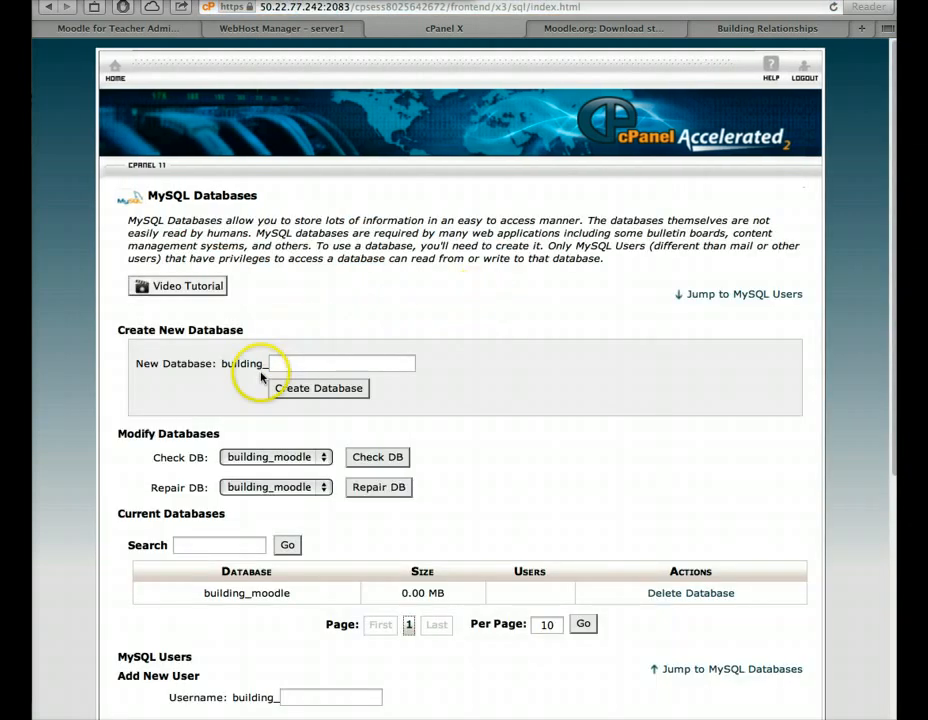
pyautogui.click(290, 364)
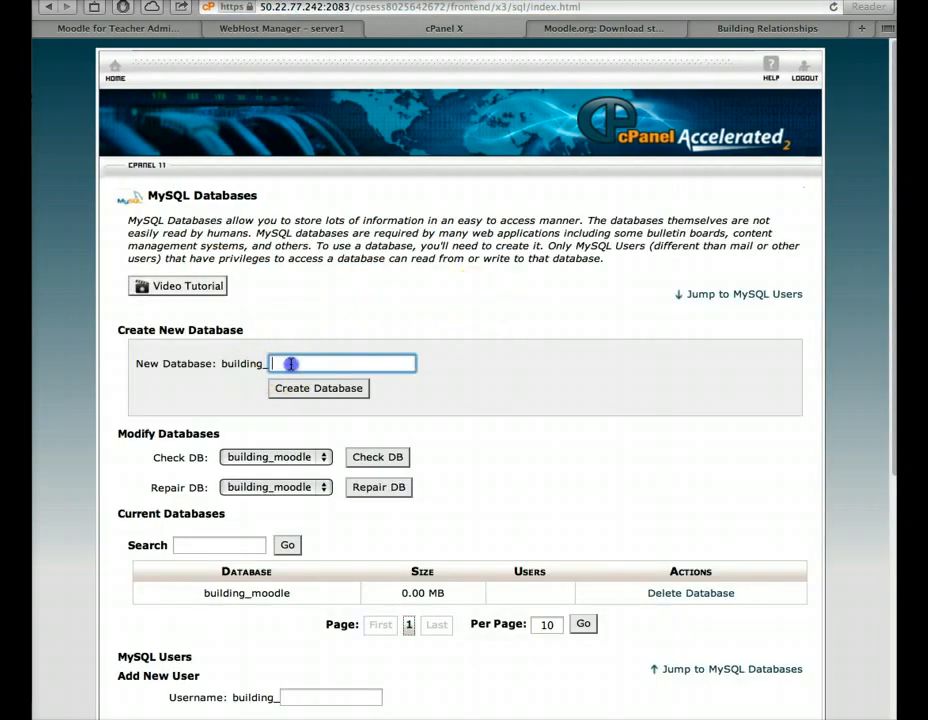
pyautogui.click(324, 458)
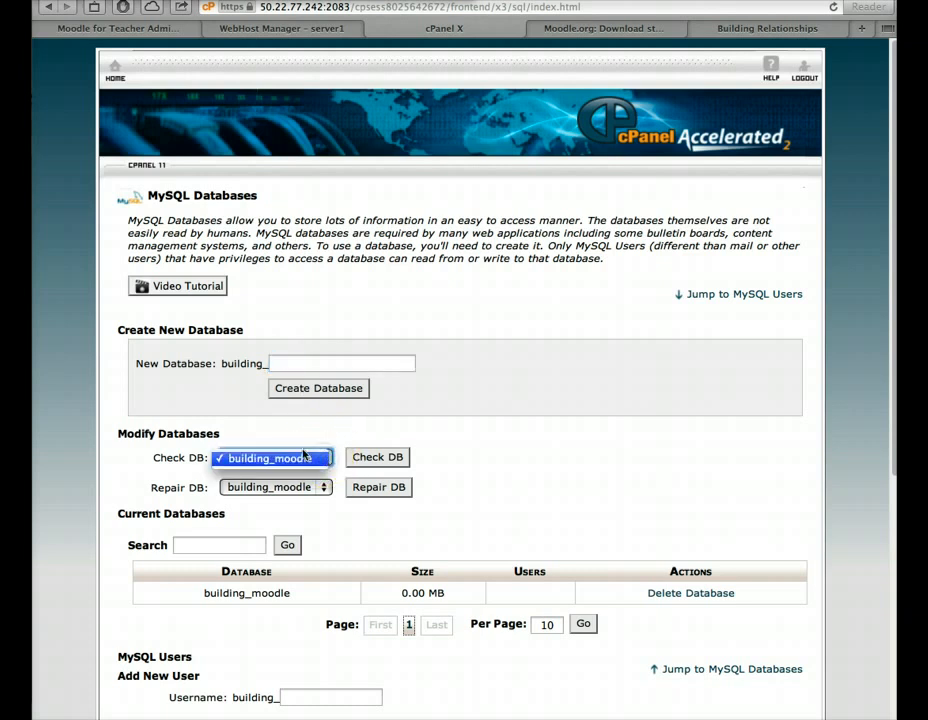
pyautogui.click(322, 433)
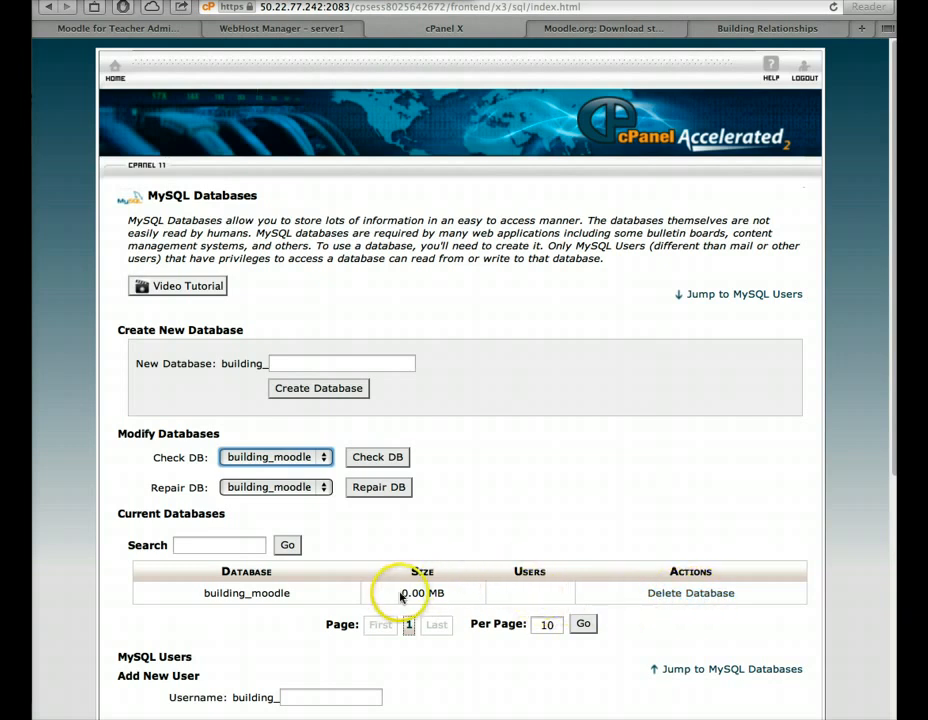
pyautogui.click(700, 601)
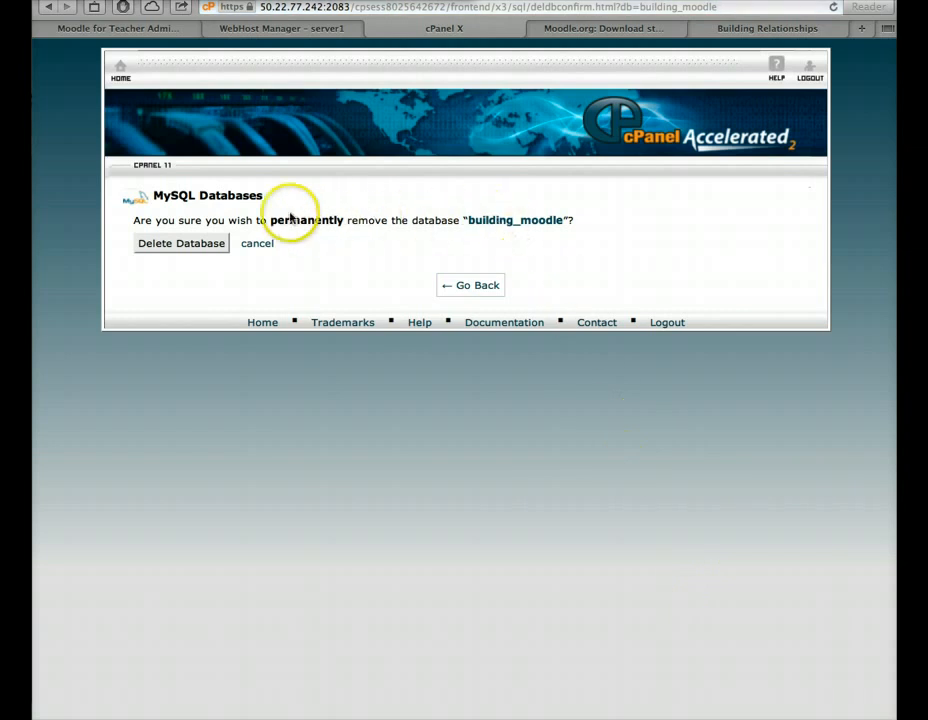
pyautogui.click(175, 247)
pyautogui.click(175, 246)
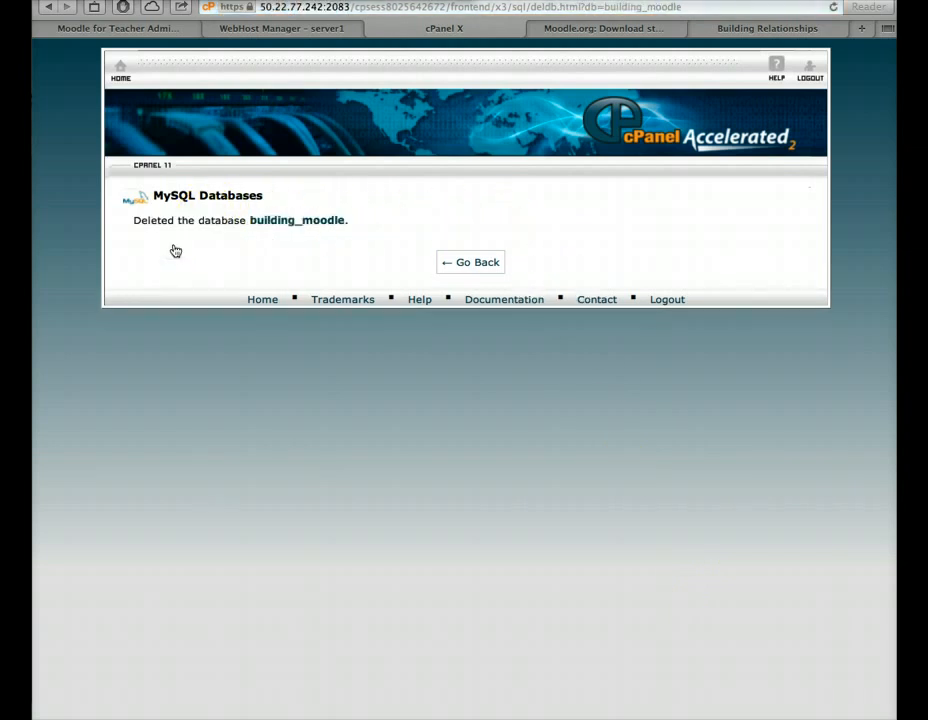
pyautogui.click(467, 263)
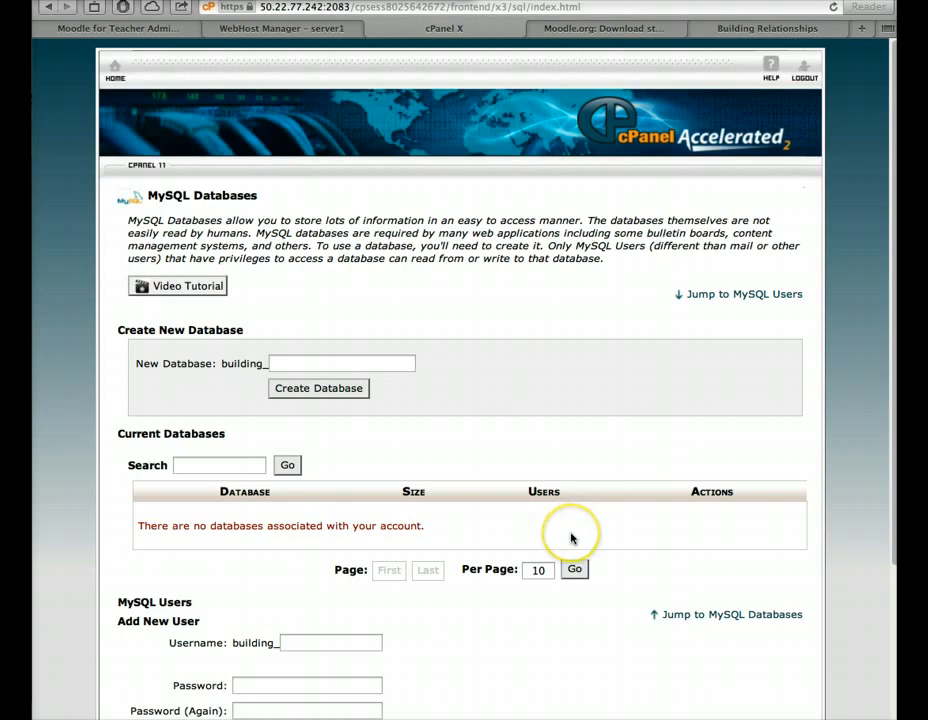
pyautogui.scroll(-3, 573, 531)
pyautogui.scroll(3, 571, 538)
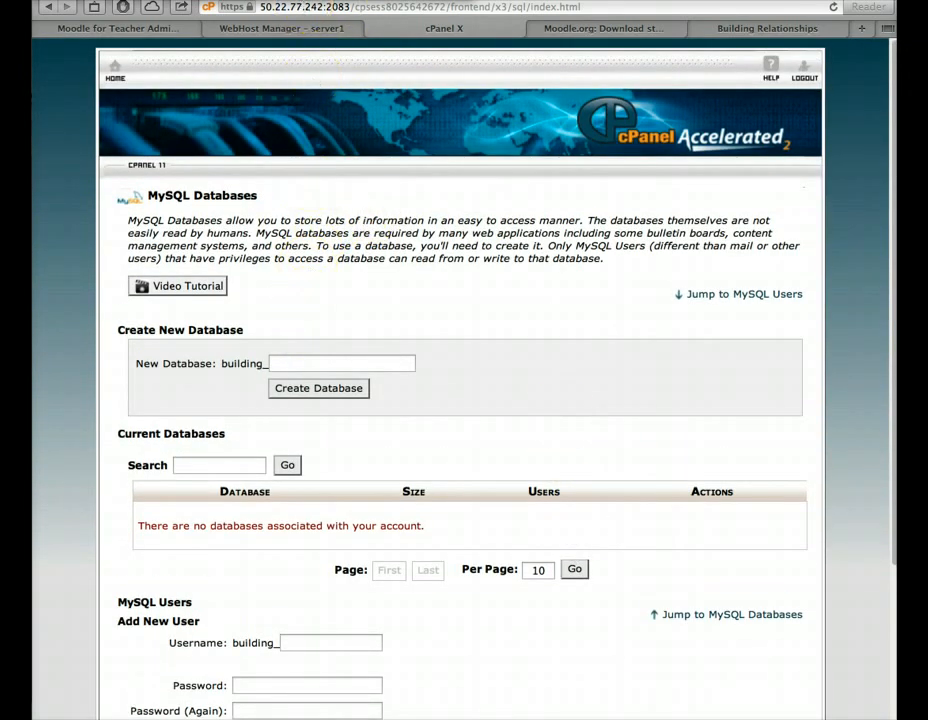
pyautogui.click(283, 364)
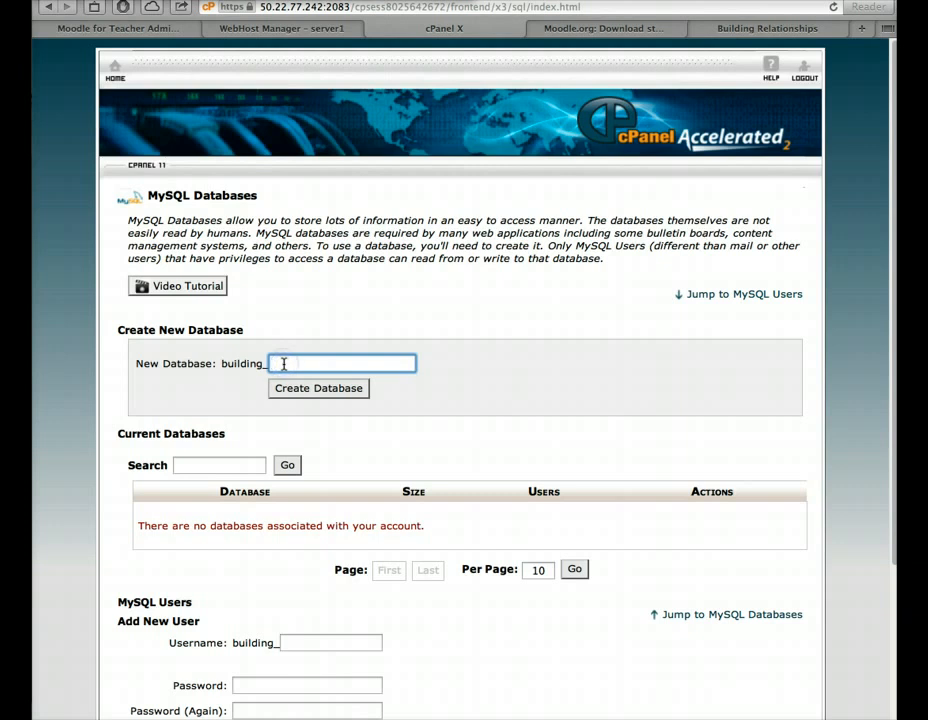
pyautogui.write('moodleo')
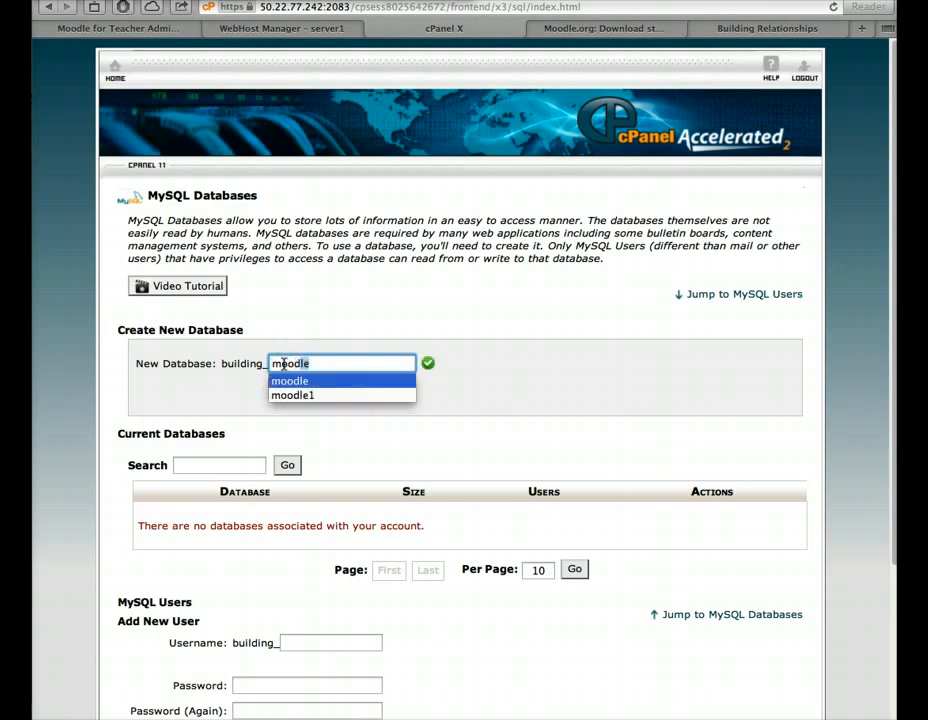
pyautogui.click(582, 389)
pyautogui.click(327, 388)
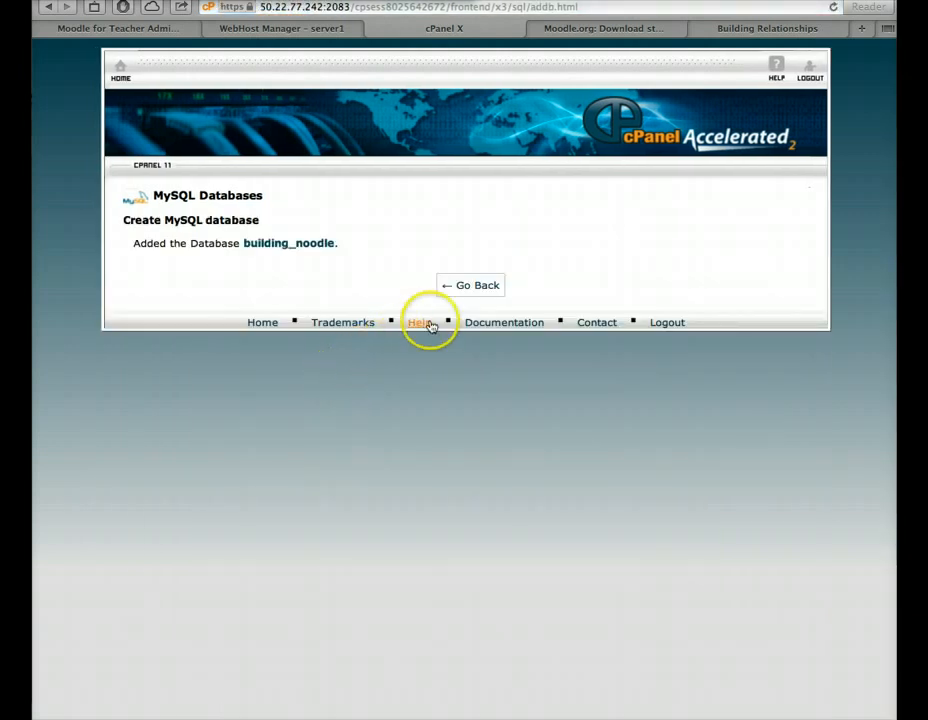
pyautogui.click(480, 285)
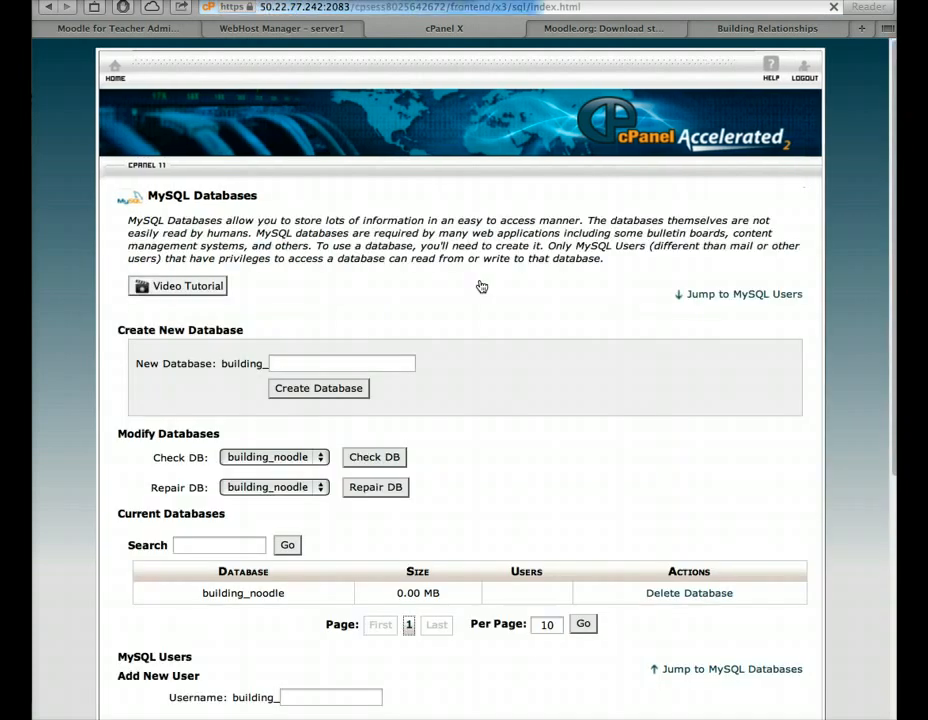
pyautogui.scroll(-1, 378, 410)
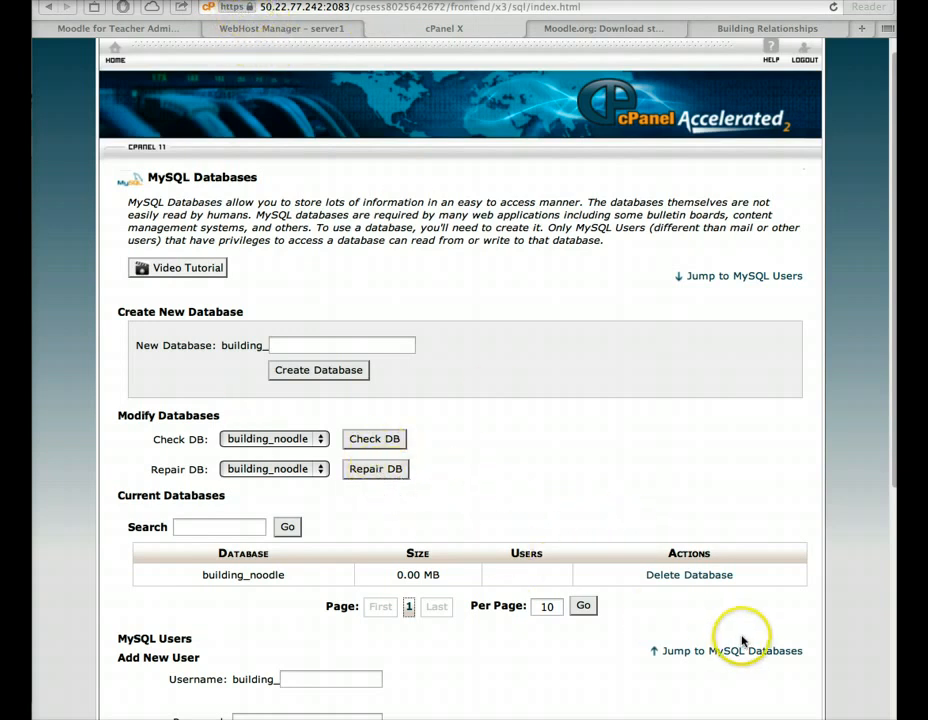
pyautogui.click(679, 584)
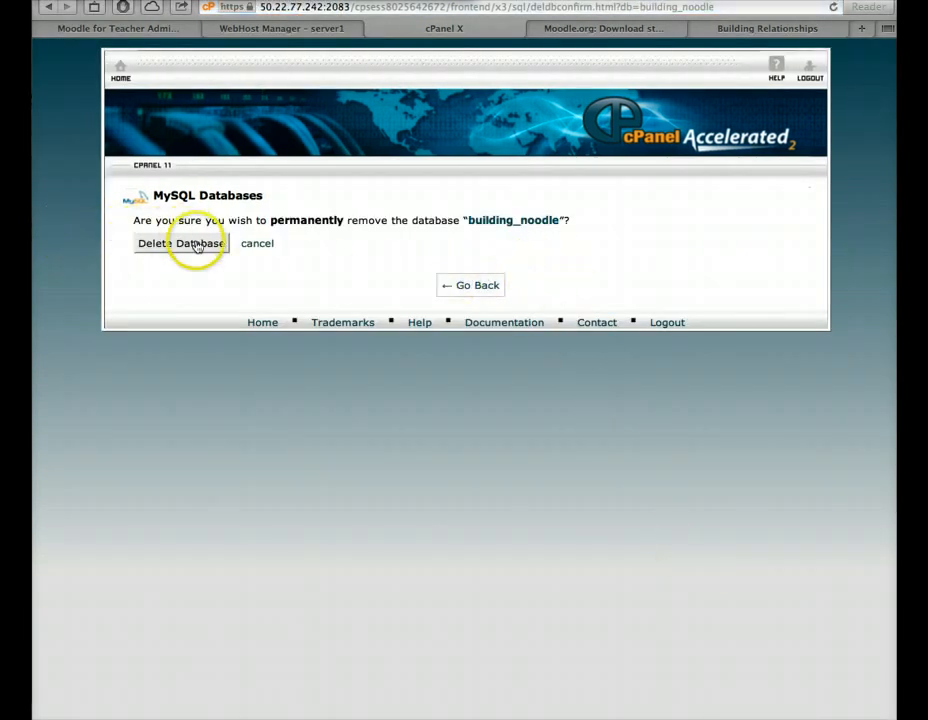
pyautogui.click(197, 245)
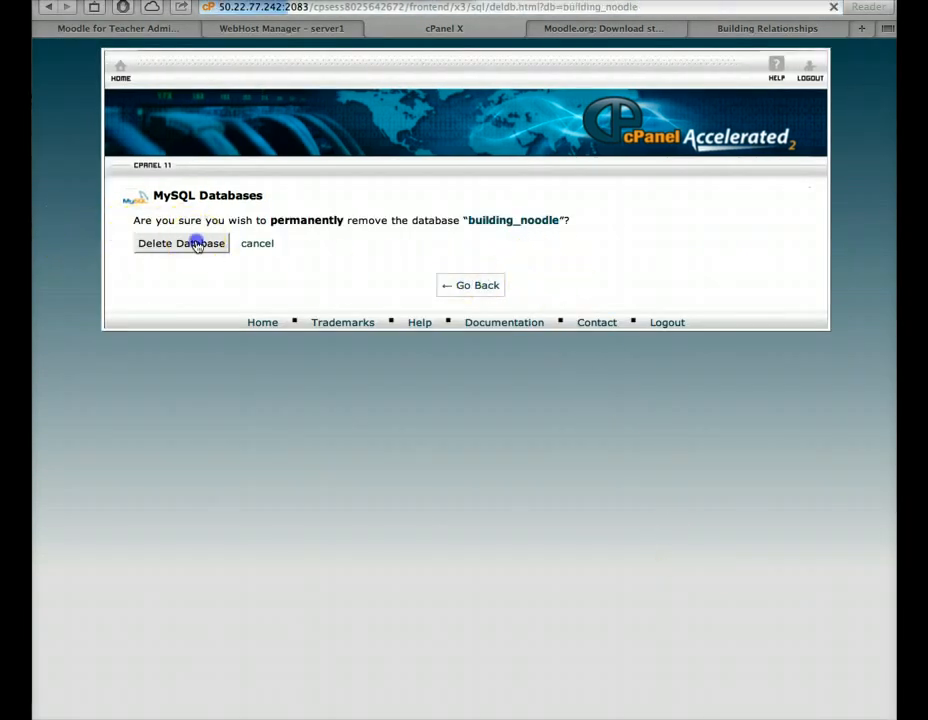
pyautogui.click(480, 264)
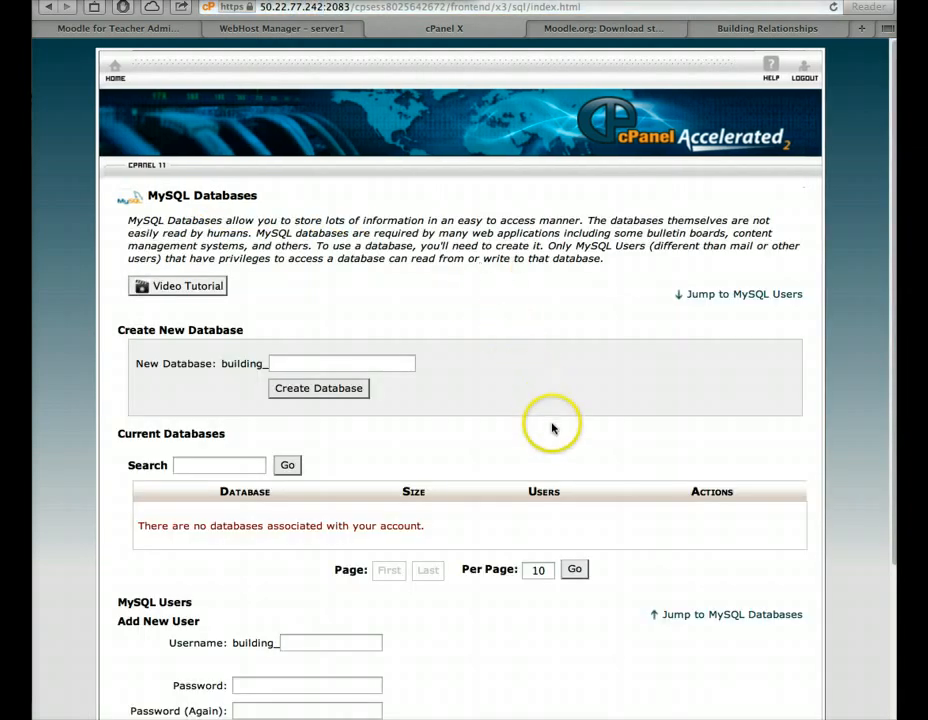
pyautogui.click(280, 364)
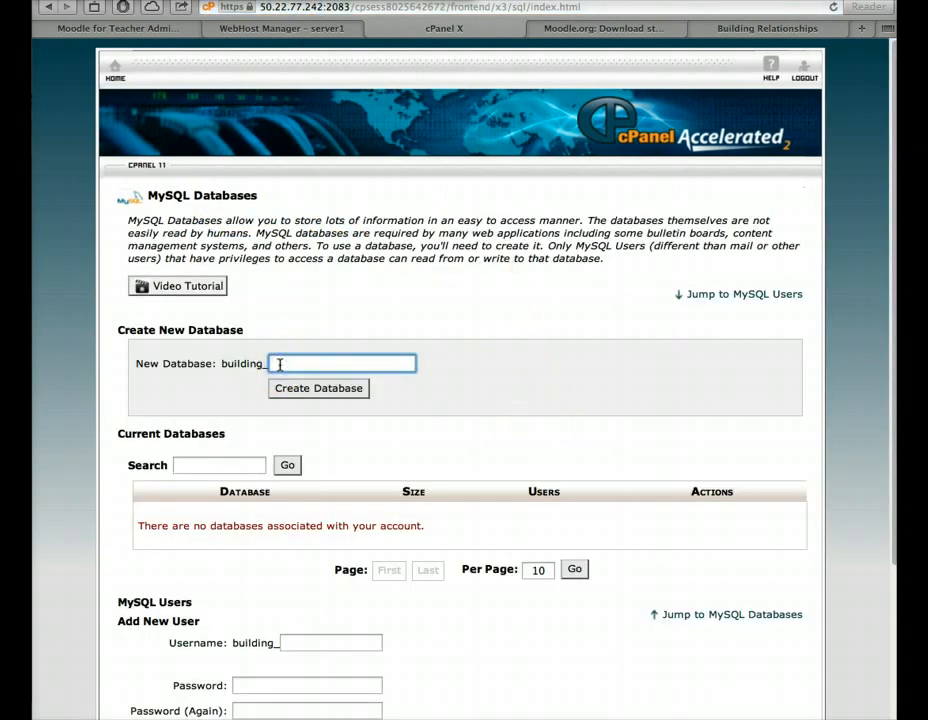
# Create the building_moodle database and go back to the MySQL Databases list.
pyautogui.write('moodle')
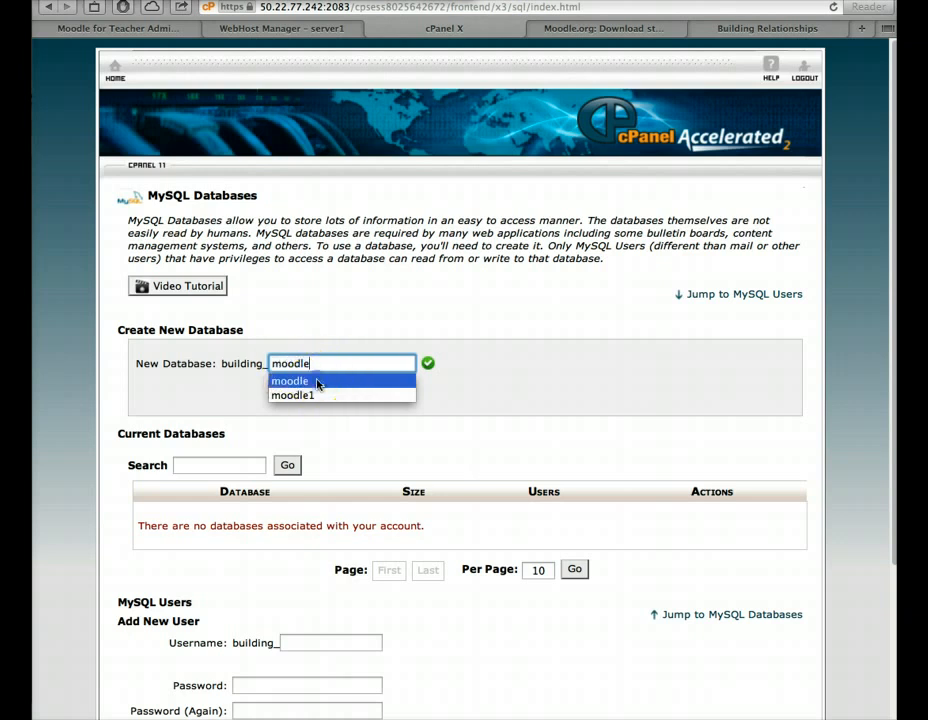
pyautogui.click(462, 388)
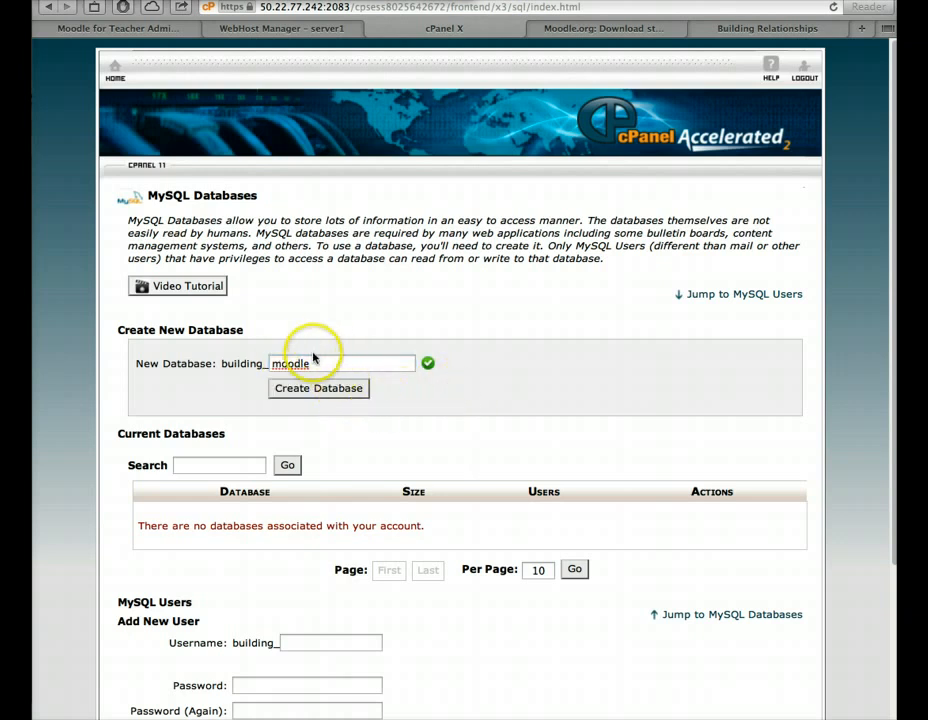
pyautogui.click(308, 388)
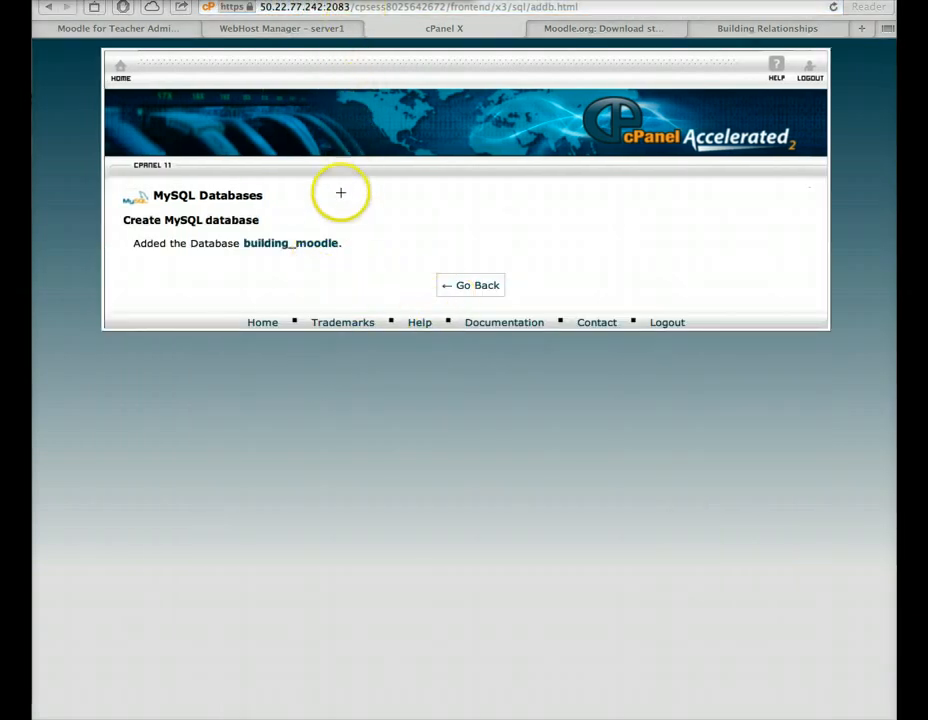
pyautogui.moveTo(344, 196); pyautogui.dragTo(344, 196)
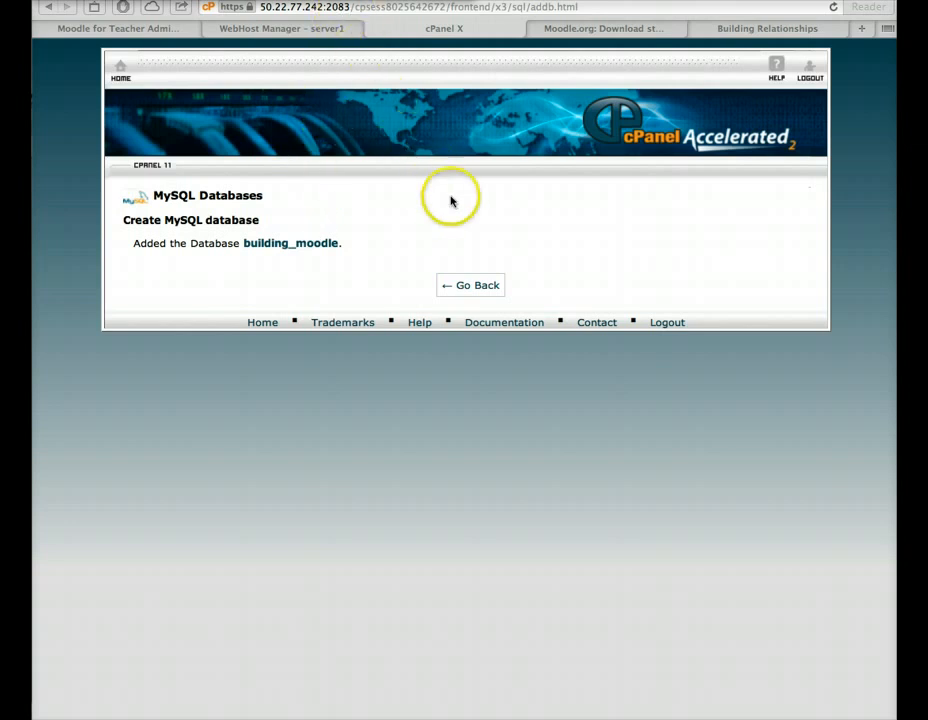
pyautogui.click(471, 285)
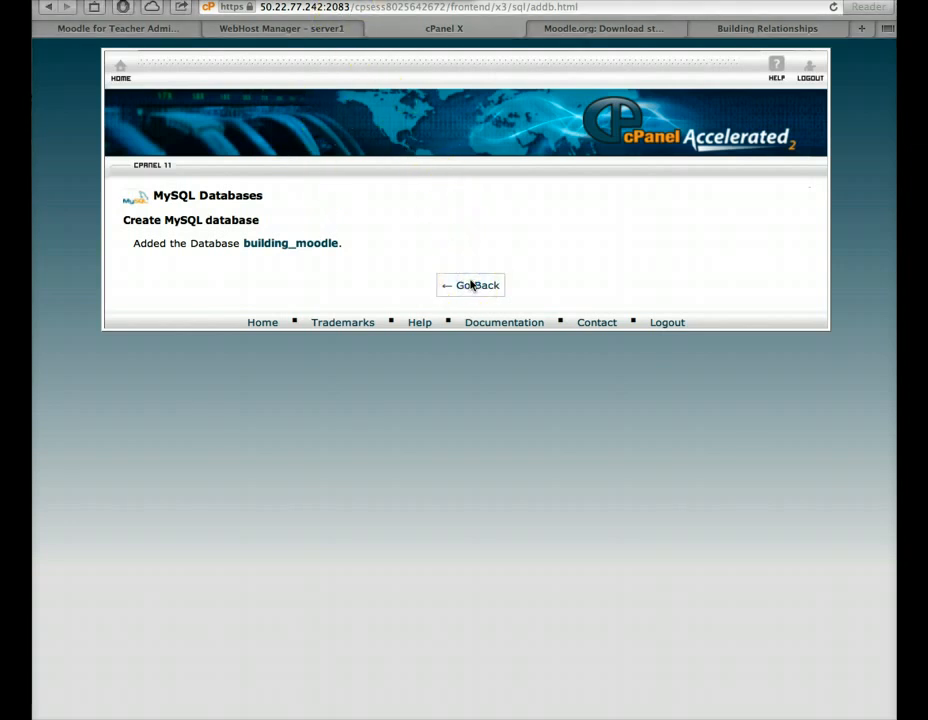
pyautogui.click(471, 285)
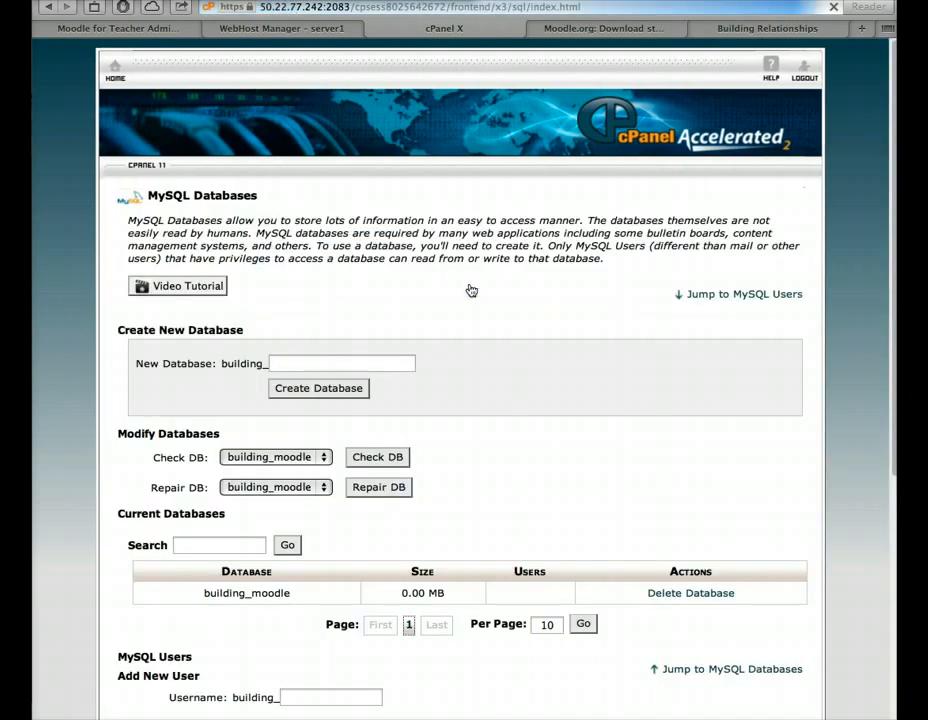
# Set username building_user and fill both password fields with a generated Very Strong password.
pyautogui.scroll(-3, 292, 491)
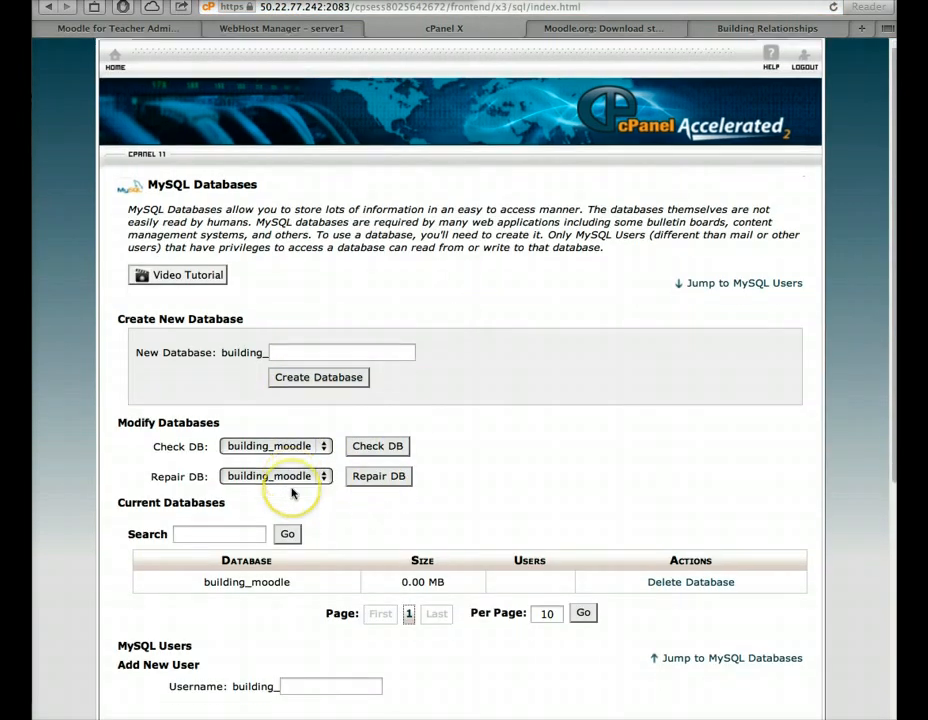
pyautogui.scroll(-3, 290, 489)
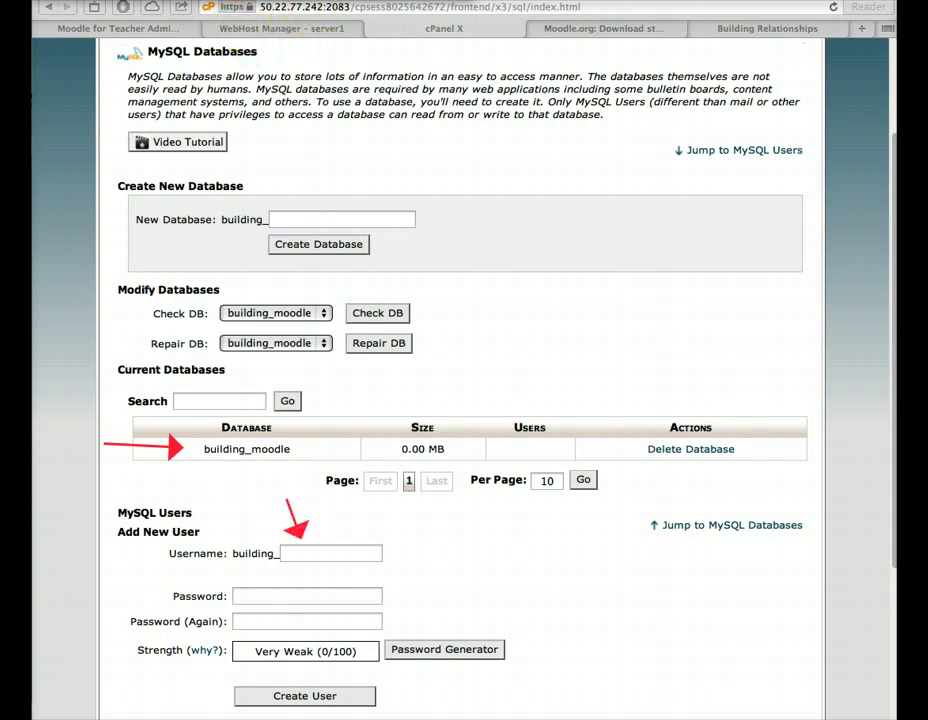
pyautogui.click(288, 553)
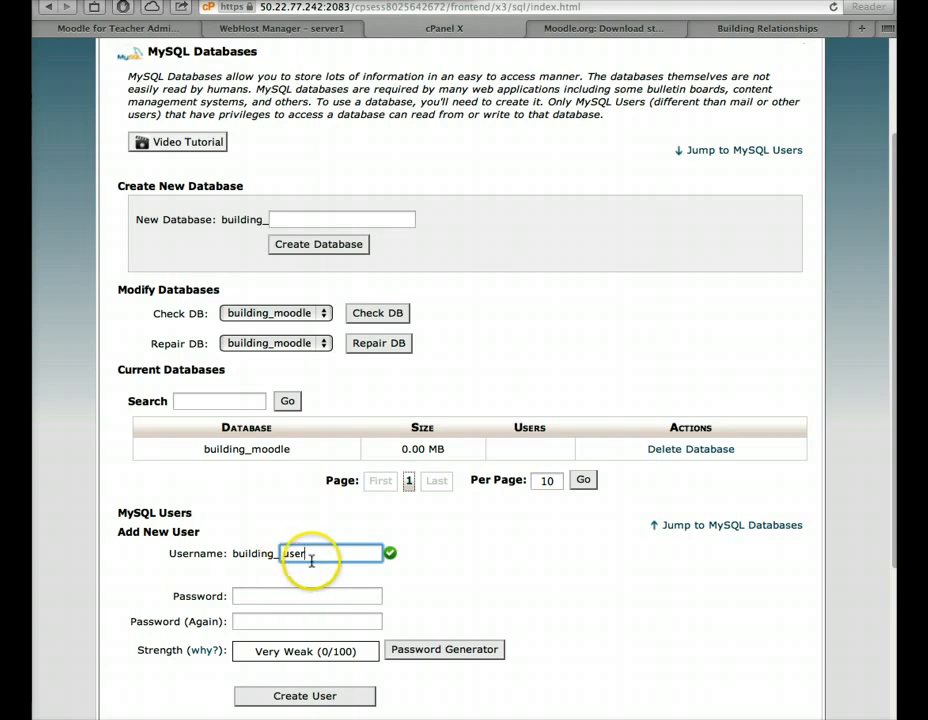
pyautogui.click(238, 596)
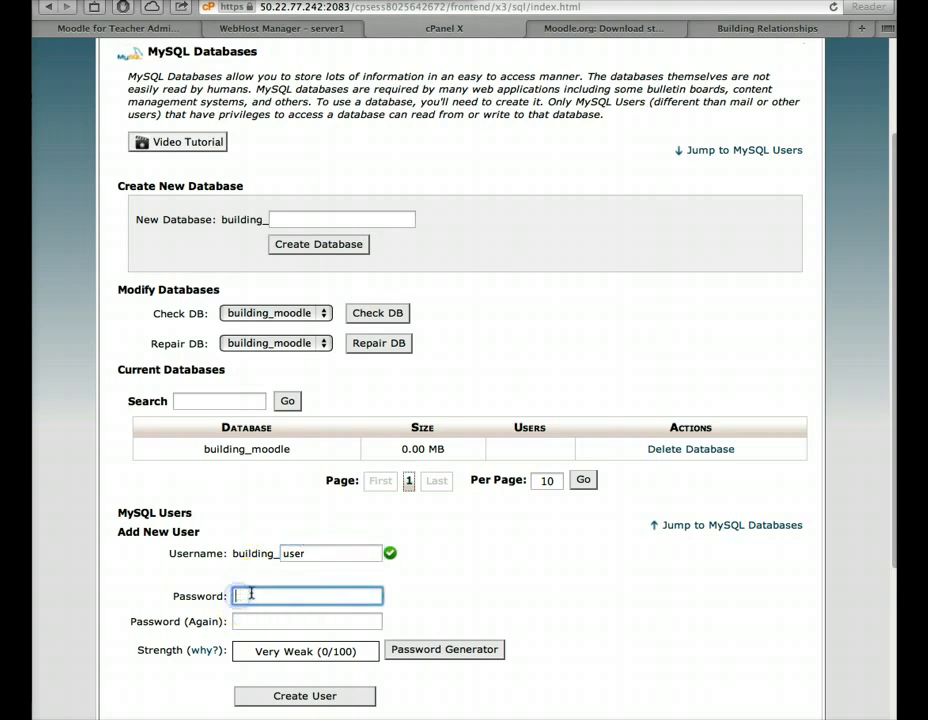
pyautogui.scroll(-1, 400, 630)
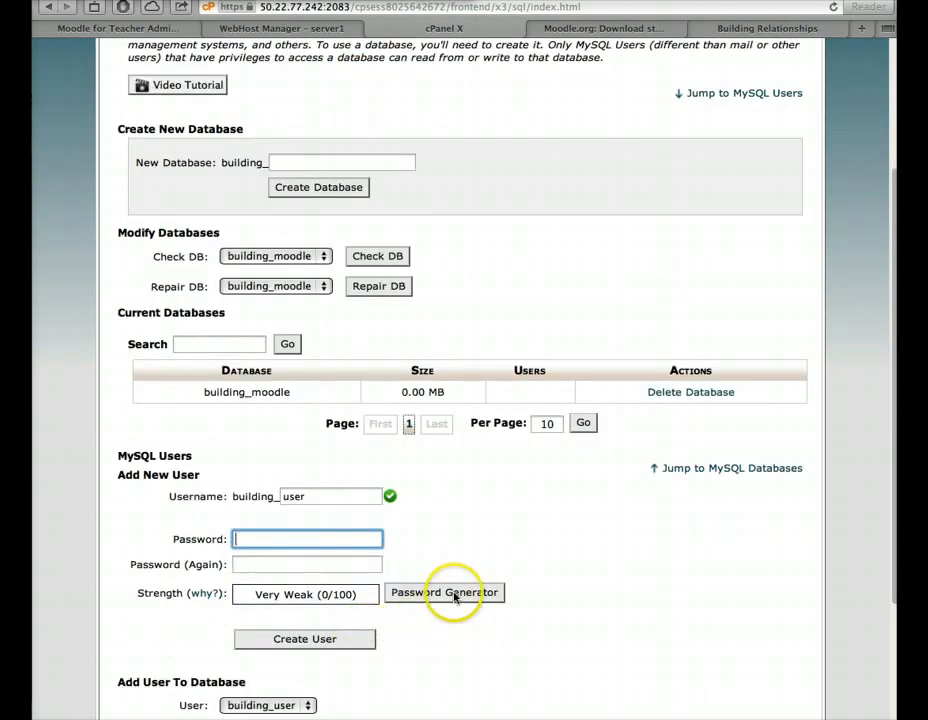
pyautogui.click(416, 594)
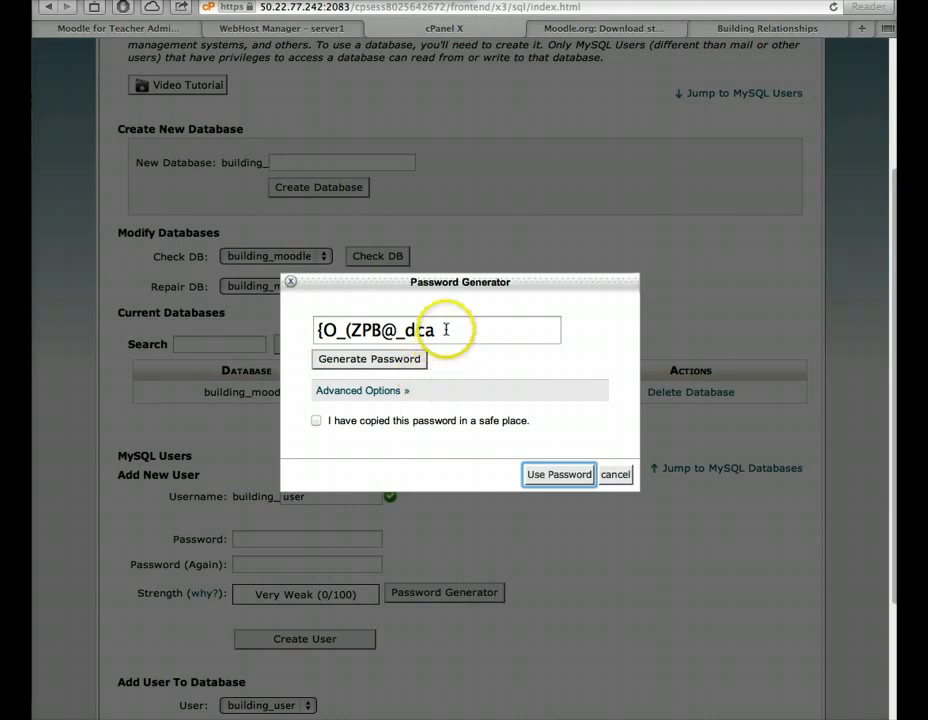
pyautogui.moveTo(446, 329); pyautogui.dragTo(313, 328)
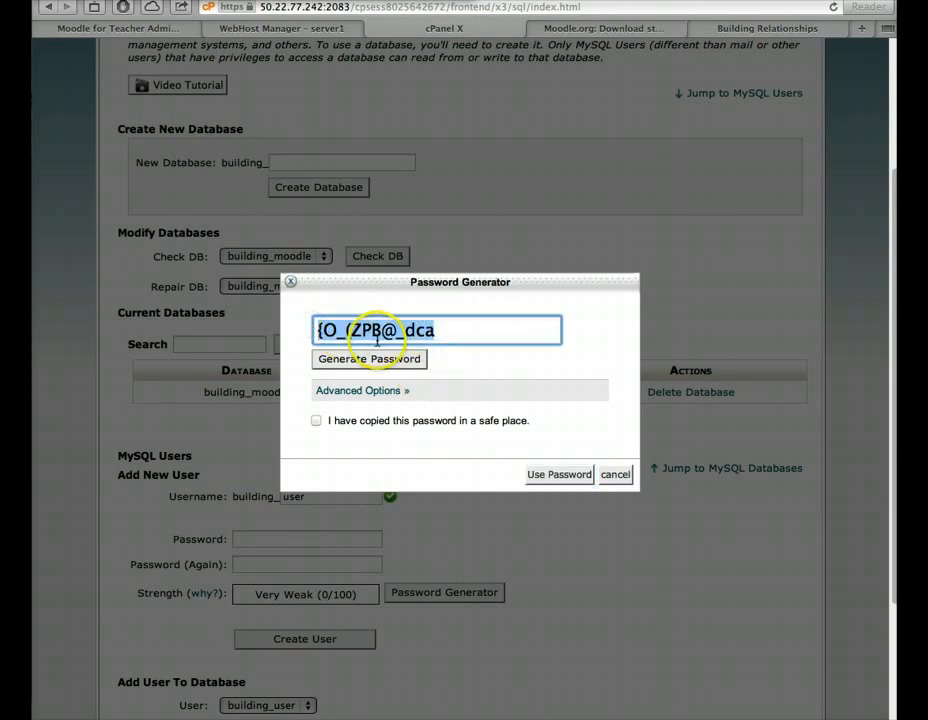
pyautogui.click(316, 421)
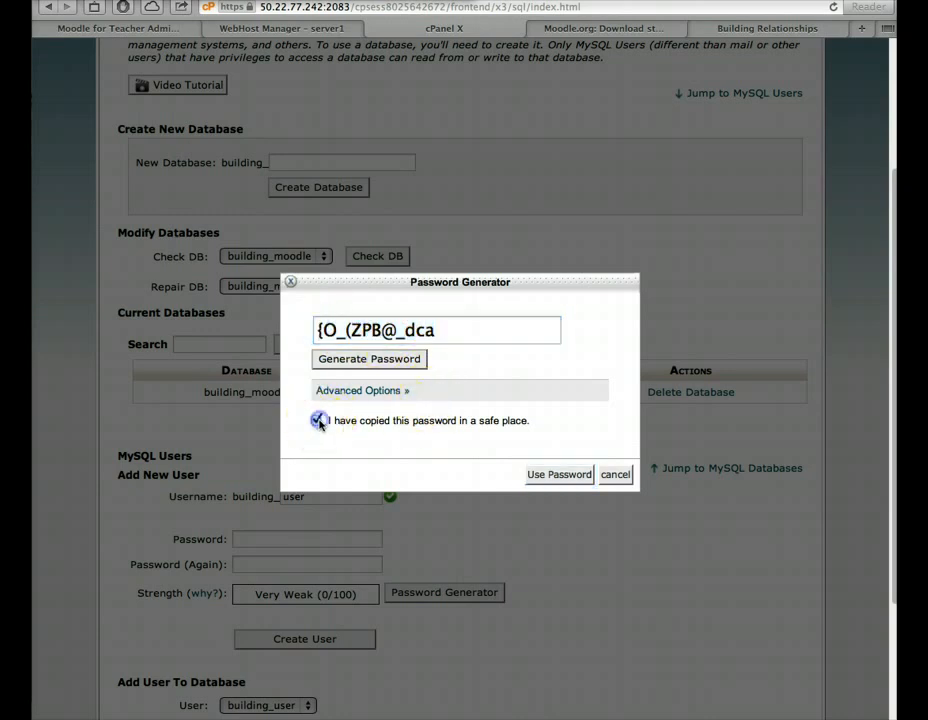
pyautogui.click(553, 475)
pyautogui.scroll(-1, 490, 480)
pyautogui.scroll(-3, 476, 480)
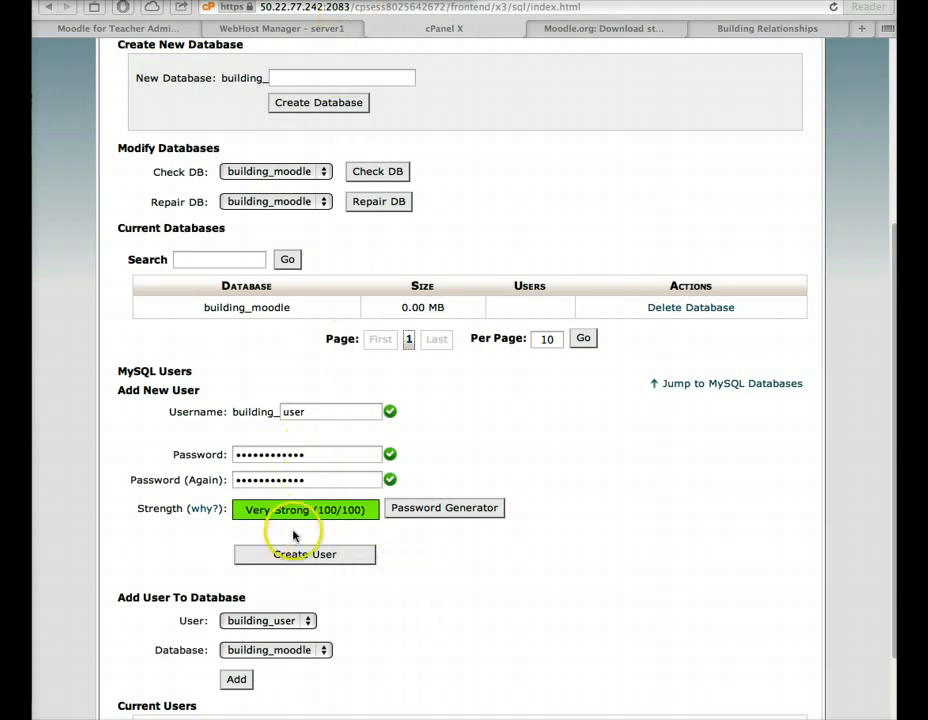
# Create the building_user MySQL user and return to the MySQL Databases page.
pyautogui.click(293, 554)
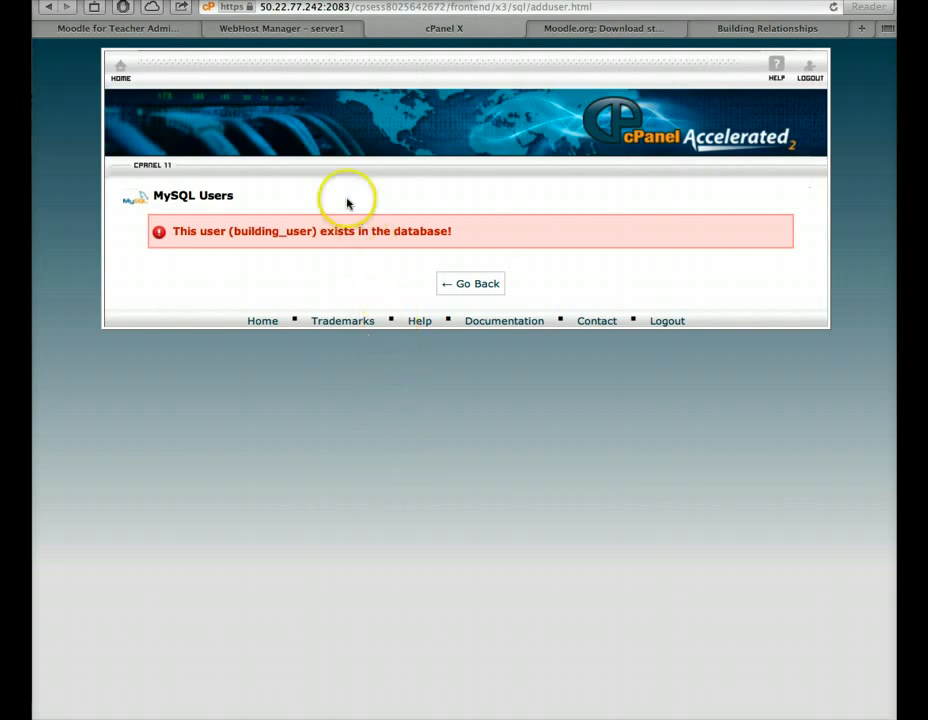
pyautogui.click(466, 285)
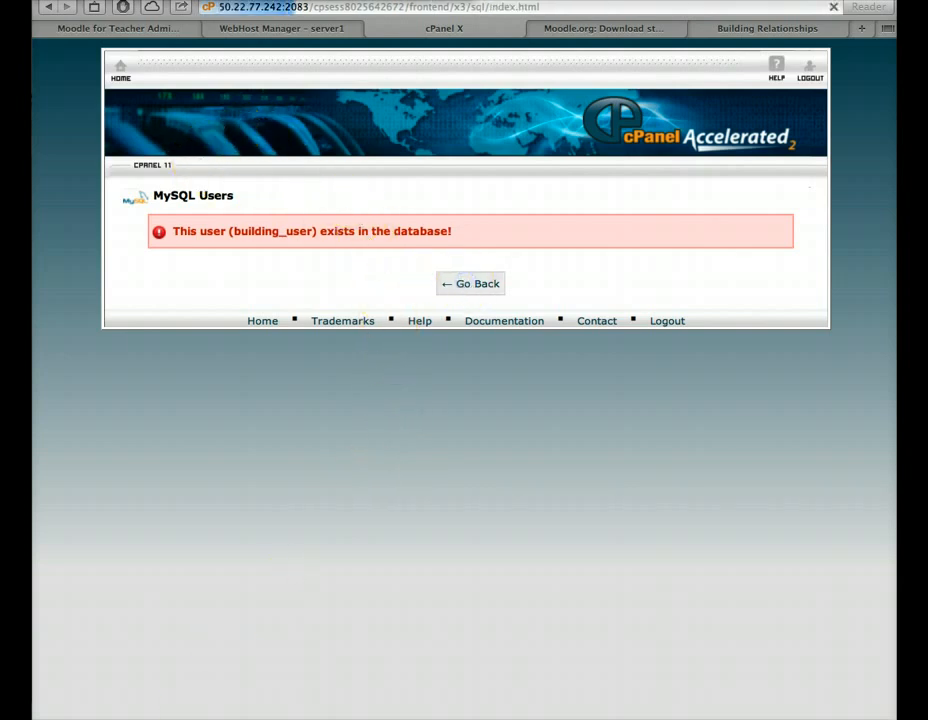
pyautogui.scroll(-3, 300, 584)
pyautogui.scroll(-2, 301, 582)
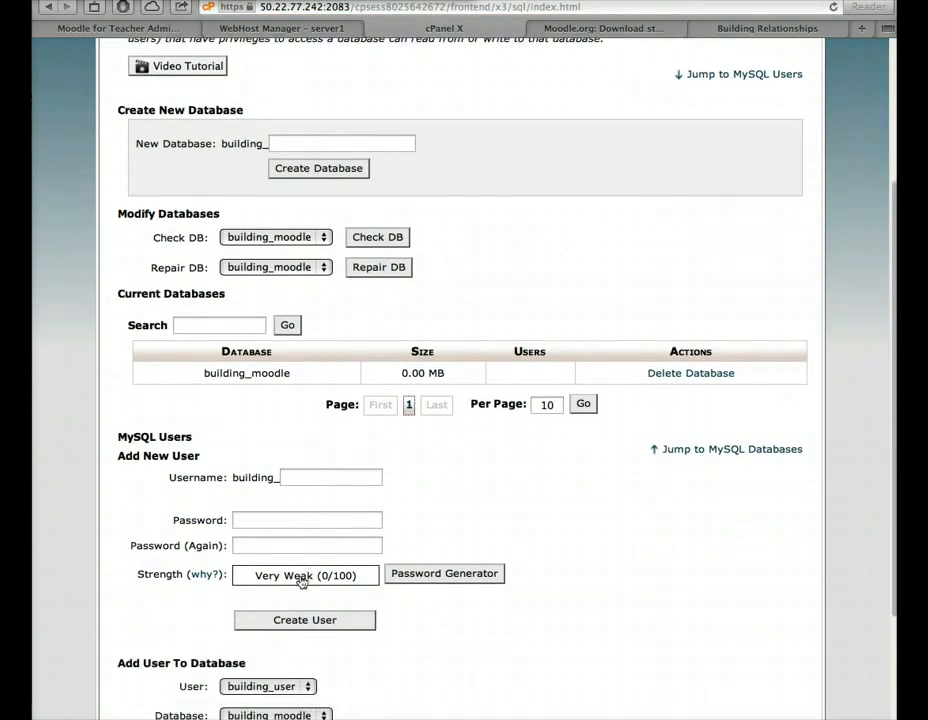
pyautogui.scroll(-3, 322, 545)
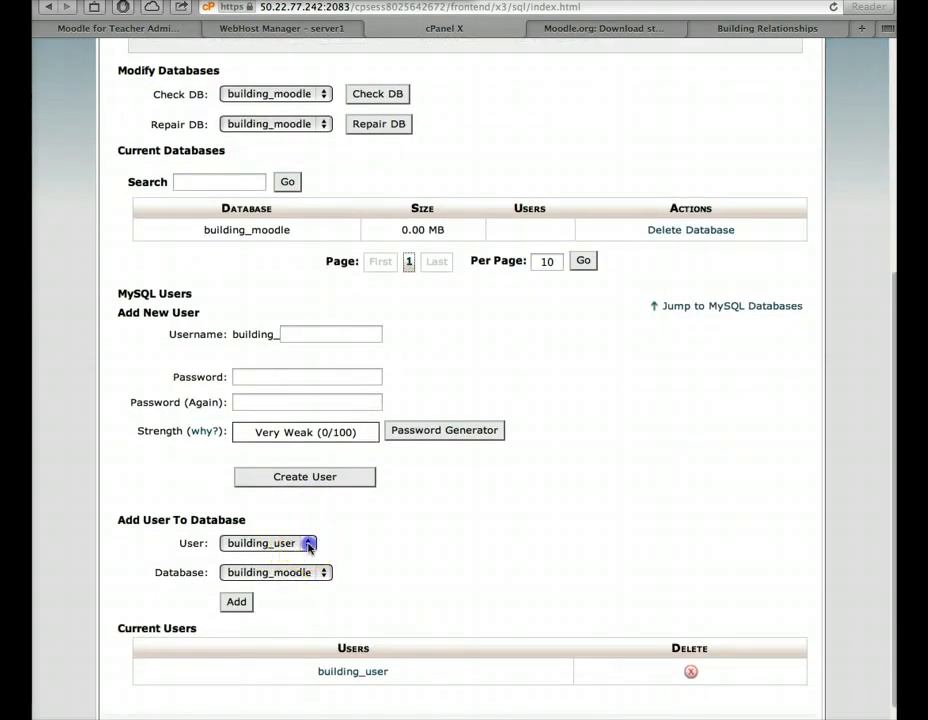
# Choose building_user and building_moodle in the Add User To Database dropdowns.
pyautogui.click(309, 543)
pyautogui.click(369, 547)
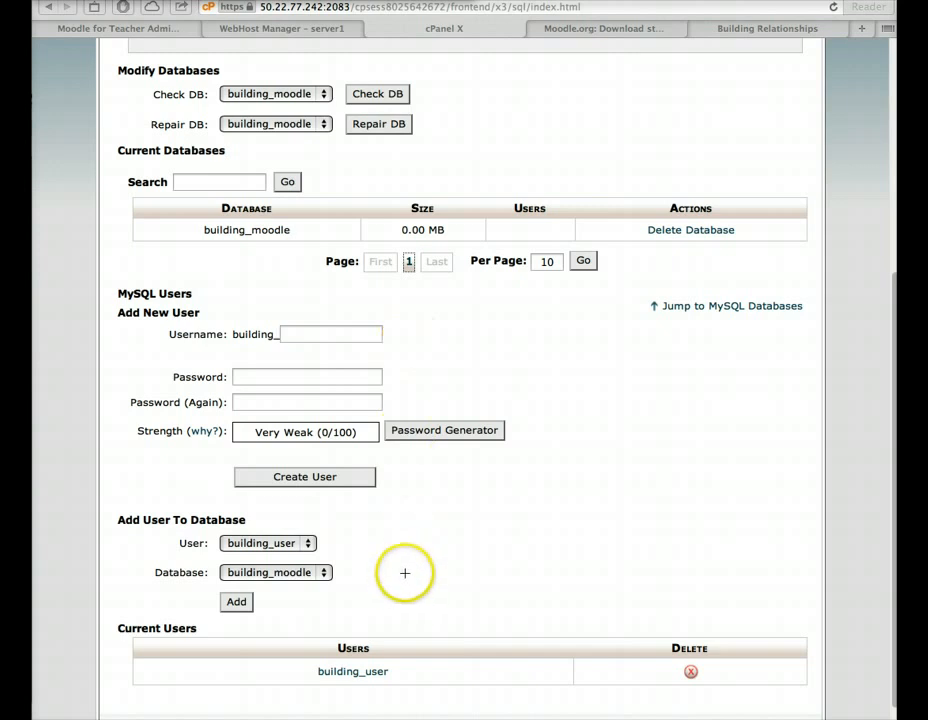
pyautogui.moveTo(410, 507)
pyautogui.mouseDown()
pyautogui.moveTo(332, 539)
pyautogui.moveTo(352, 570)
pyautogui.mouseUp()
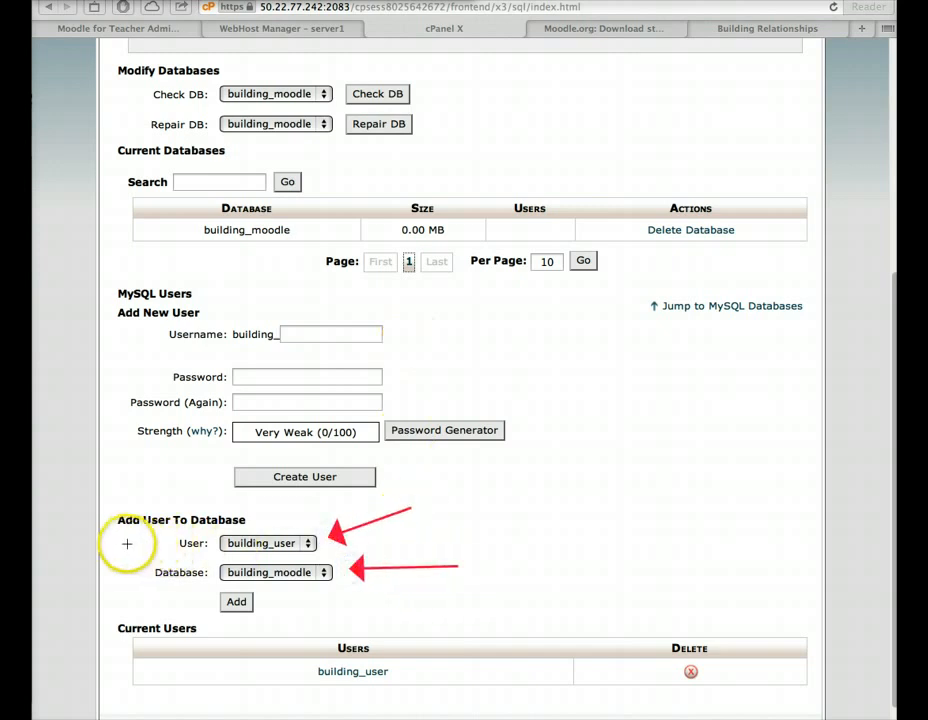
pyautogui.moveTo(126, 543); pyautogui.dragTo(172, 543)
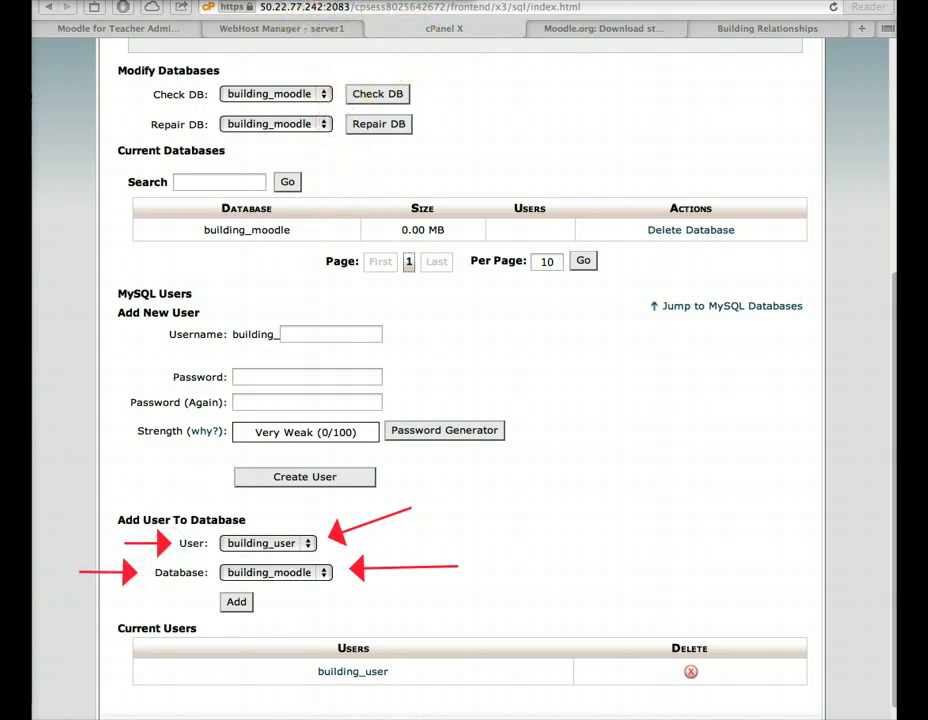
pyautogui.press('Escape')
# Add building_user to building_moodle, reaching its Manage User Privileges page.
pyautogui.click(237, 602)
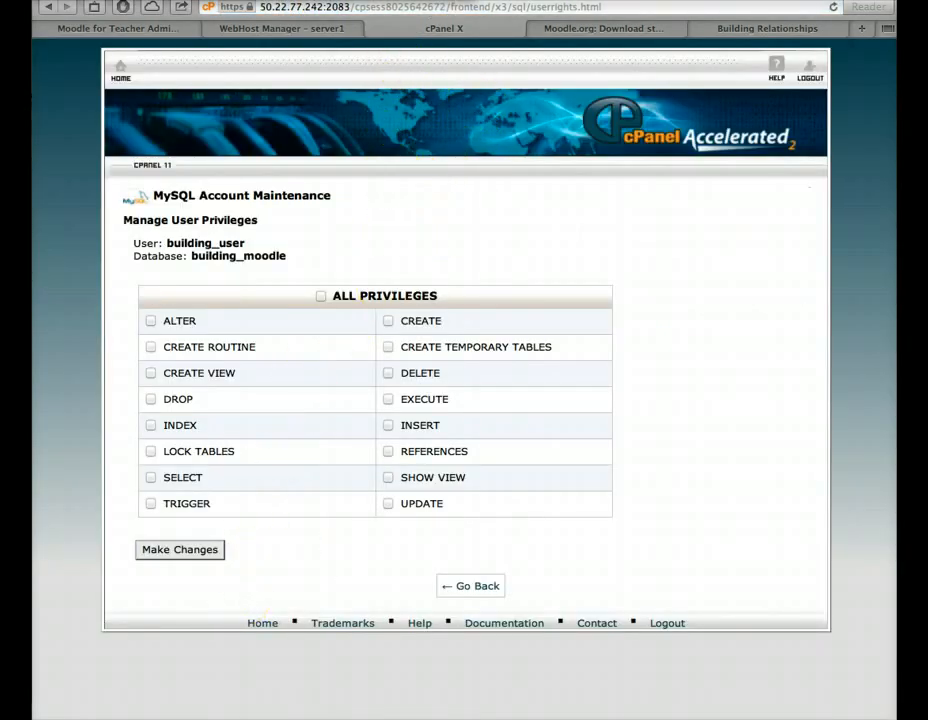
pyautogui.moveTo(403, 215); pyautogui.dragTo(336, 275)
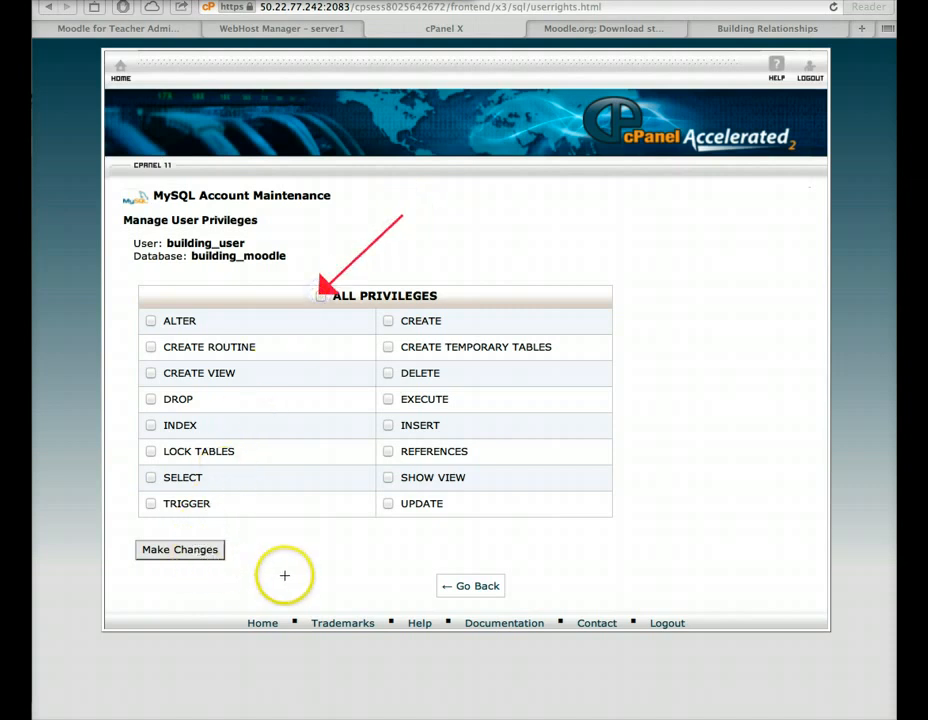
pyautogui.moveTo(308, 561); pyautogui.dragTo(305, 561)
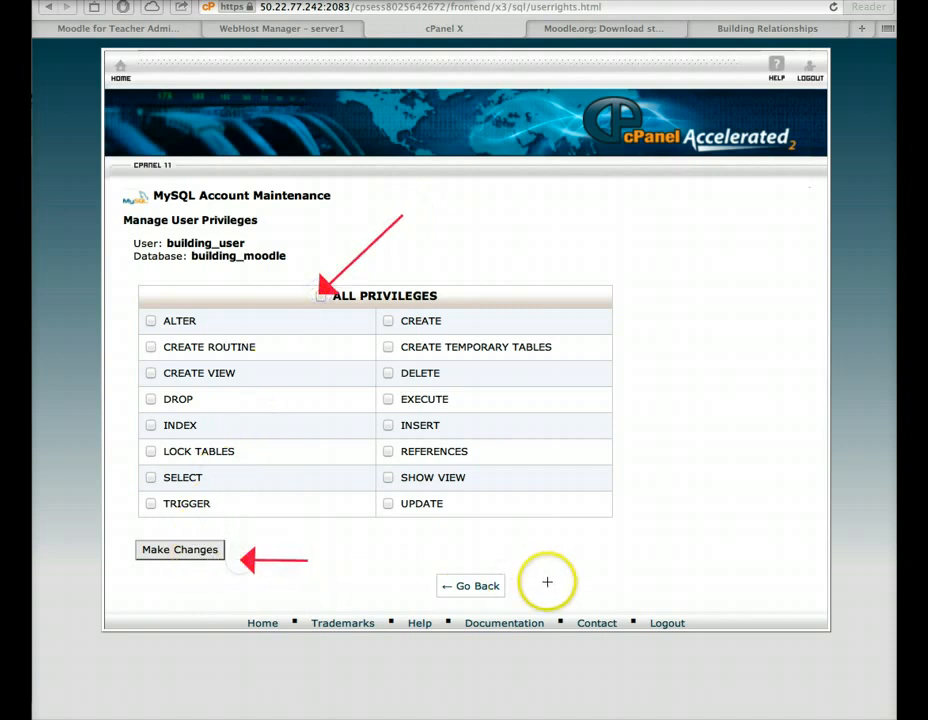
pyautogui.moveTo(576, 582); pyautogui.dragTo(503, 585)
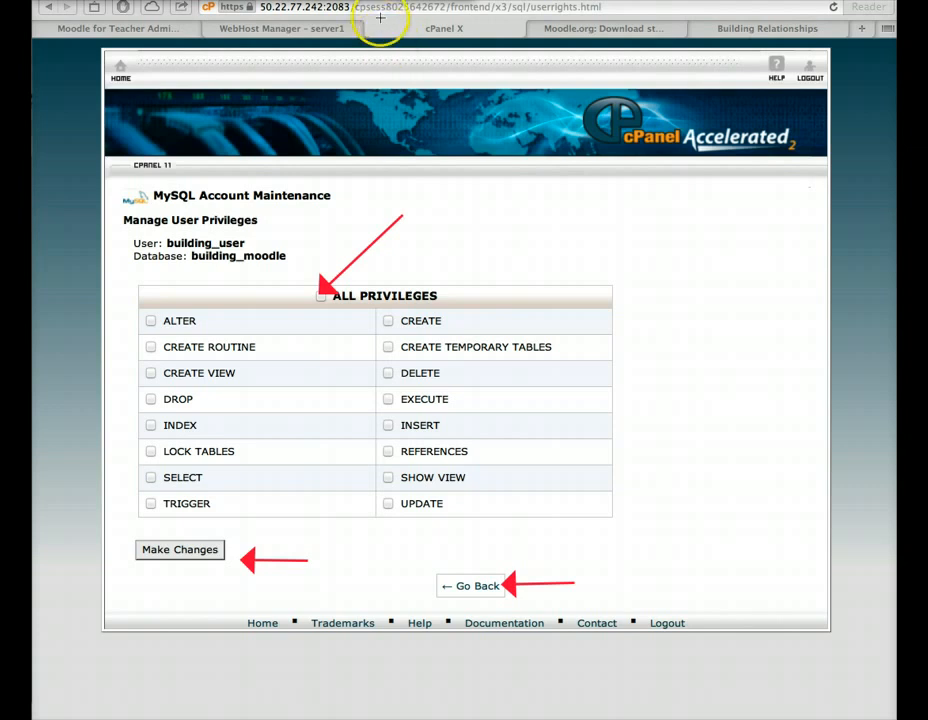
# Paste the generated password into Word, labelled 'password:', with blank lines above it.
pyautogui.press('Escape')
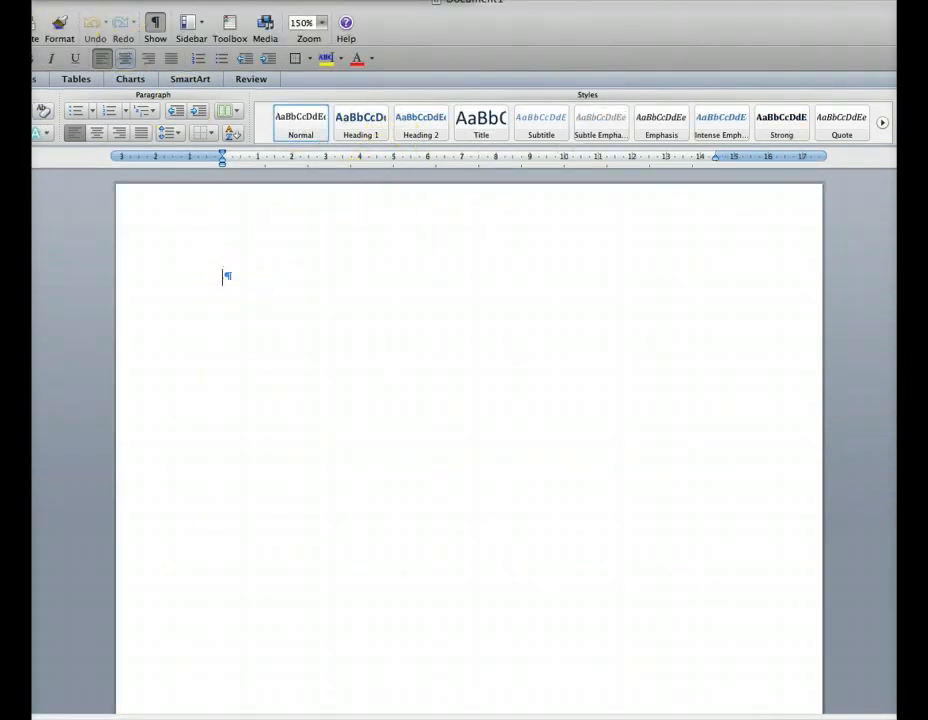
pyautogui.click(208, 280)
pyautogui.write('password')
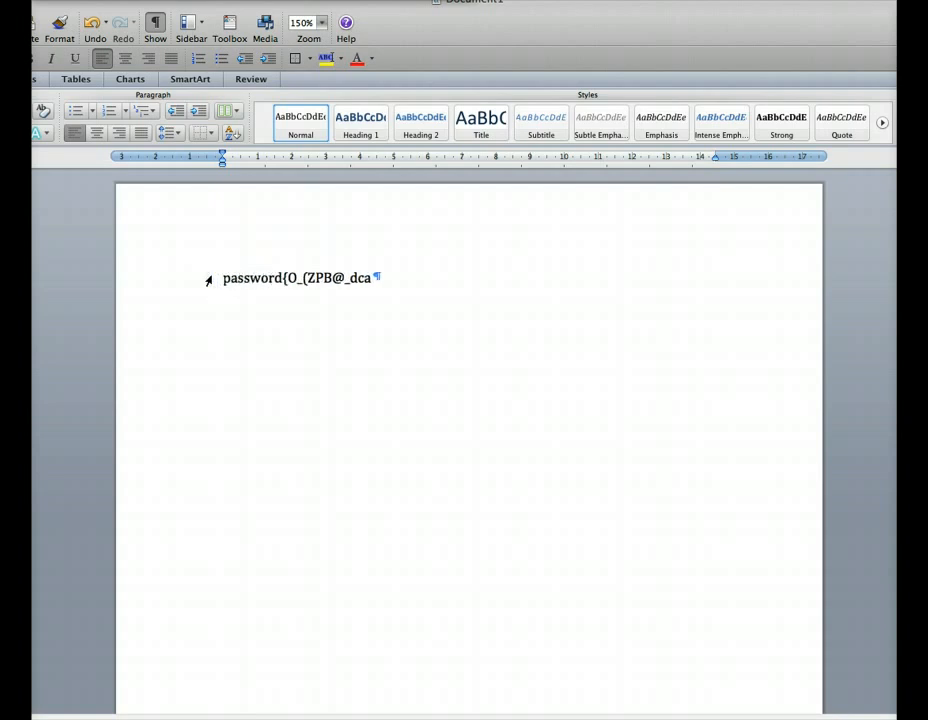
pyautogui.write(':')
pyautogui.click(232, 258)
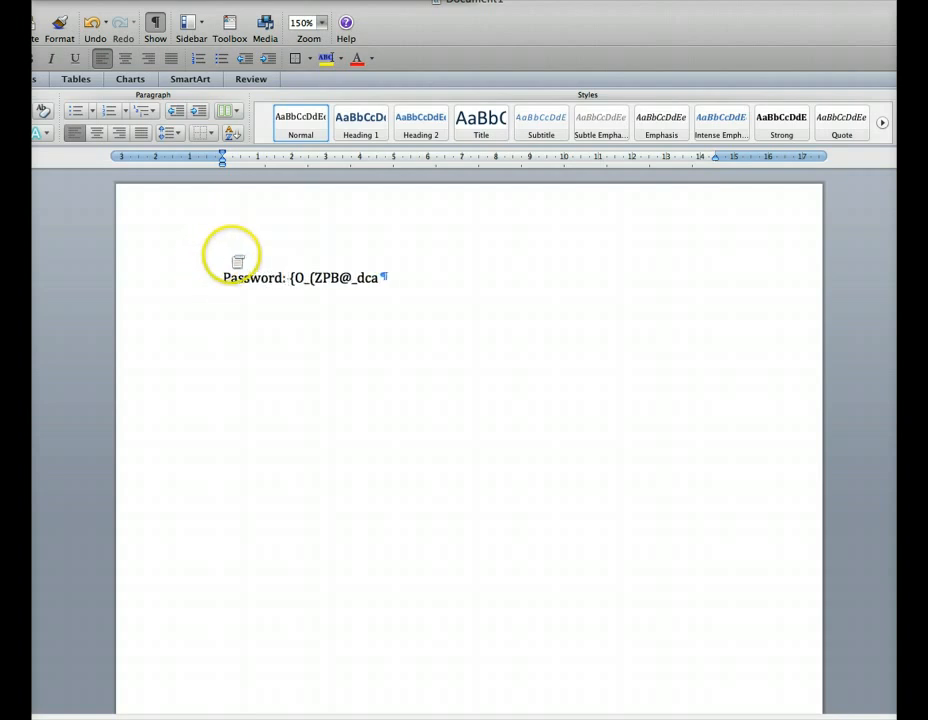
pyautogui.click(224, 278)
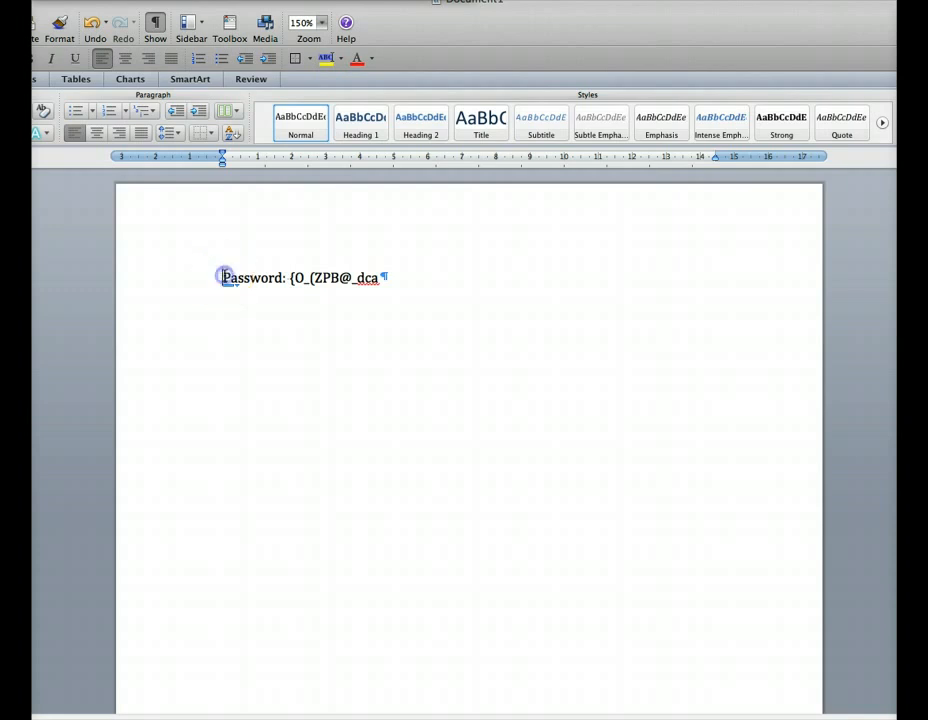
pyautogui.press('Return')
pyautogui.press('Return')
# Hide formatting marks and add a 'database:' line for building_moodle above the password.
pyautogui.click(231, 272)
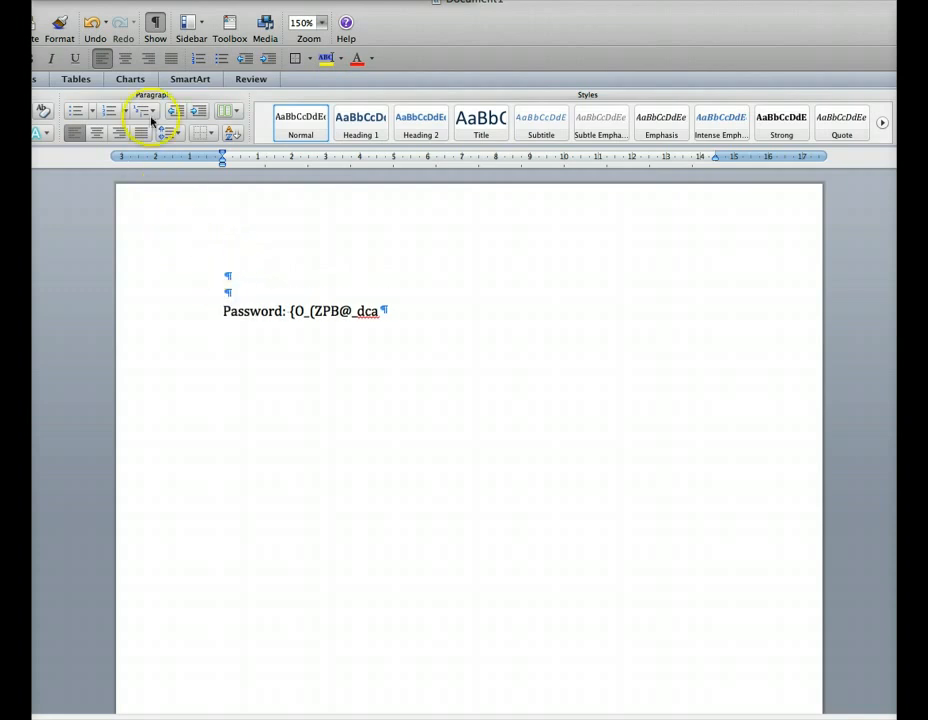
pyautogui.click(155, 22)
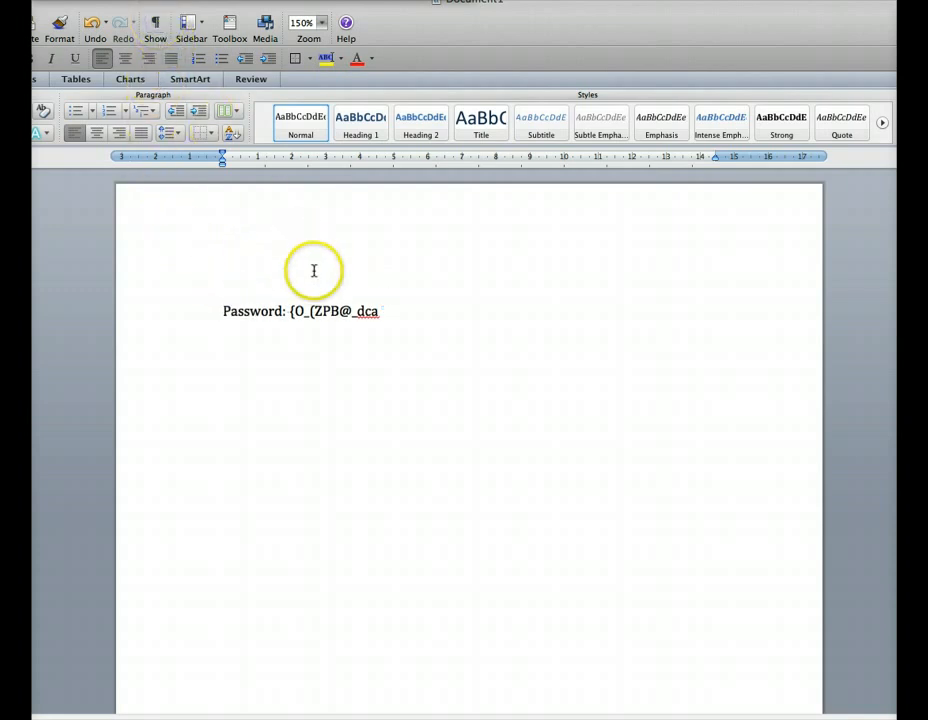
pyautogui.click(228, 281)
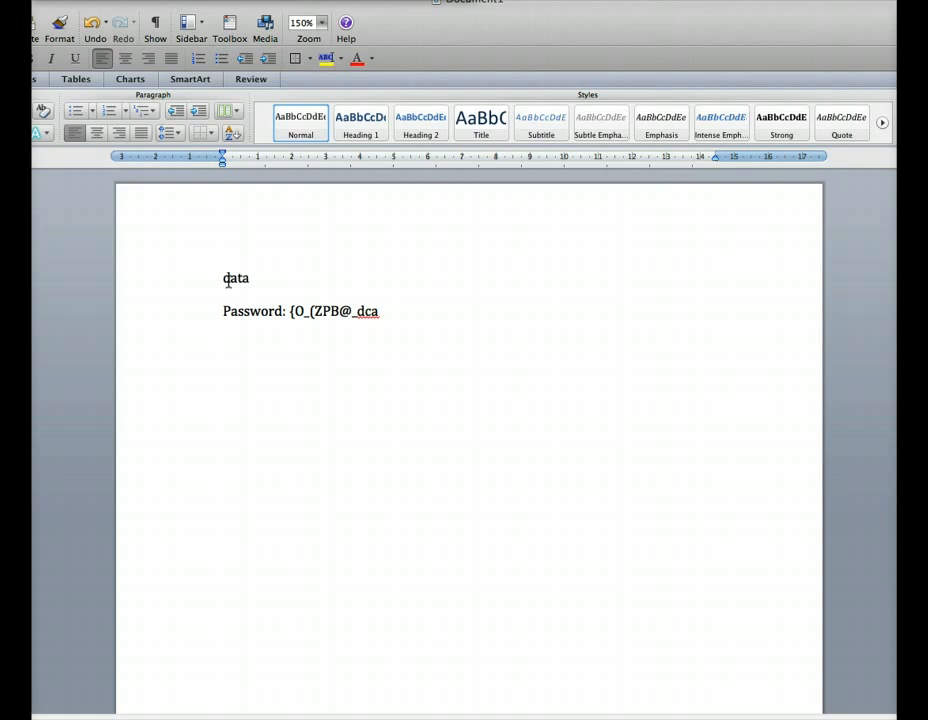
pyautogui.write('database:')
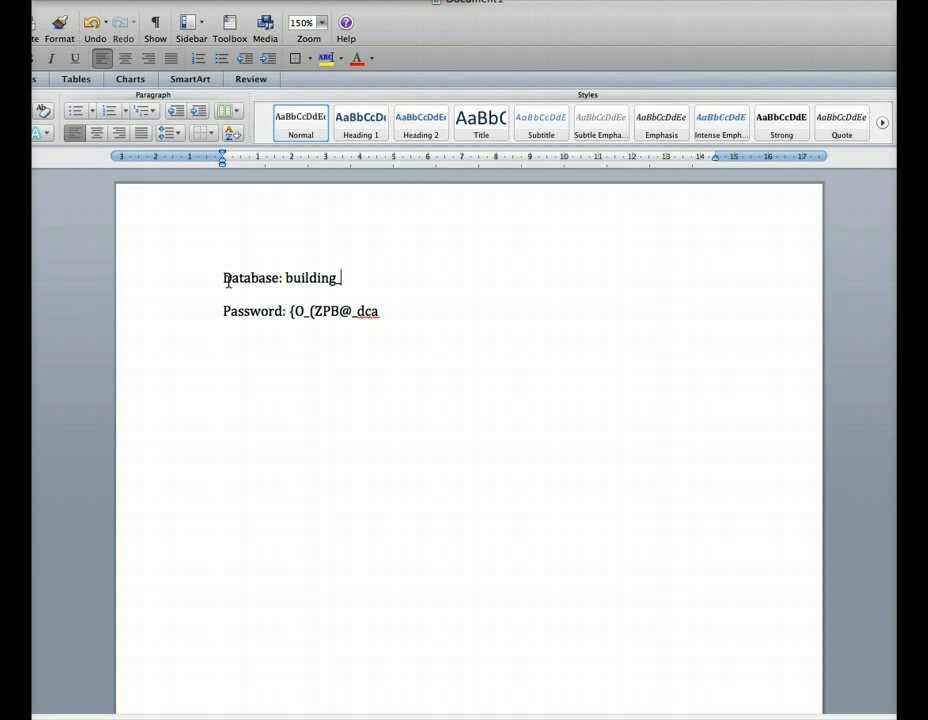
pyautogui.press('Return')
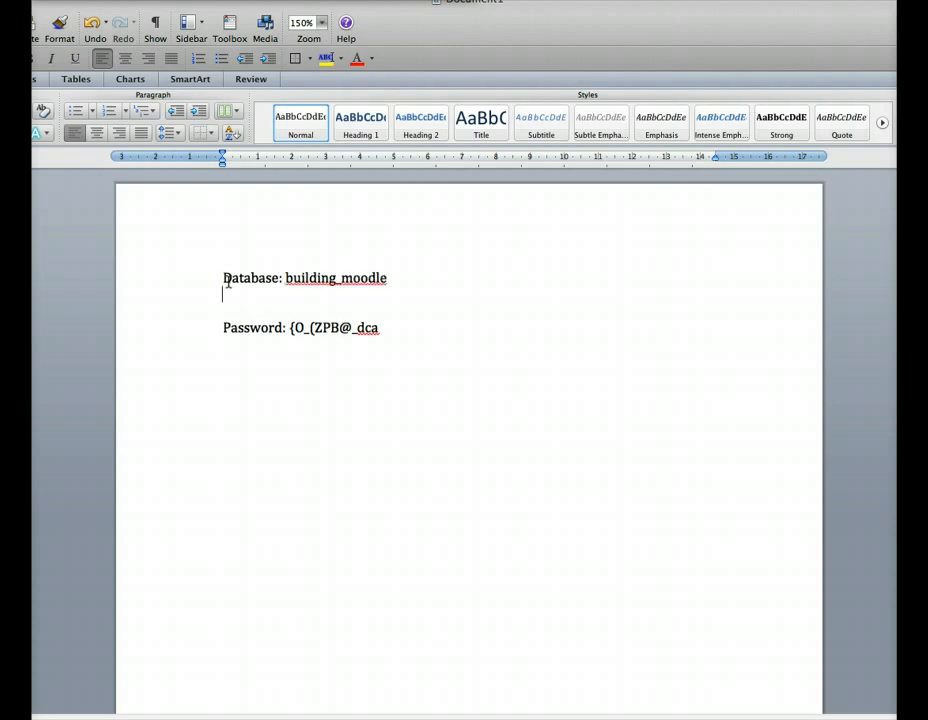
pyautogui.press('Return')
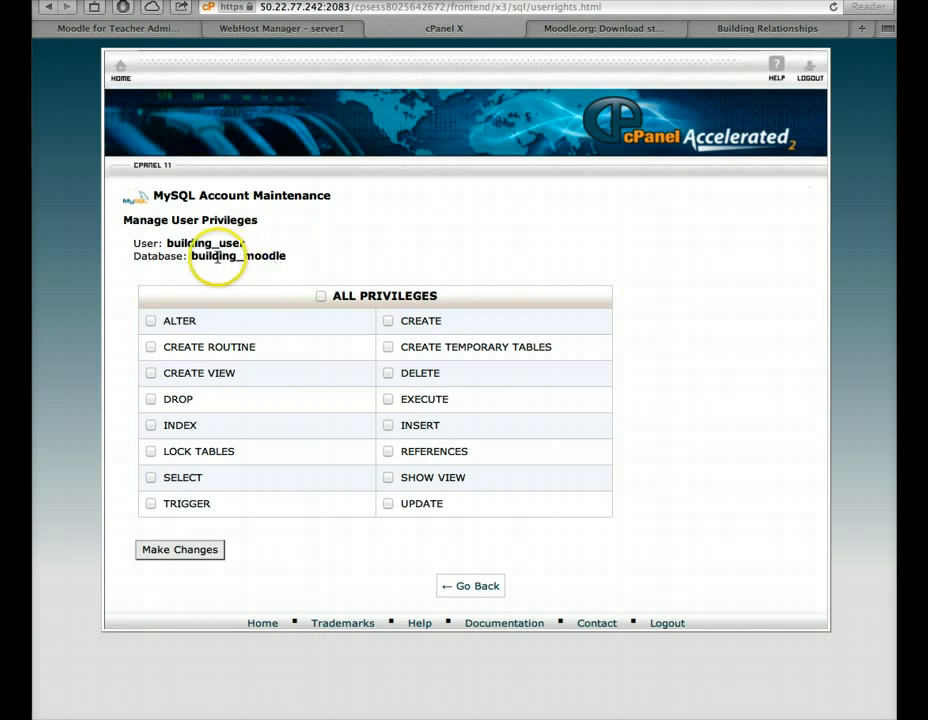
# Tick ALL PRIVILEGES for building_user on building_moodle, save, and go back.
pyautogui.click(322, 297)
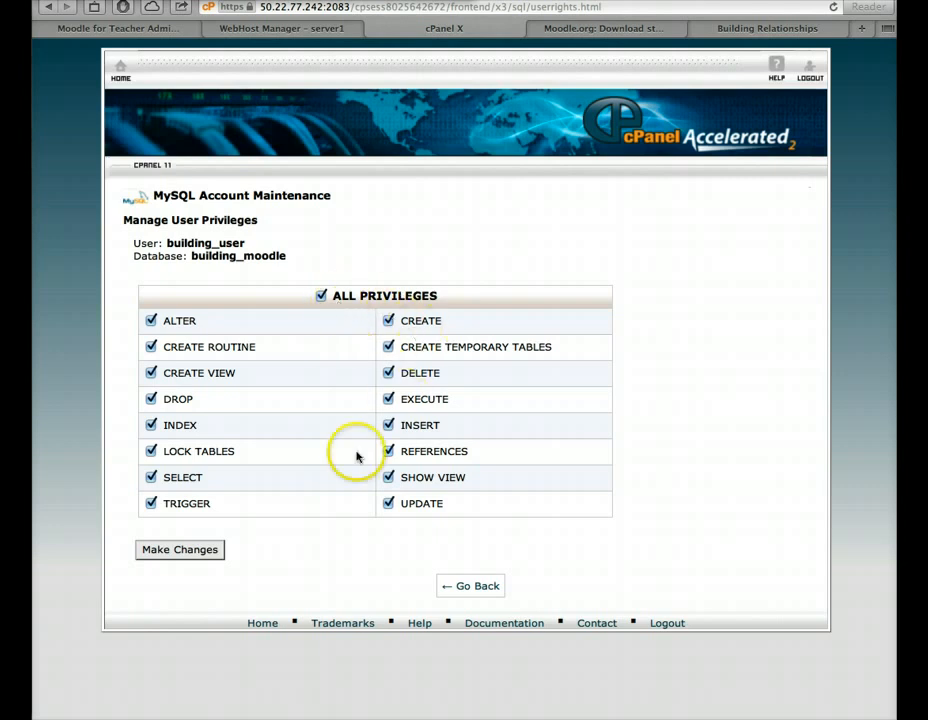
pyautogui.click(199, 553)
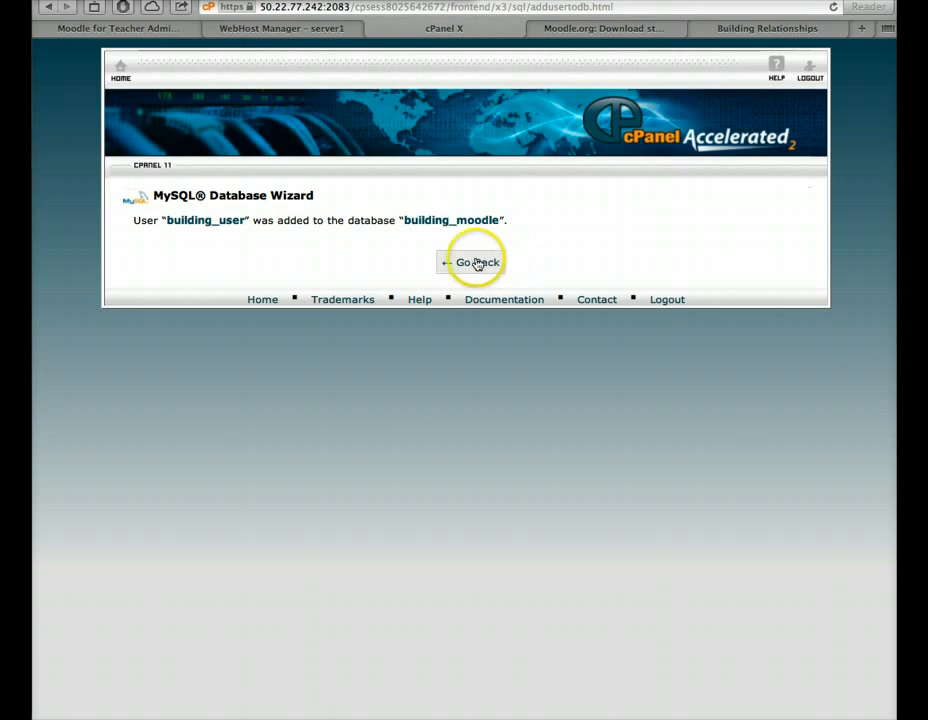
pyautogui.click(476, 263)
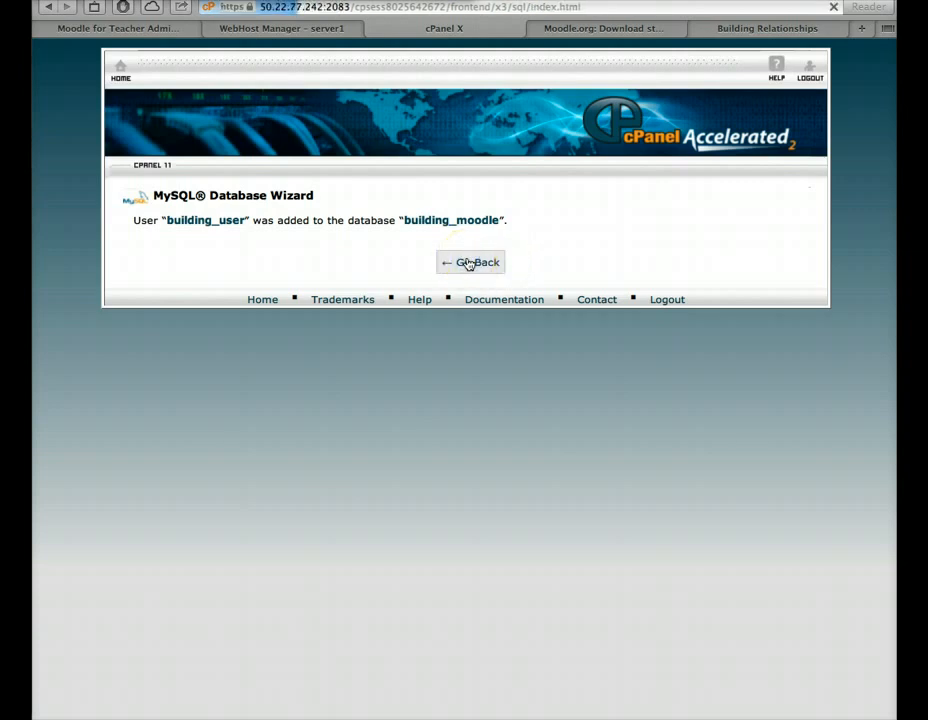
# Go to cPanel Home and scroll down to MySQL Databases, Database Wizard and phpMyAdmin.
pyautogui.scroll(-4, 469, 263)
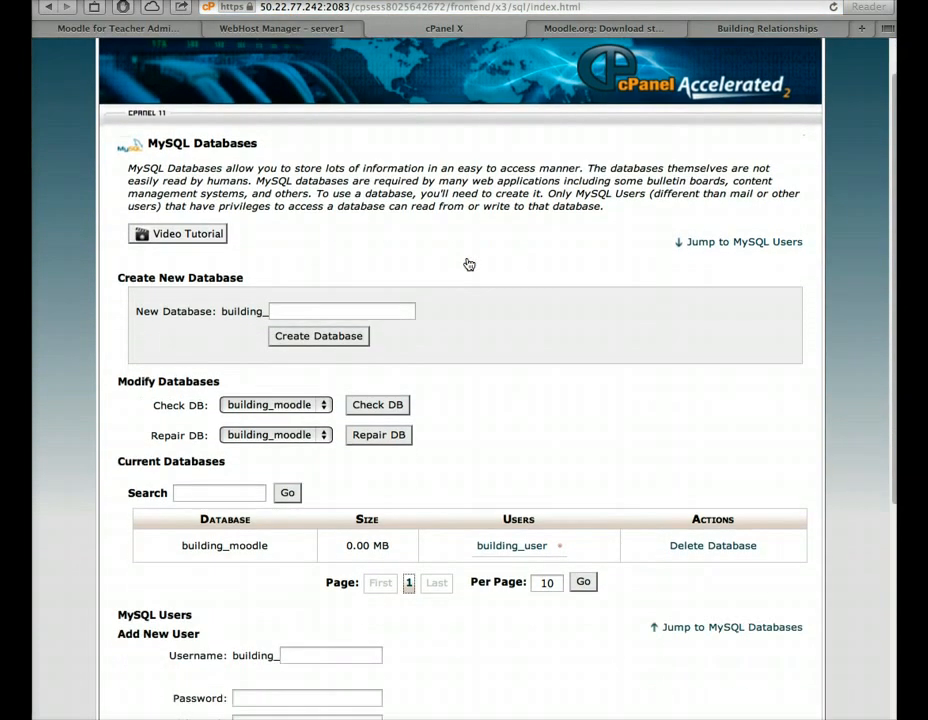
pyautogui.scroll(4, 469, 263)
pyautogui.click(115, 74)
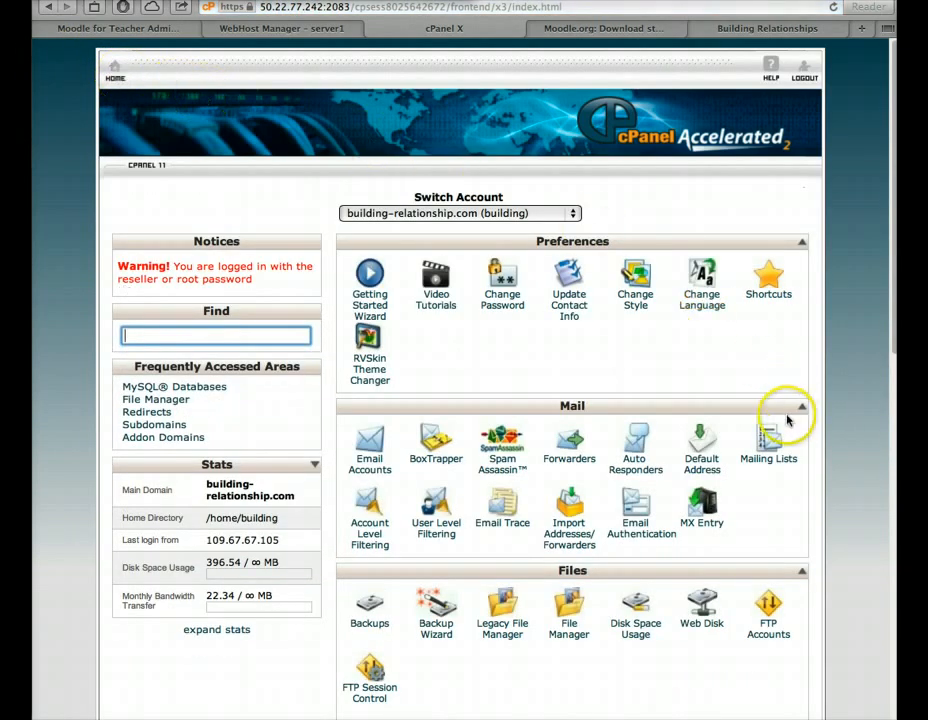
pyautogui.scroll(-10, 516, 414)
pyautogui.scroll(-2, 515, 420)
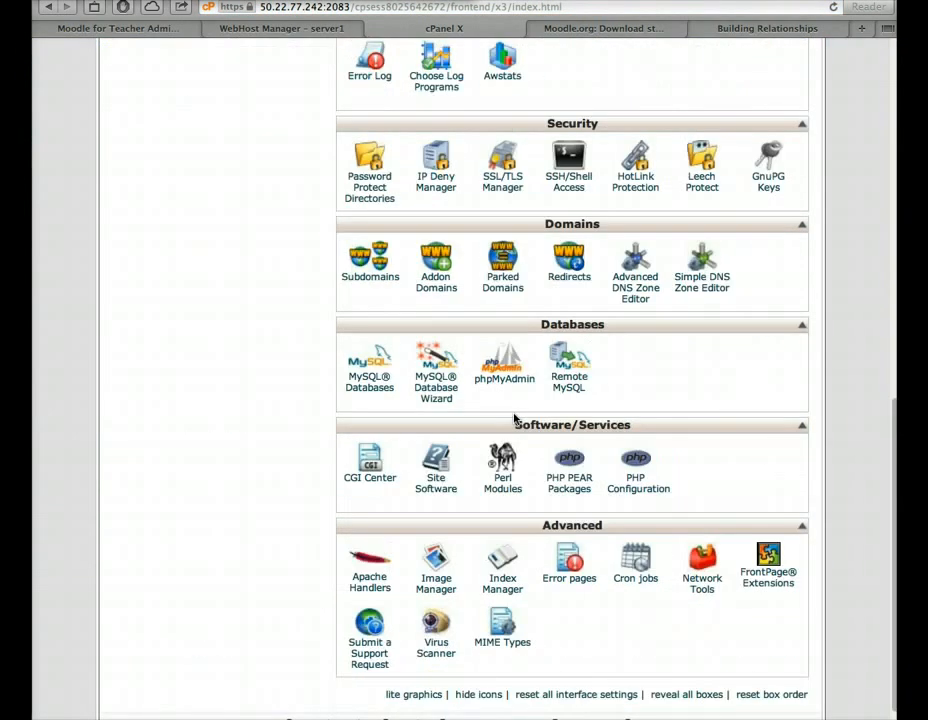
pyautogui.scroll(-1, 515, 419)
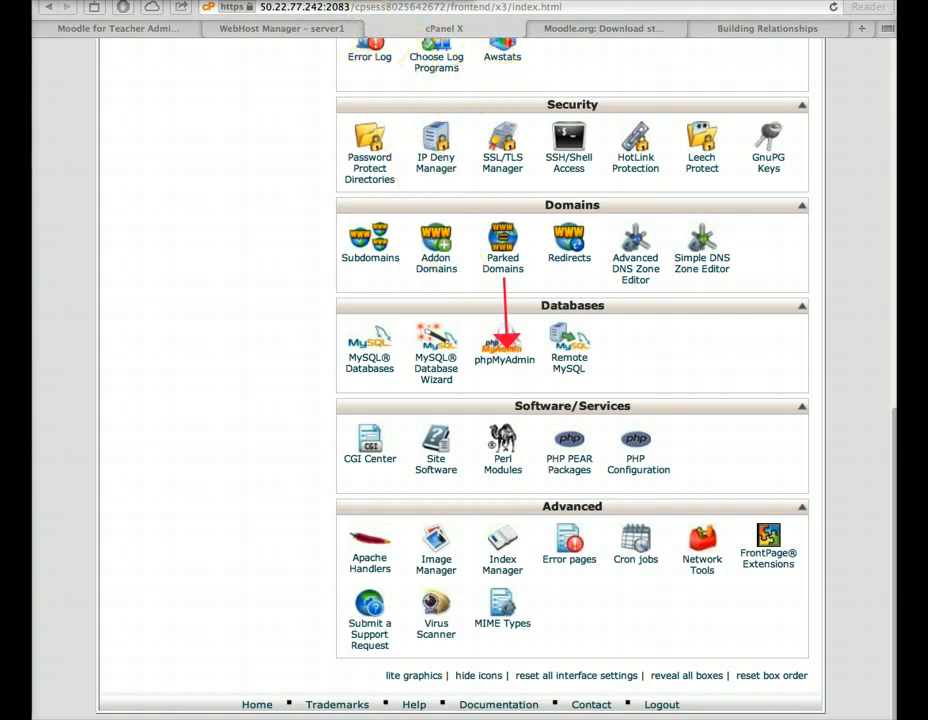
# From phpMyAdmin, re-login to cPanel with the account username and password, saving the password.
pyautogui.click(503, 360)
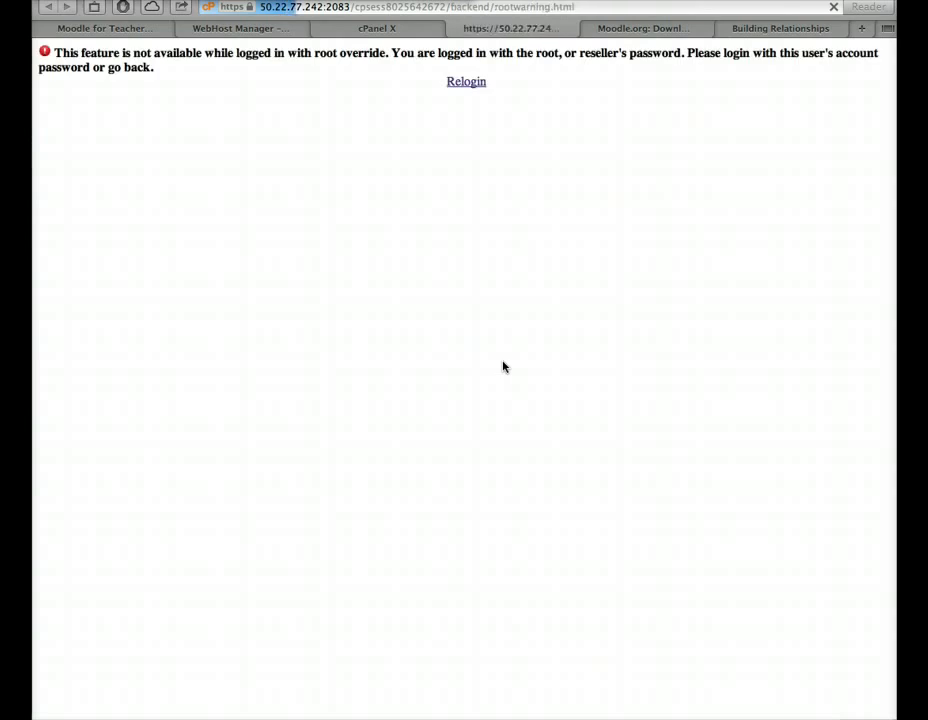
pyautogui.click(467, 86)
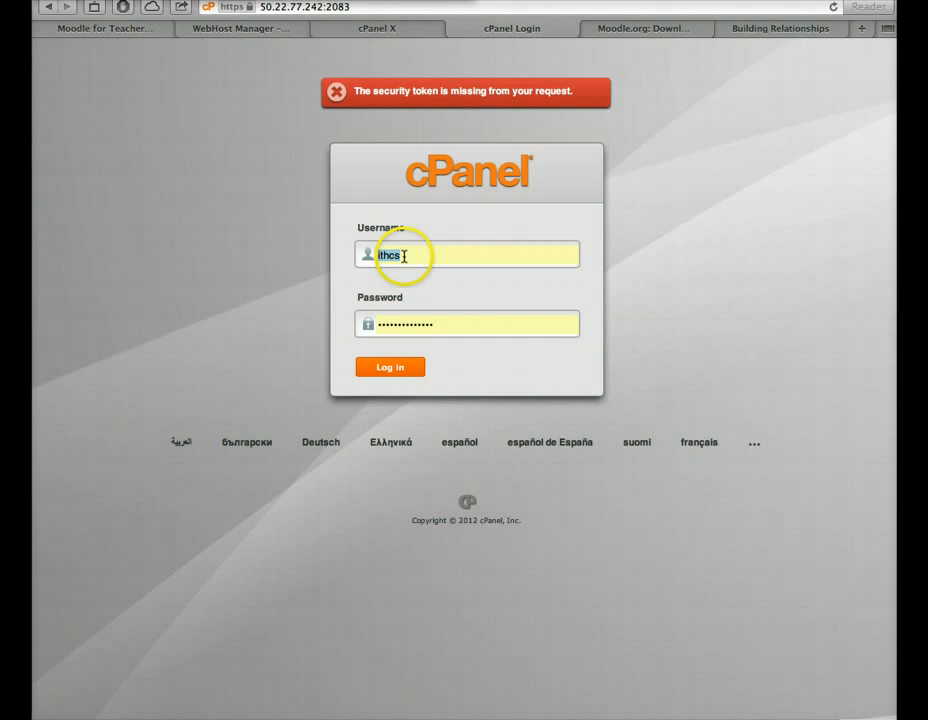
pyautogui.moveTo(404, 256); pyautogui.dragTo(384, 255)
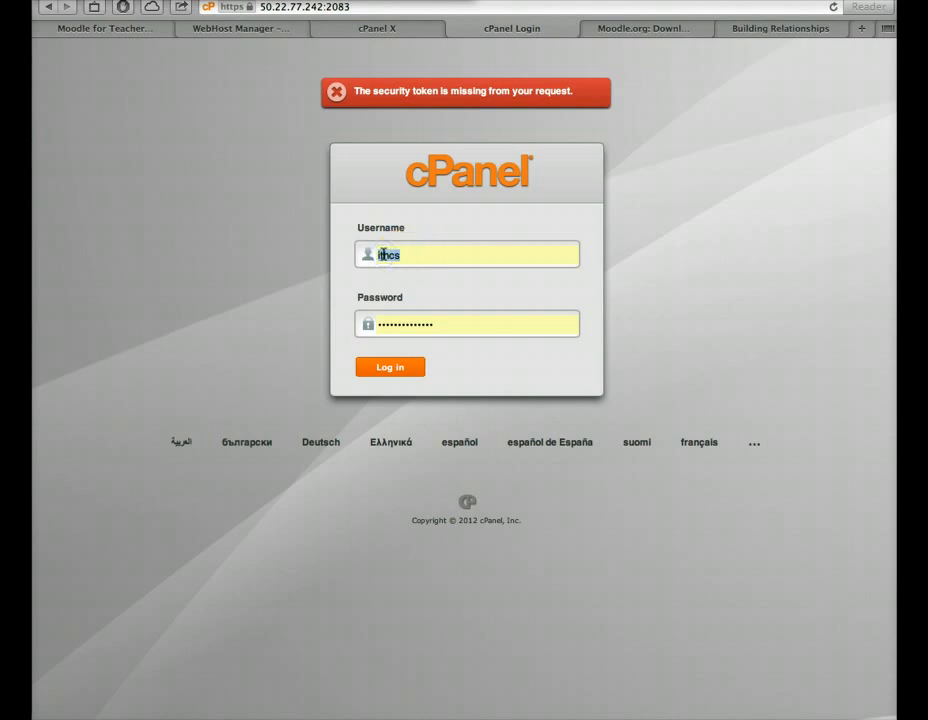
pyautogui.write('building')
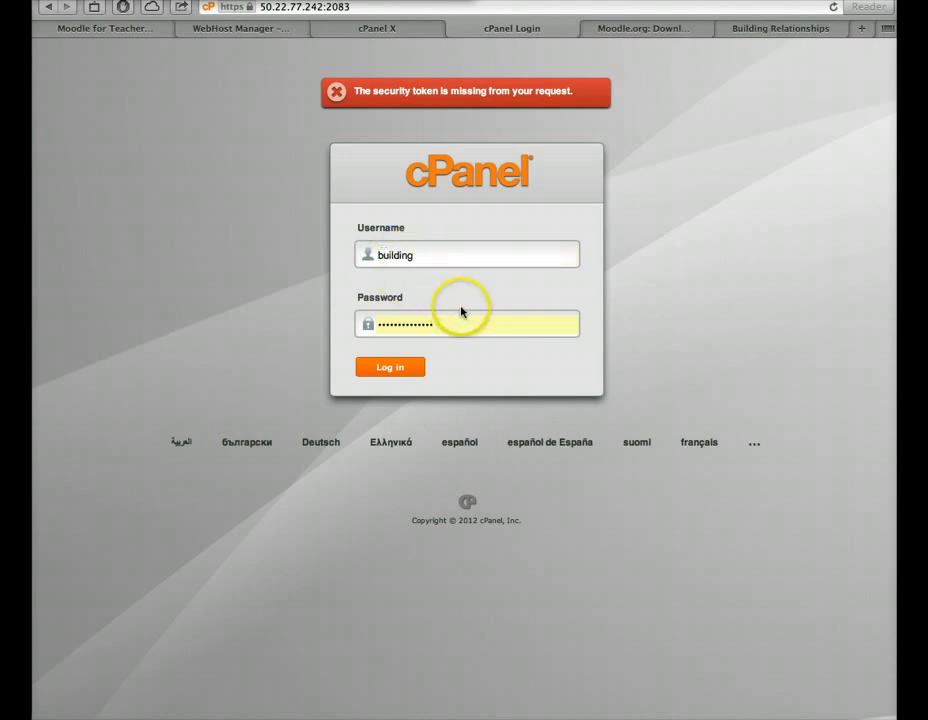
pyautogui.click(447, 325)
pyautogui.doubleClick(408, 325)
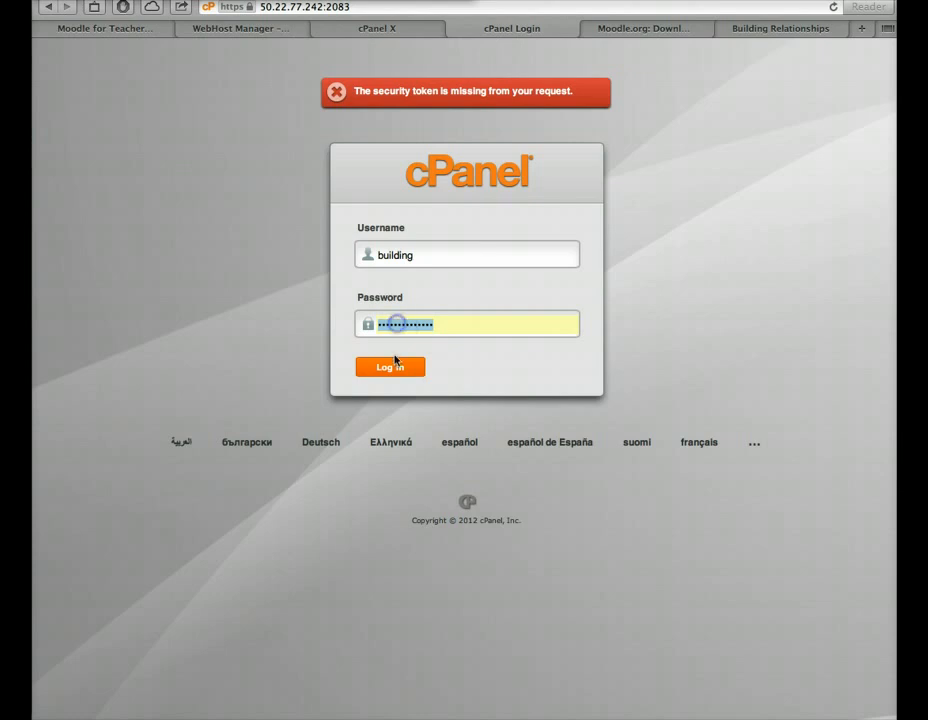
pyautogui.click(393, 366)
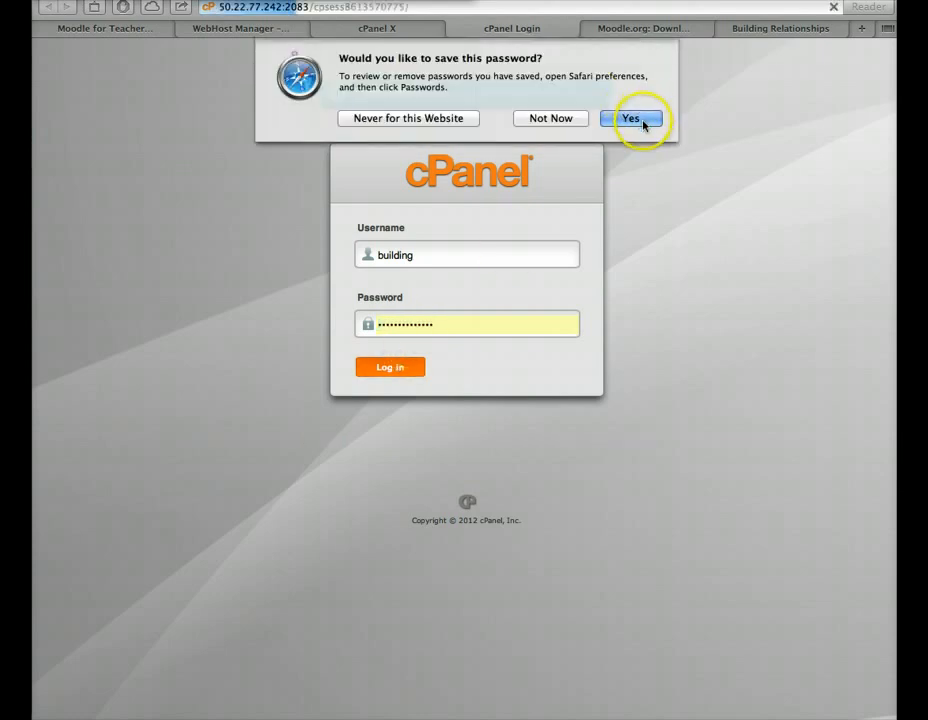
pyautogui.click(642, 122)
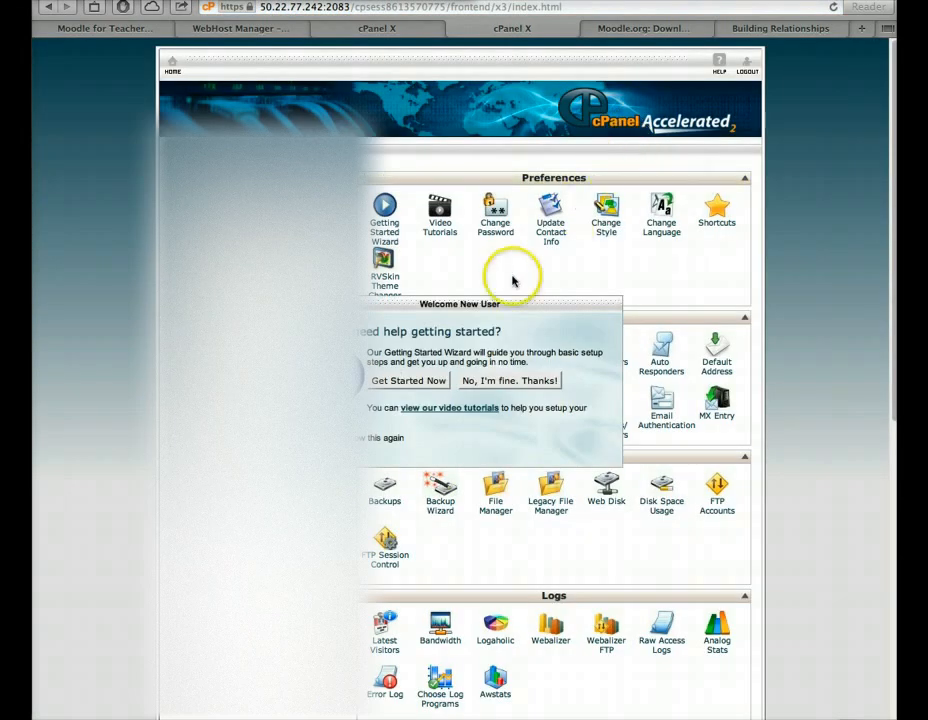
pyautogui.click(314, 438)
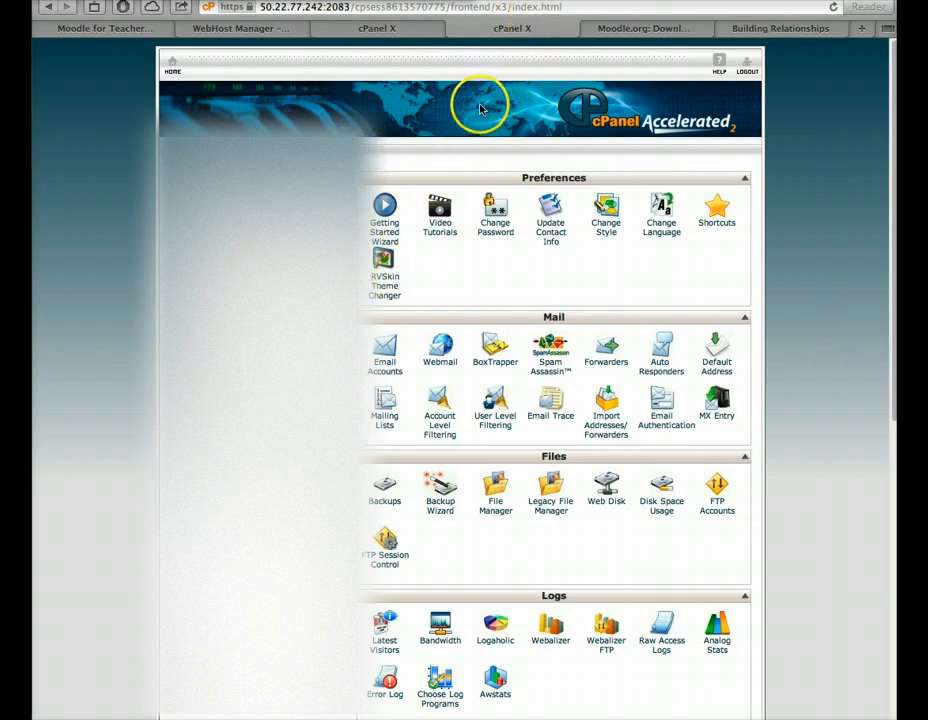
# Scroll down to the Databases section and launch phpMyAdmin.
pyautogui.scroll(-5, 452, 220)
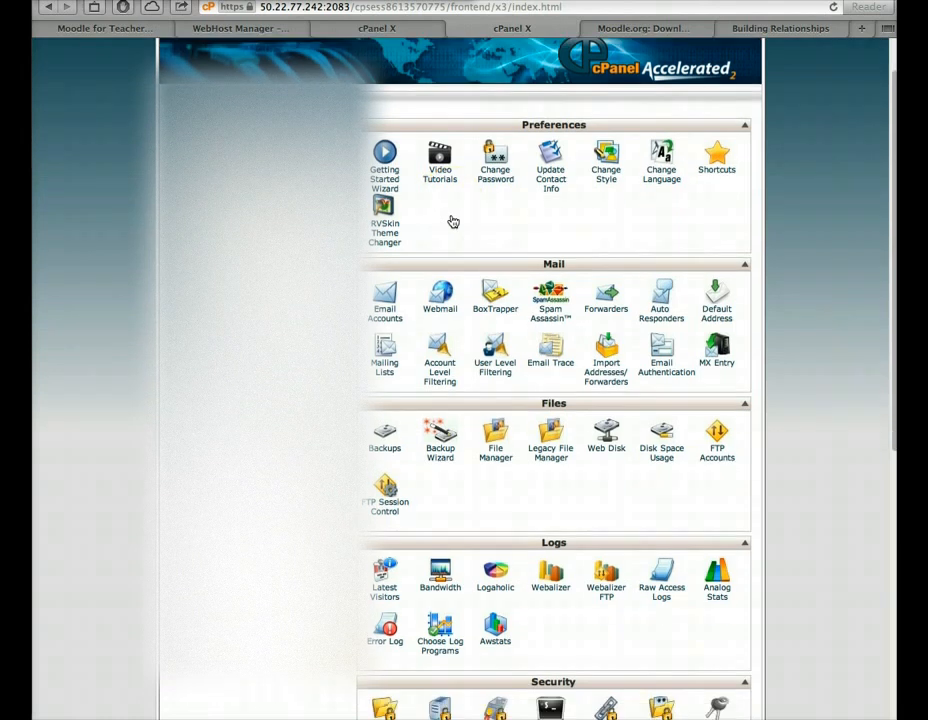
pyautogui.scroll(-3, 452, 220)
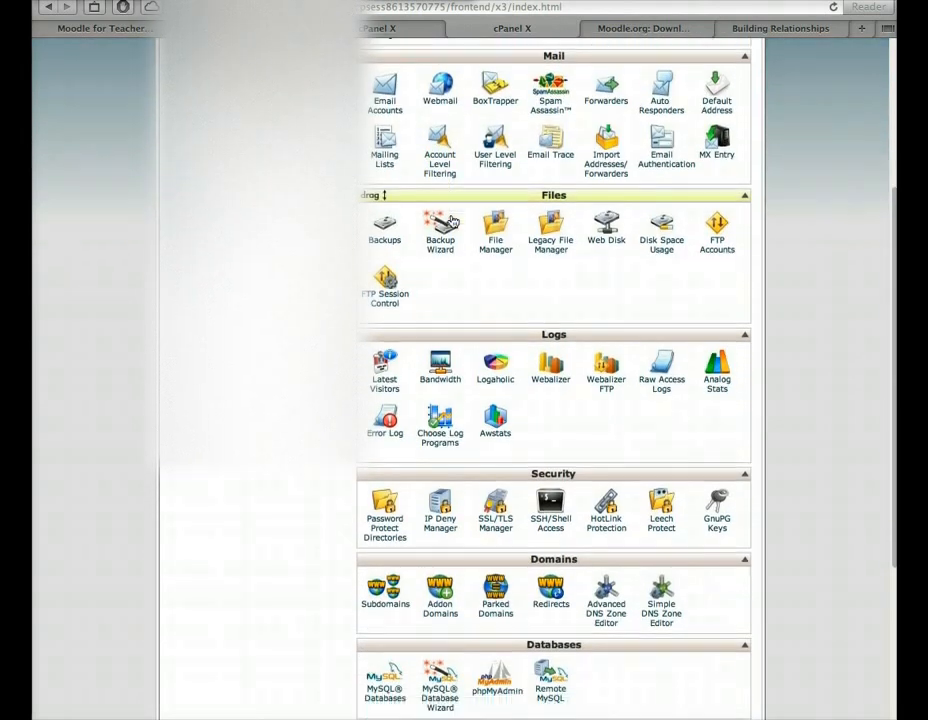
pyautogui.scroll(-1, 452, 221)
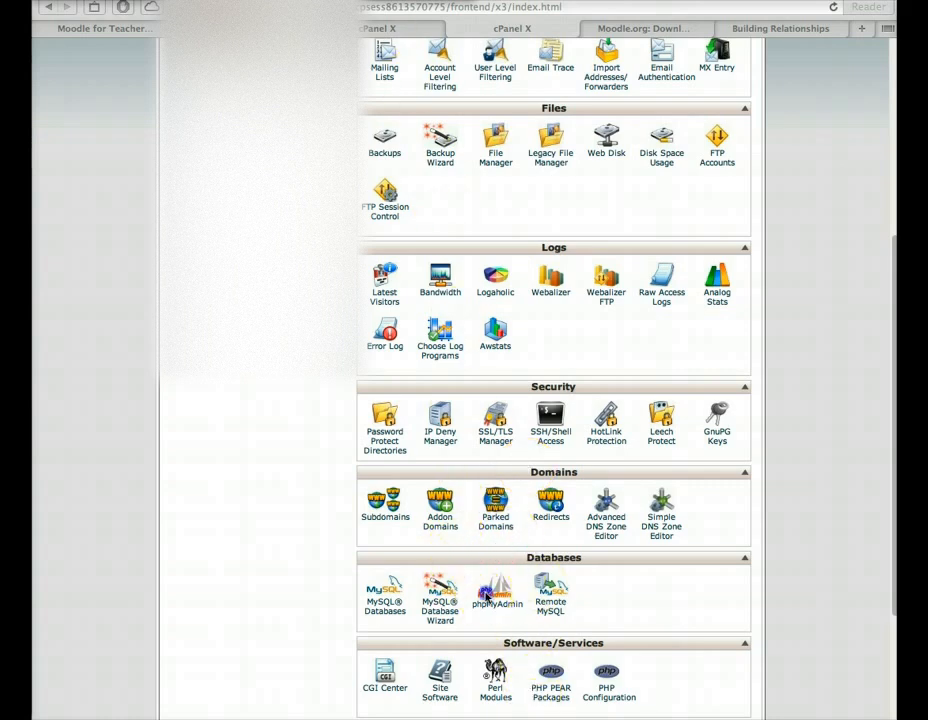
pyautogui.click(490, 597)
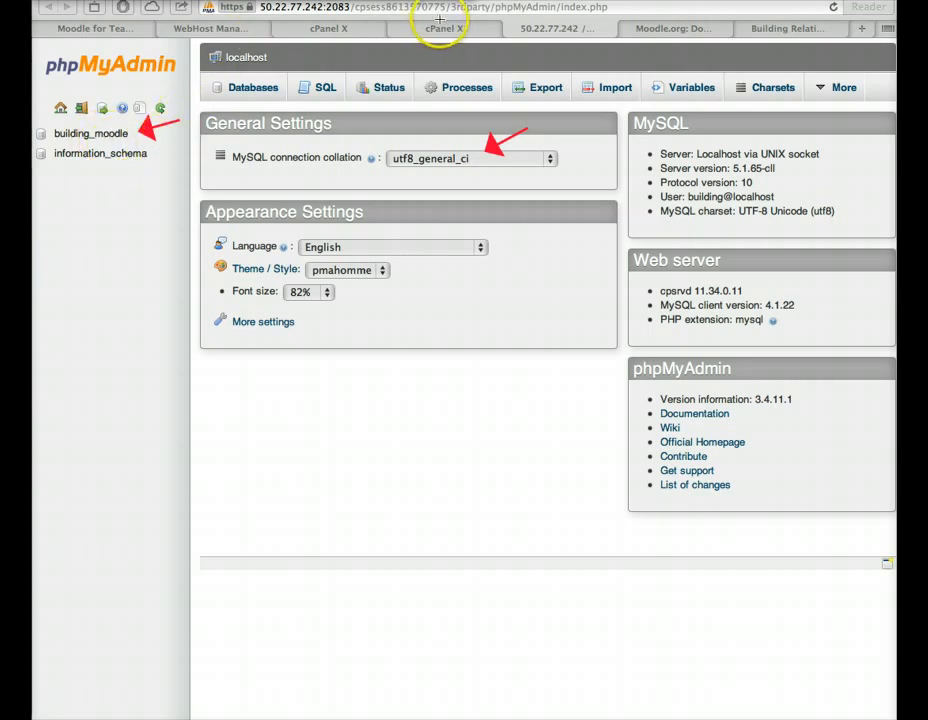
# Select the building_moodle database in phpMyAdmin and open its Operations page.
pyautogui.click(93, 133)
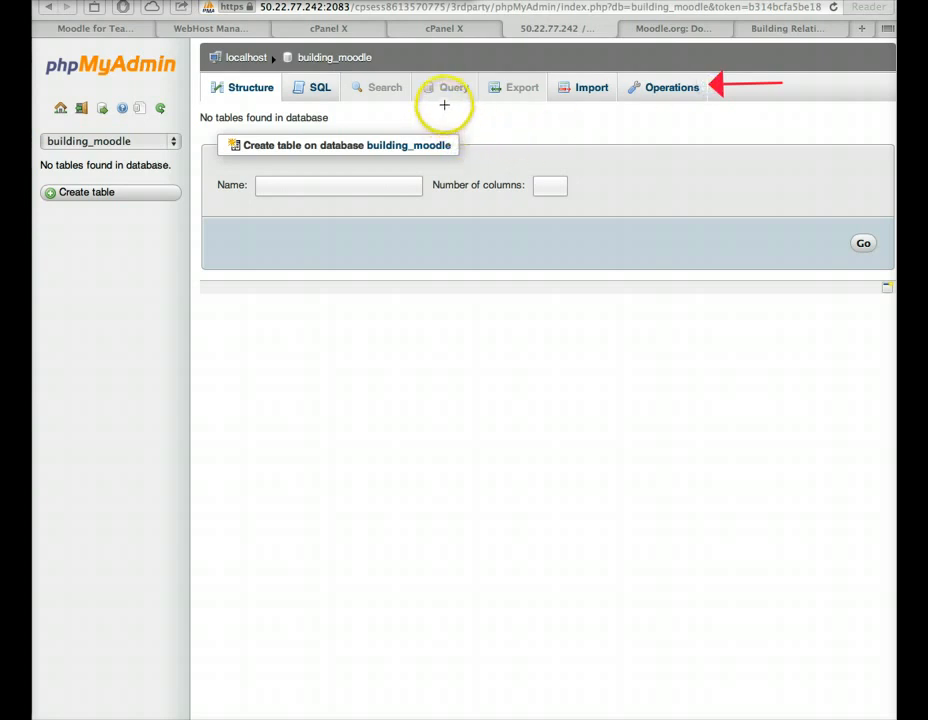
pyautogui.moveTo(444, 105); pyautogui.dragTo(419, 127)
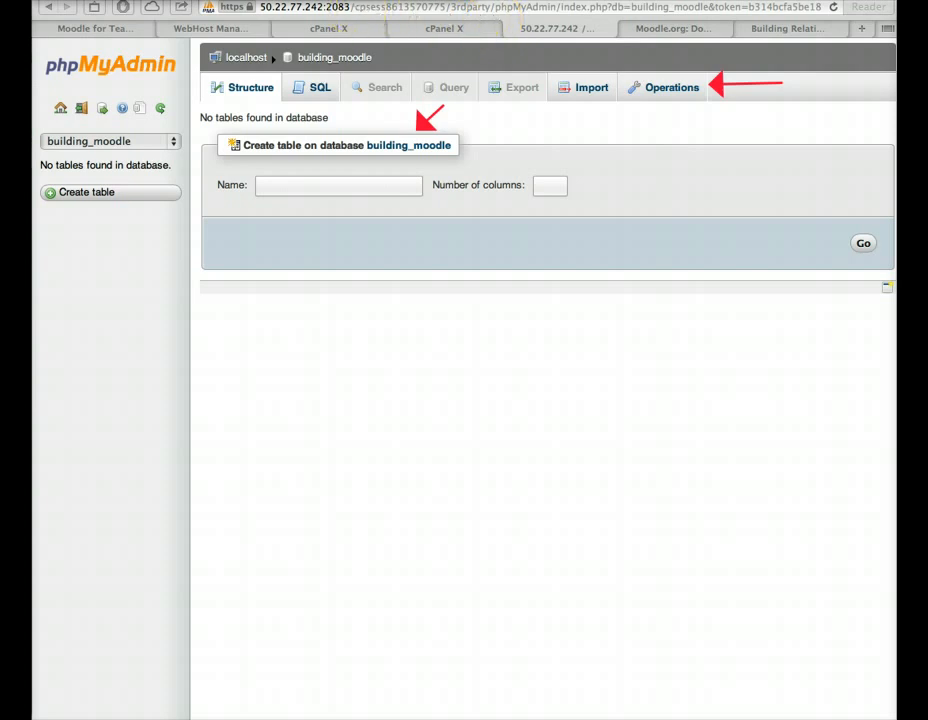
pyautogui.press('Escape')
pyautogui.click(667, 88)
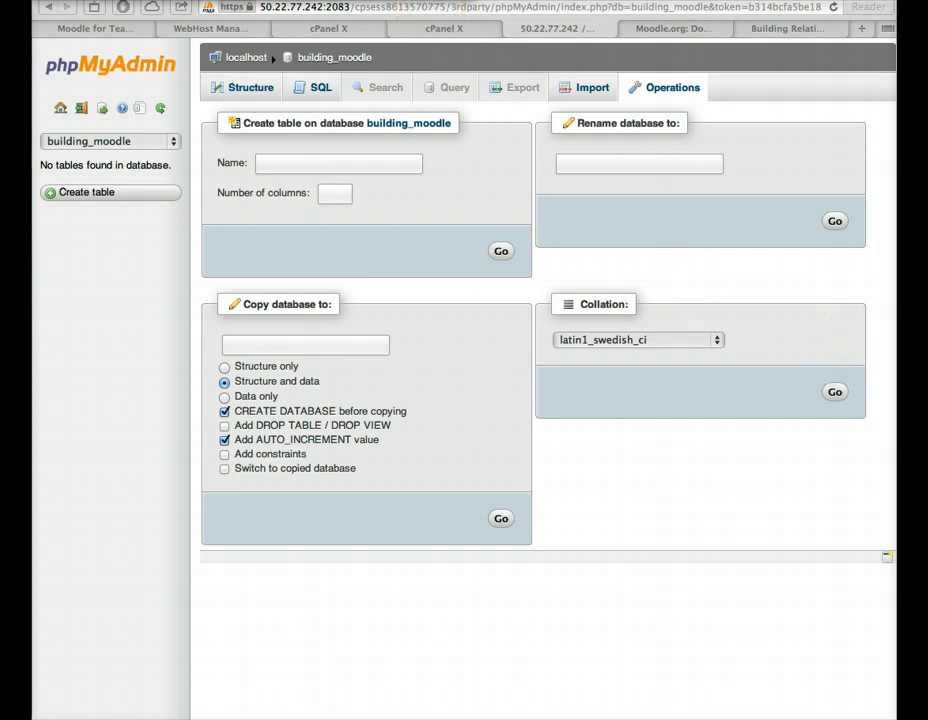
# Browse building_moodle's Collation list and apply a collation with Go.
pyautogui.click(717, 342)
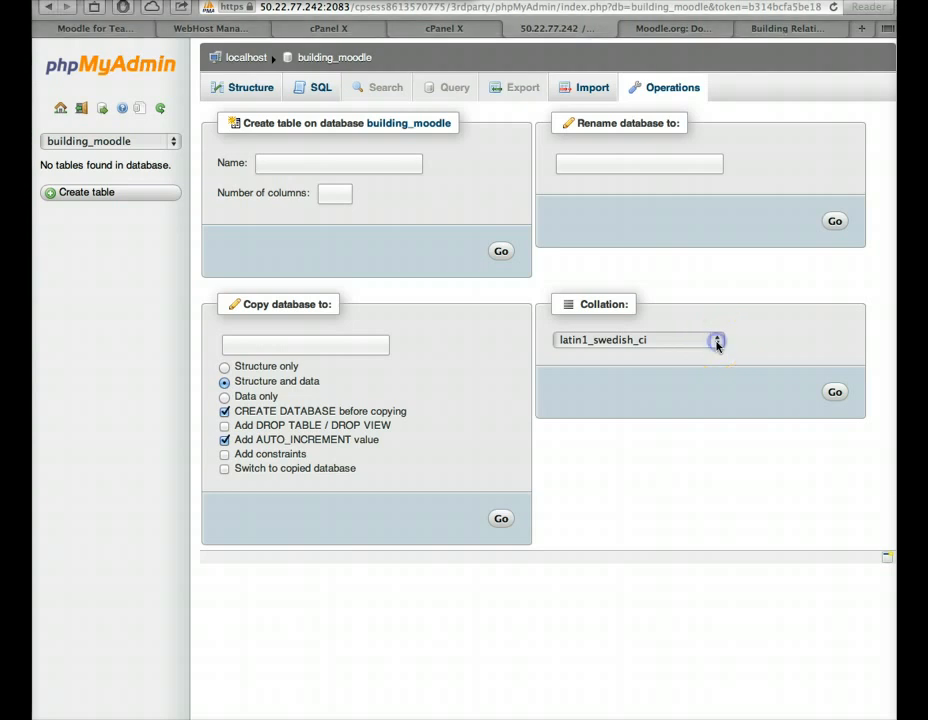
pyautogui.click(717, 342)
pyautogui.scroll(-10, 690, 380)
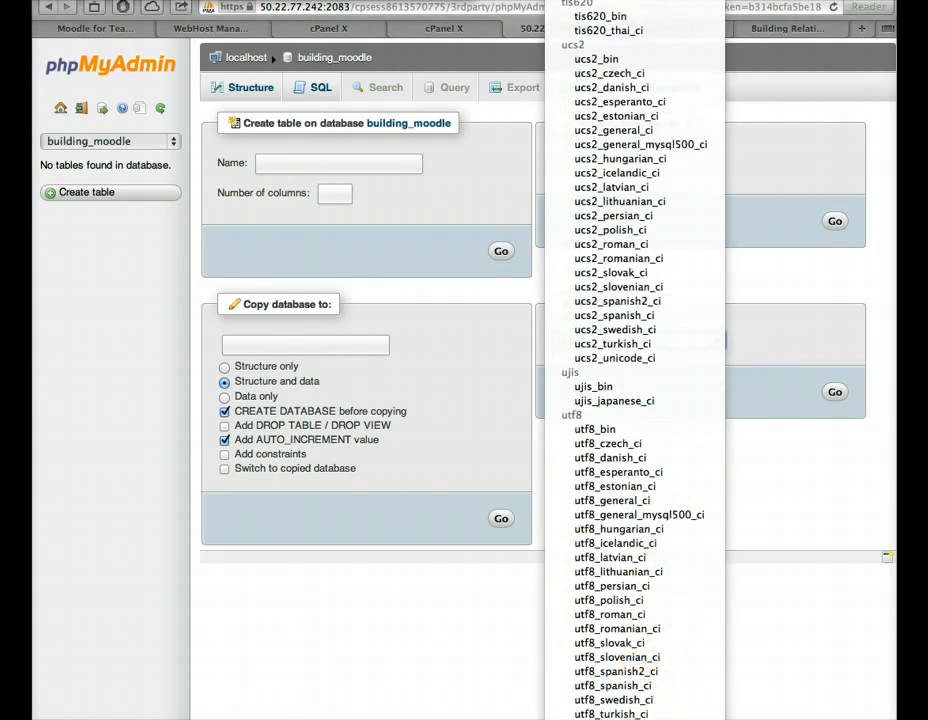
pyautogui.click(669, 716)
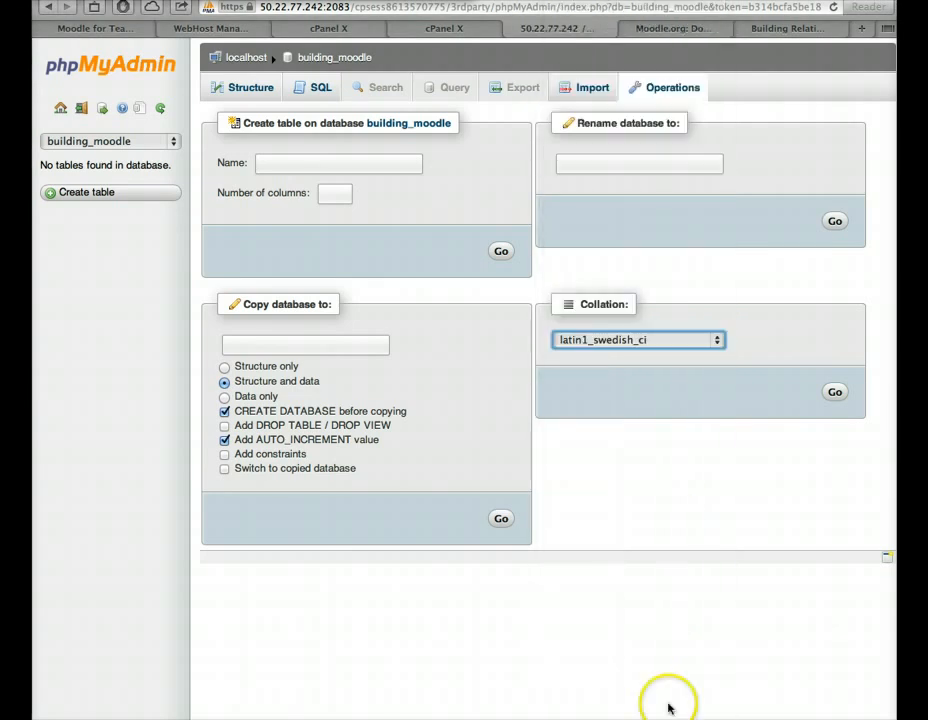
pyautogui.click(715, 343)
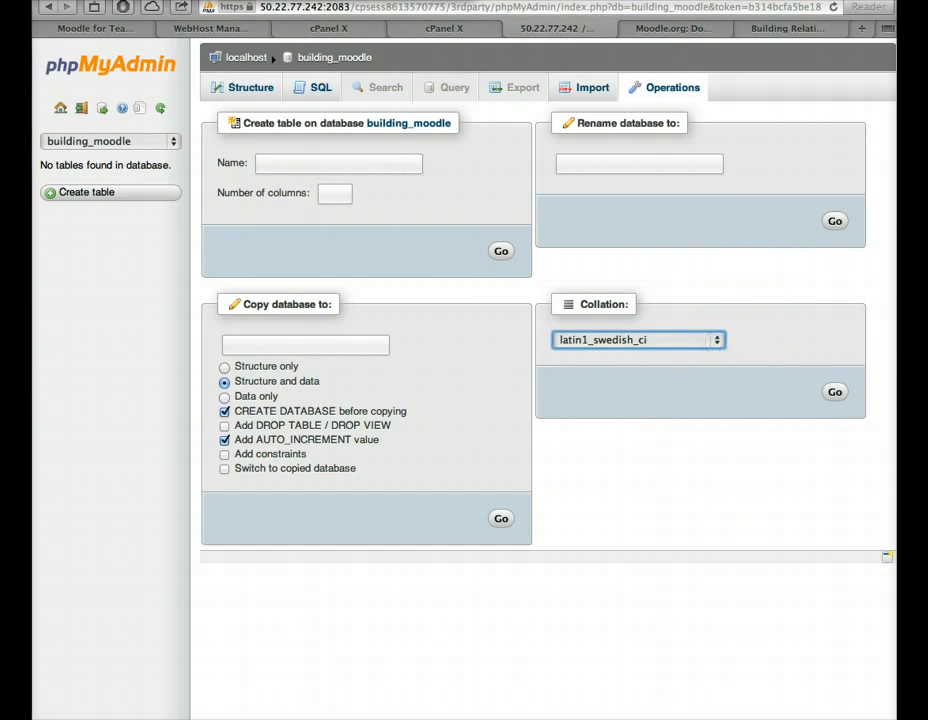
pyautogui.click(716, 345)
pyautogui.click(835, 392)
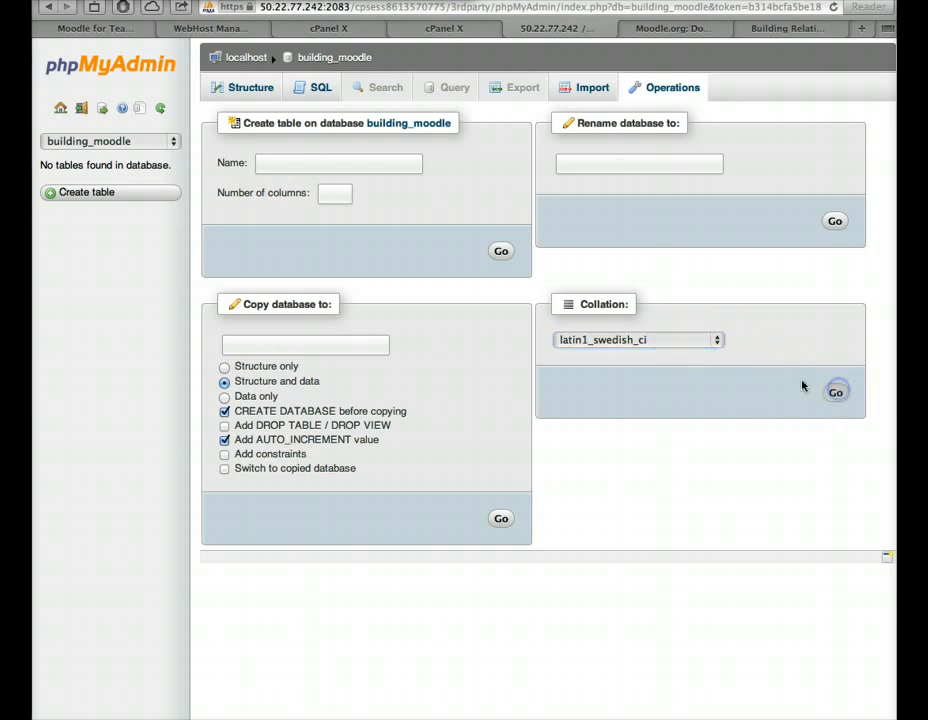
# Dismiss the success notice, apply the collation again, and recheck the collation choices.
pyautogui.click(716, 342)
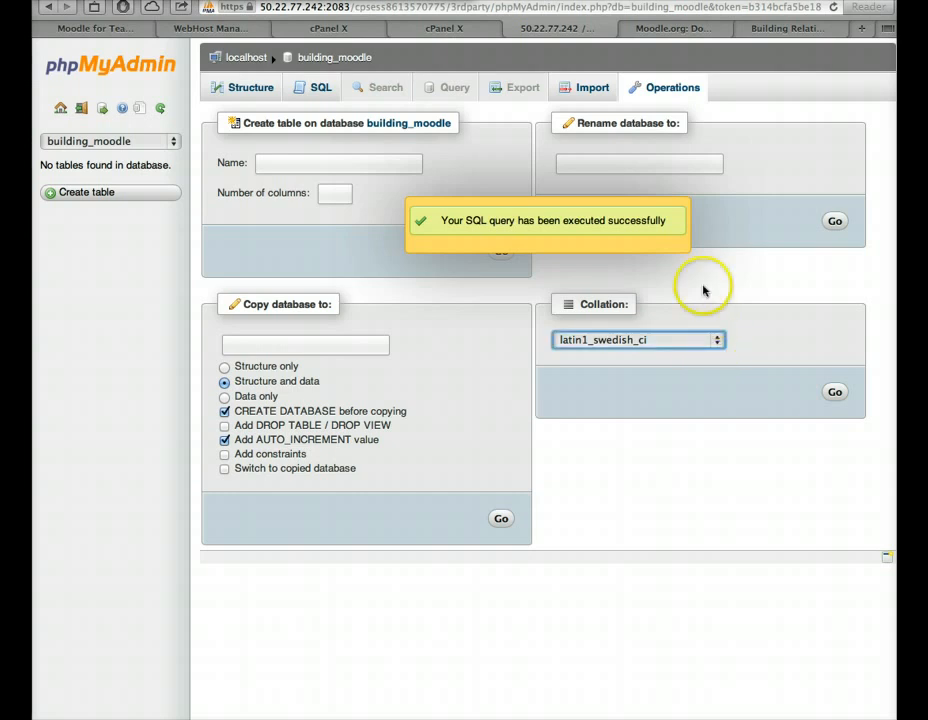
pyautogui.click(776, 349)
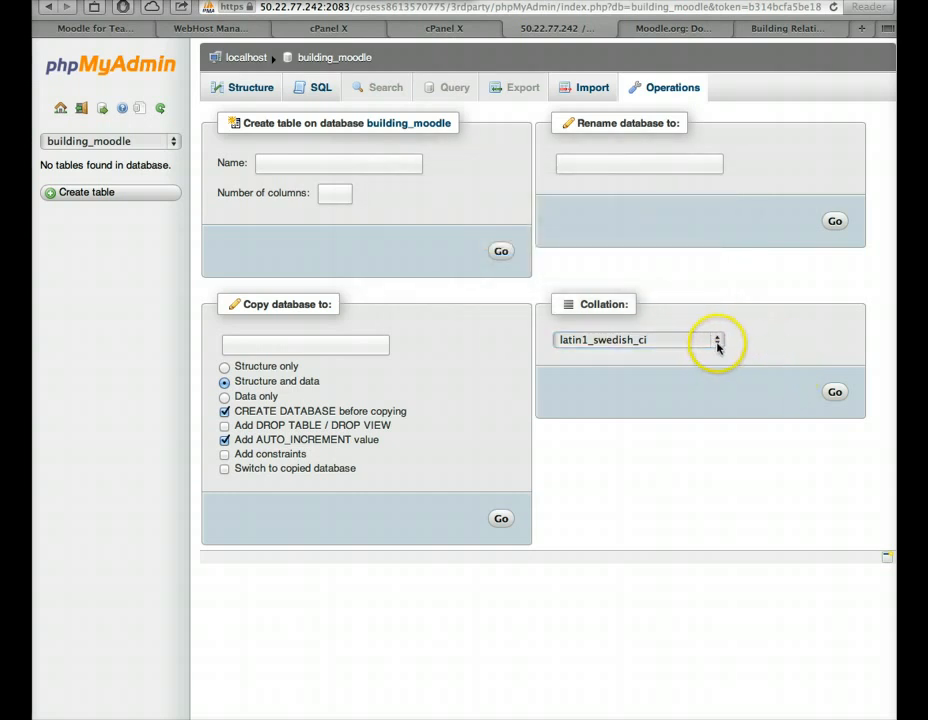
pyautogui.click(717, 343)
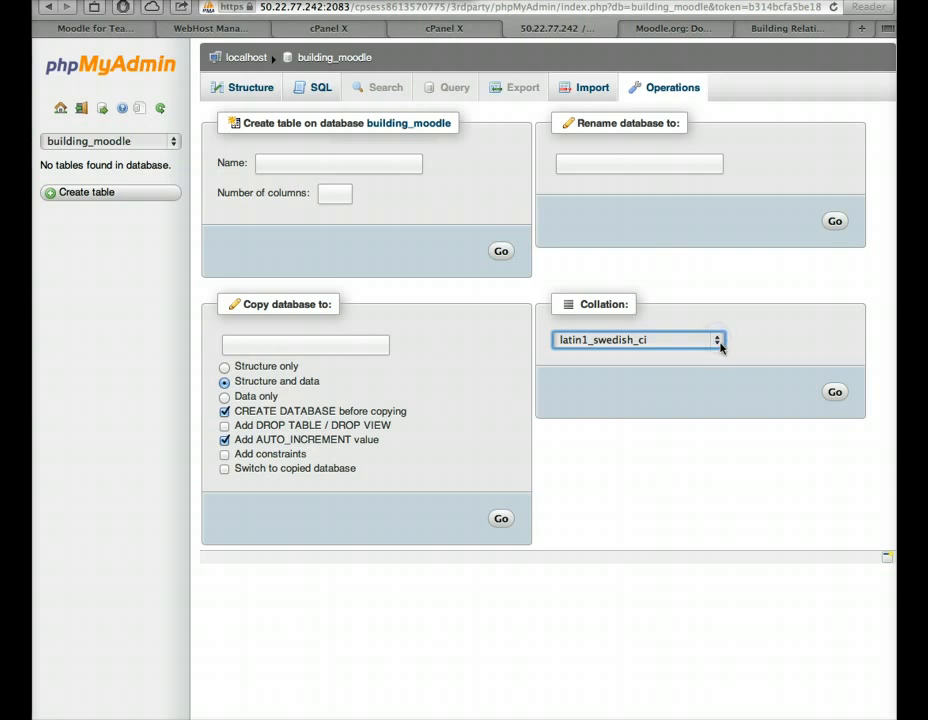
pyautogui.click(835, 391)
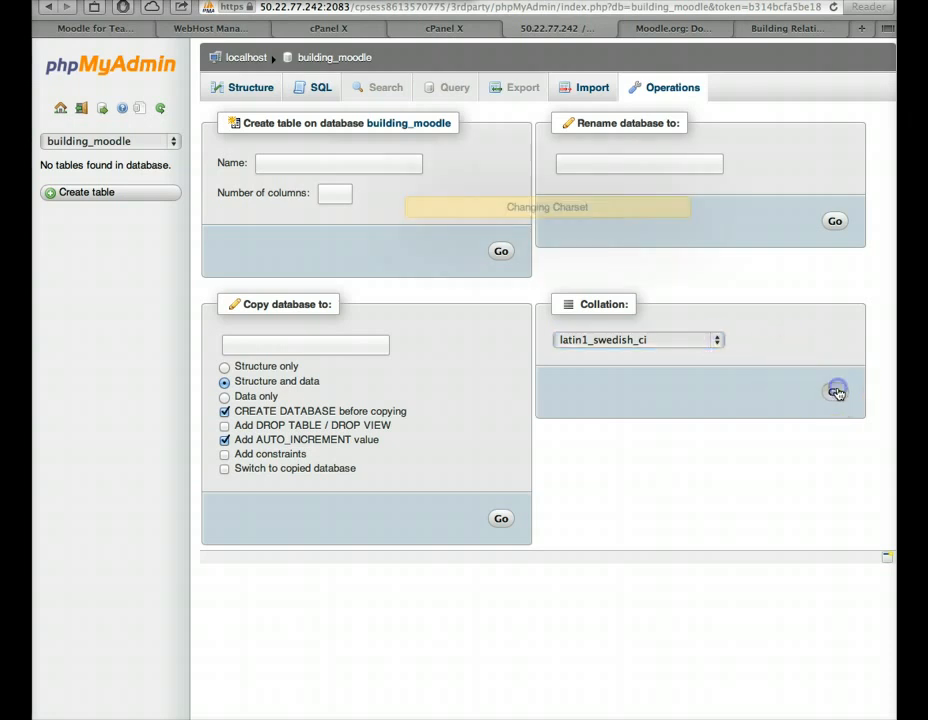
pyautogui.click(716, 342)
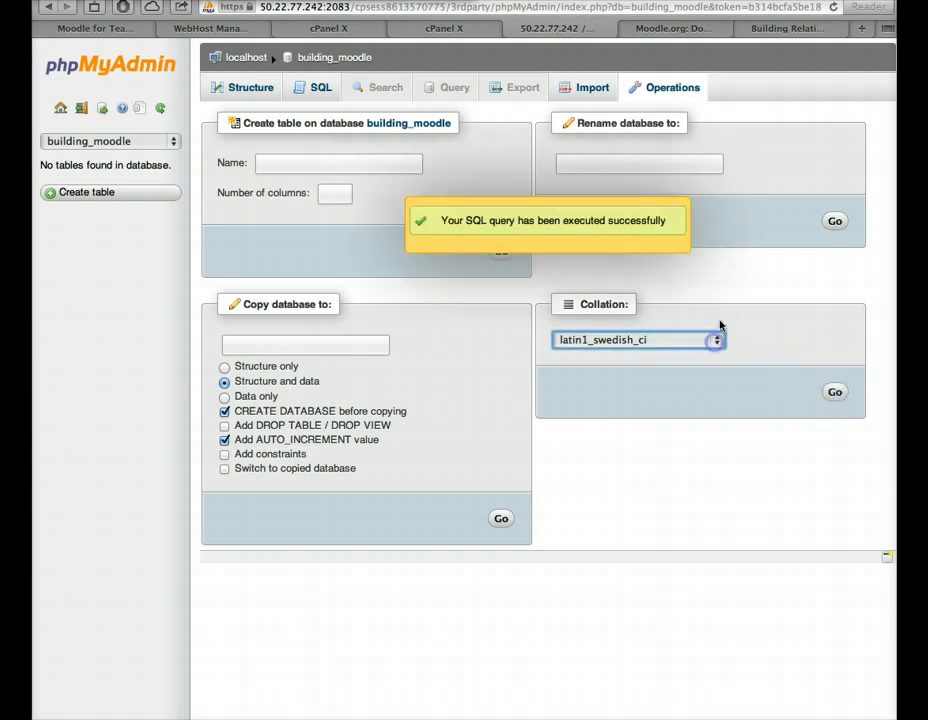
pyautogui.click(772, 306)
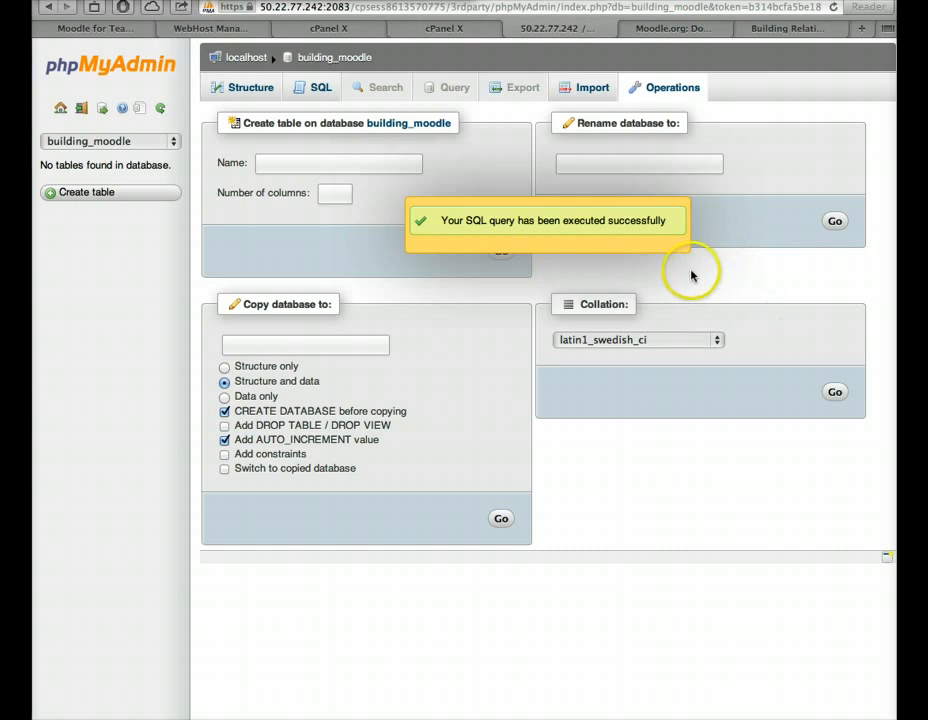
pyautogui.click(716, 342)
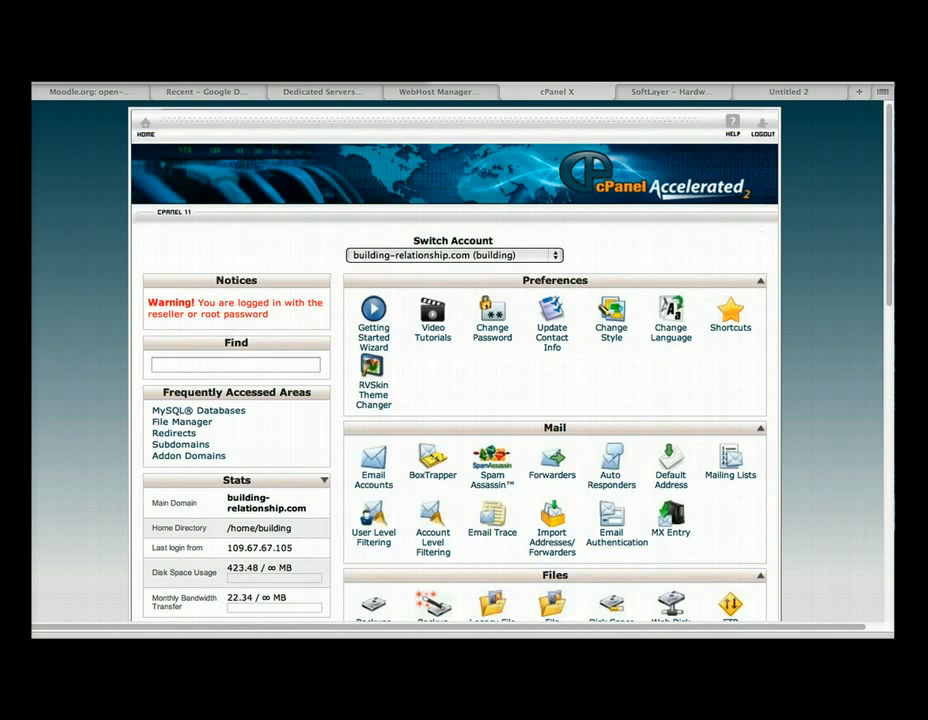
# Bring cPanel forward and open File Manager on the Web Root (public_html).
pyautogui.click(890, 296)
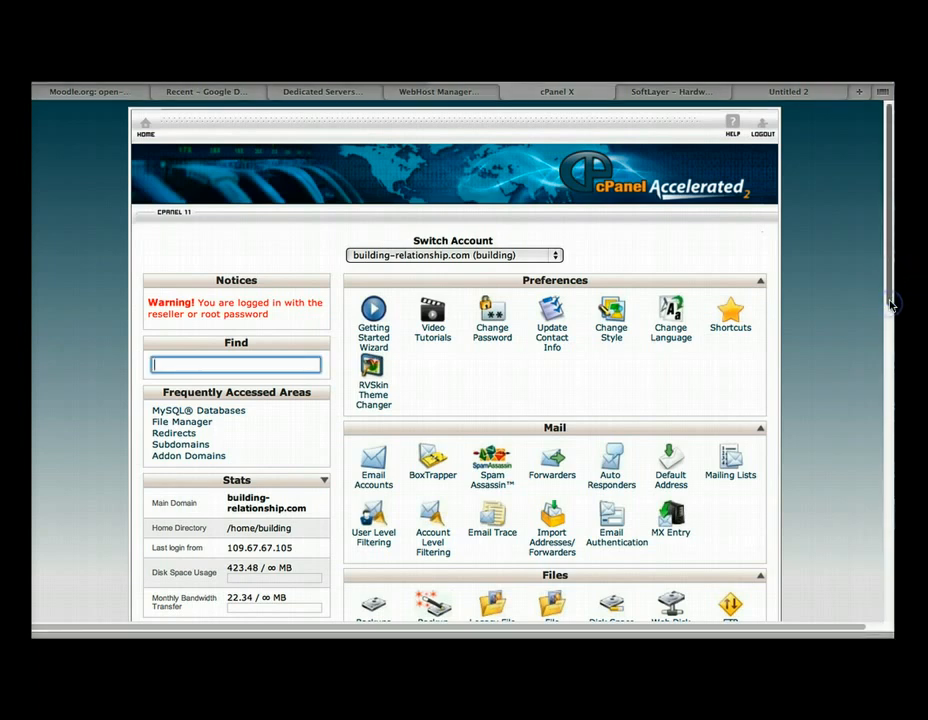
pyautogui.moveTo(890, 305); pyautogui.dragTo(890, 349)
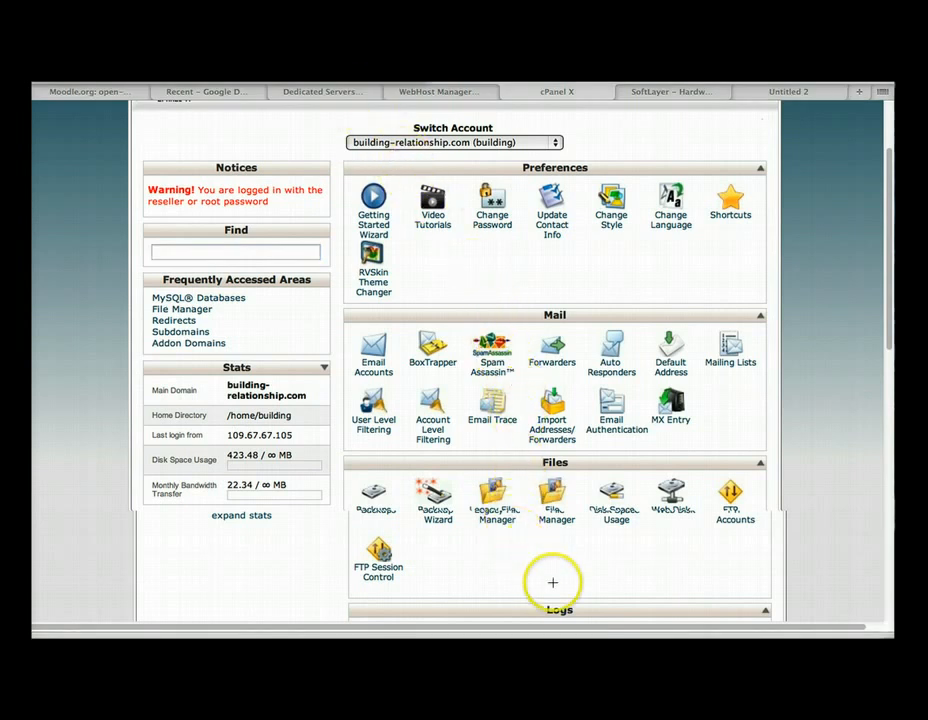
pyautogui.moveTo(557, 588); pyautogui.dragTo(557, 550)
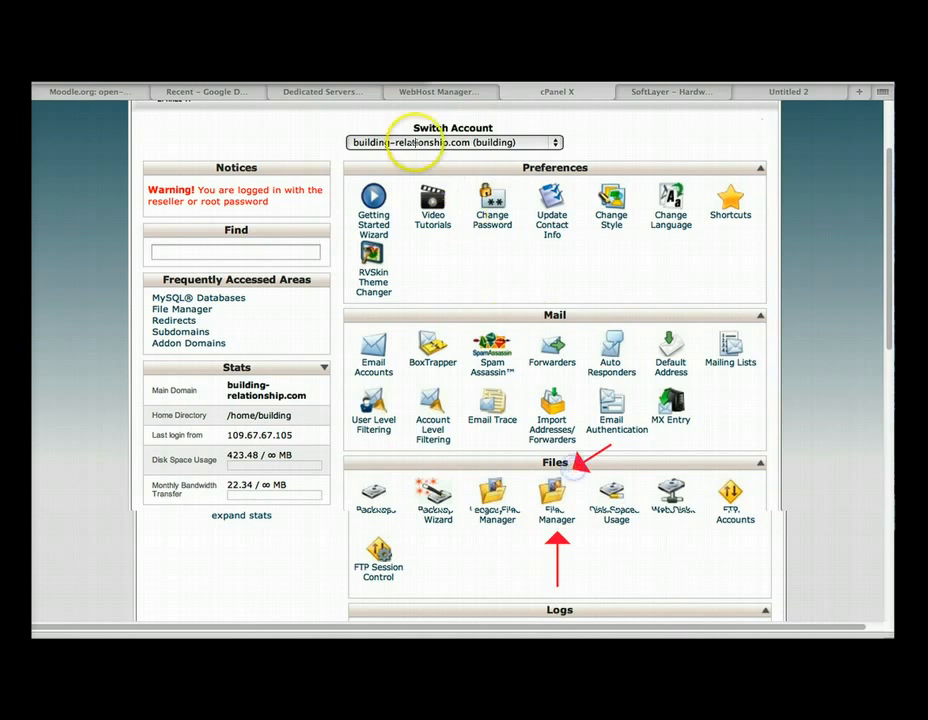
pyautogui.press('Escape')
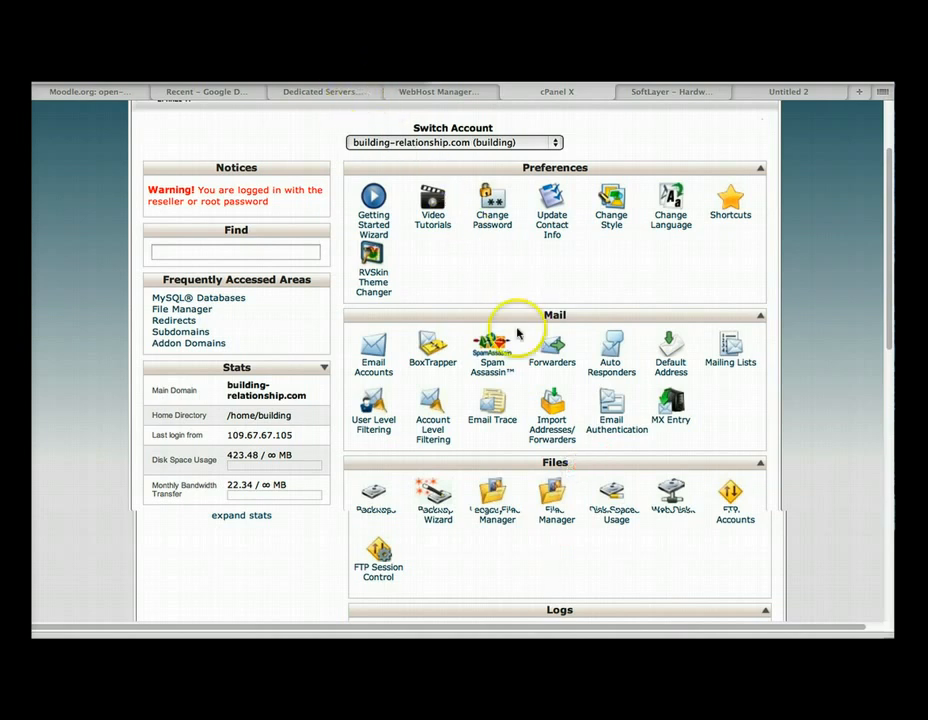
pyautogui.click(552, 497)
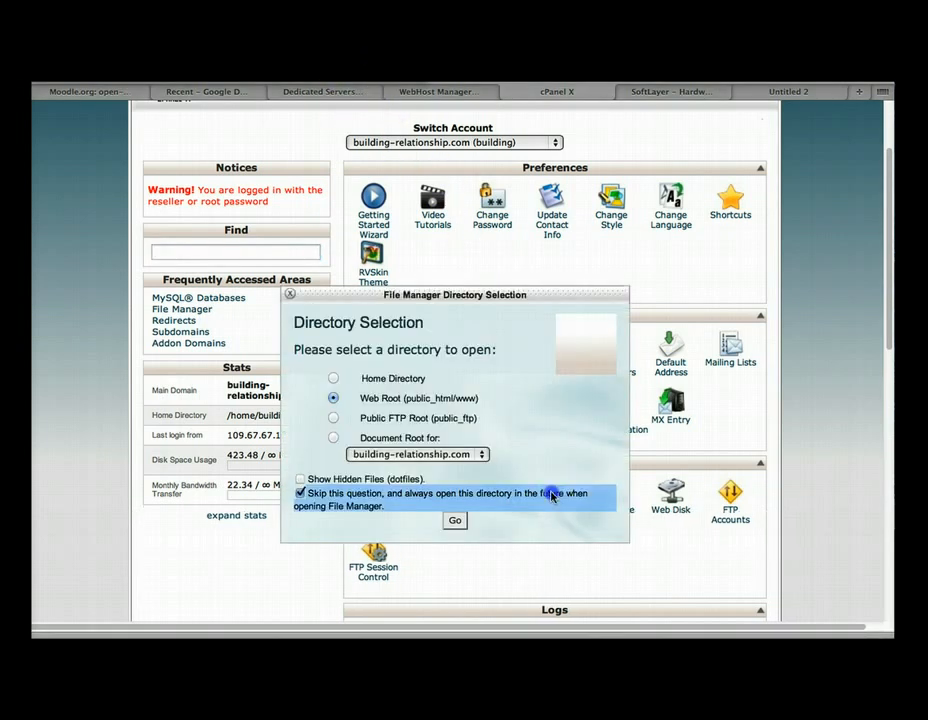
pyautogui.click(453, 521)
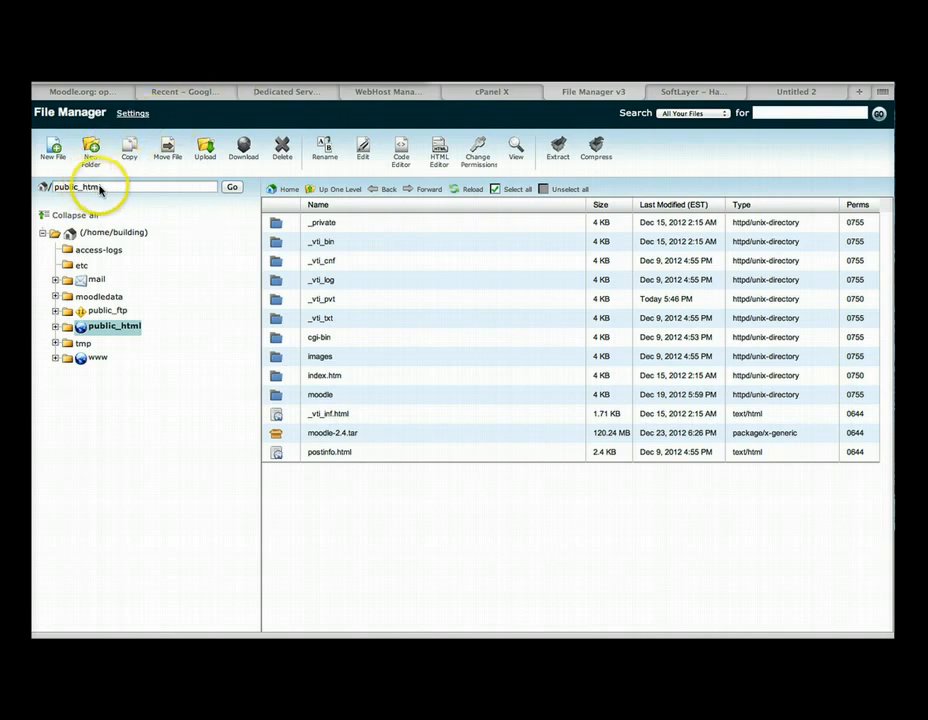
# Clear the path box to show /home/building, then start a new folder there.
pyautogui.moveTo(111, 186); pyautogui.dragTo(45, 186)
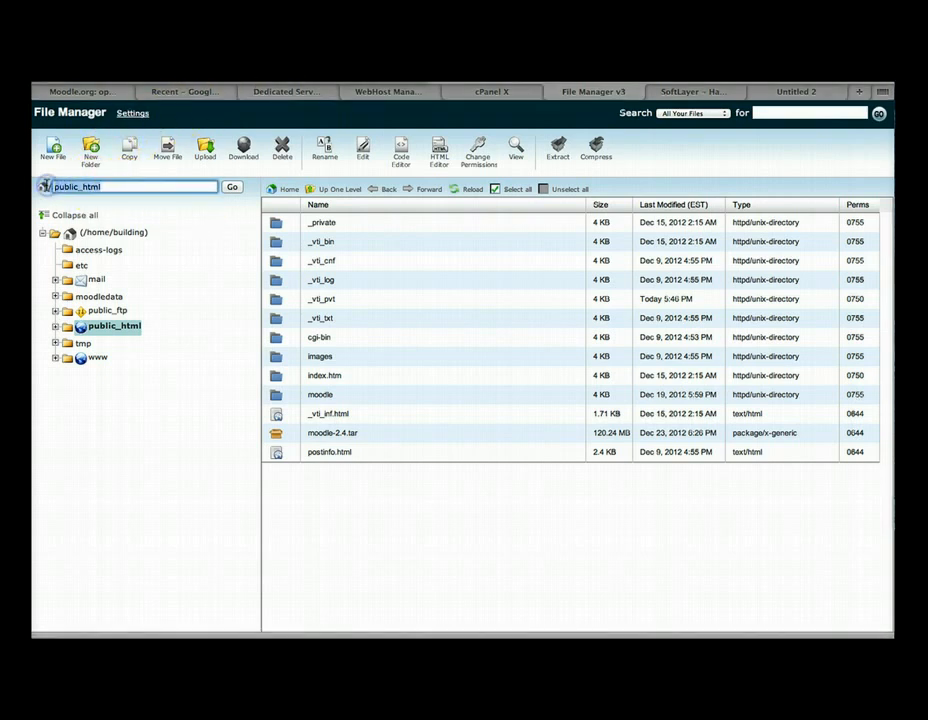
pyautogui.click(229, 189)
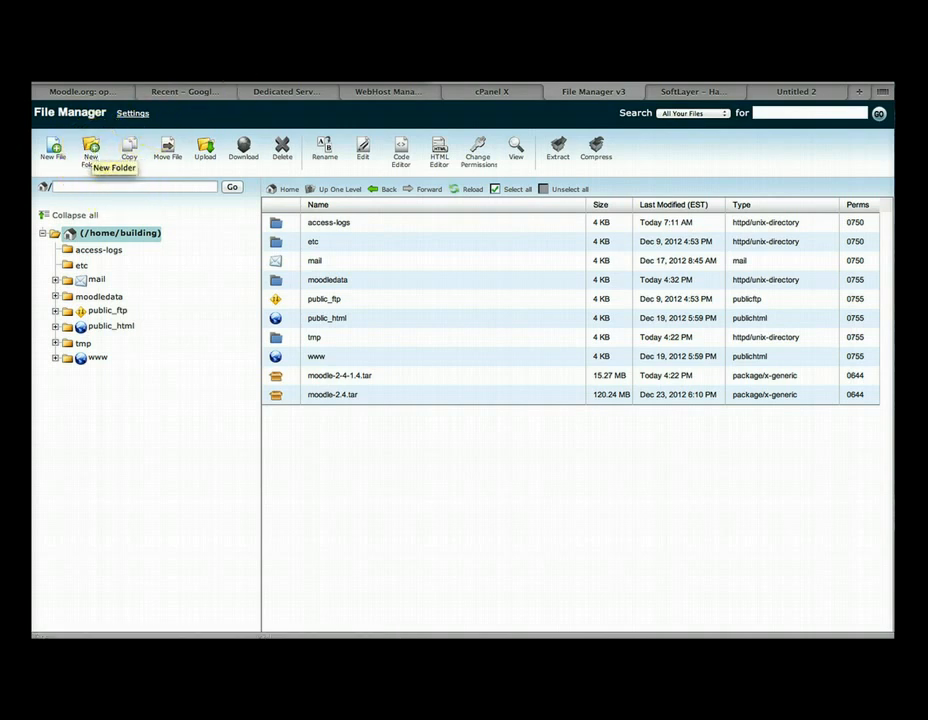
pyautogui.click(130, 184)
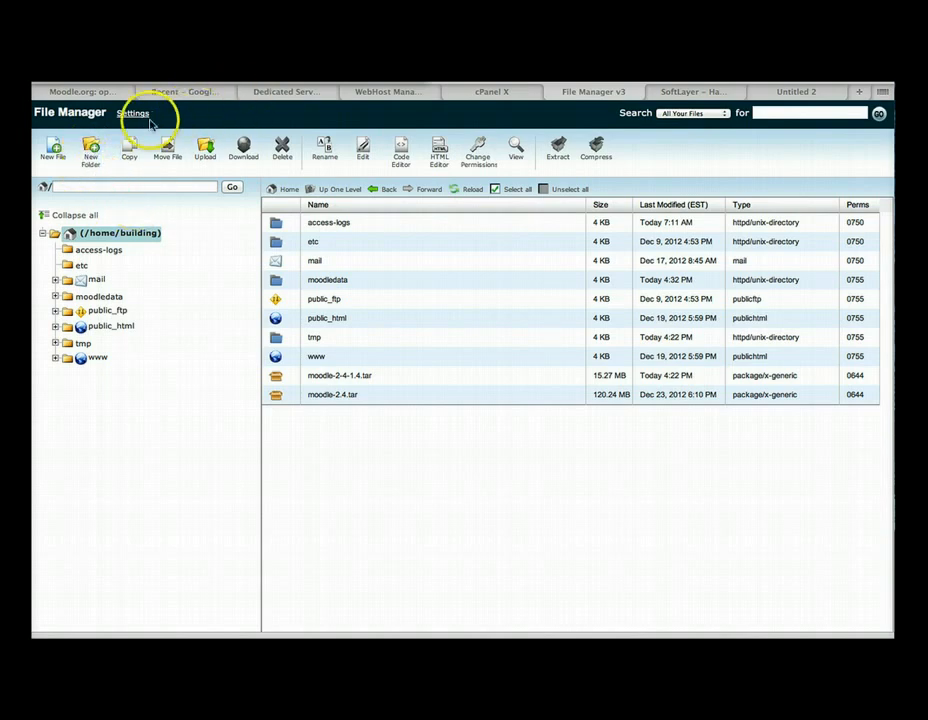
pyautogui.click(93, 150)
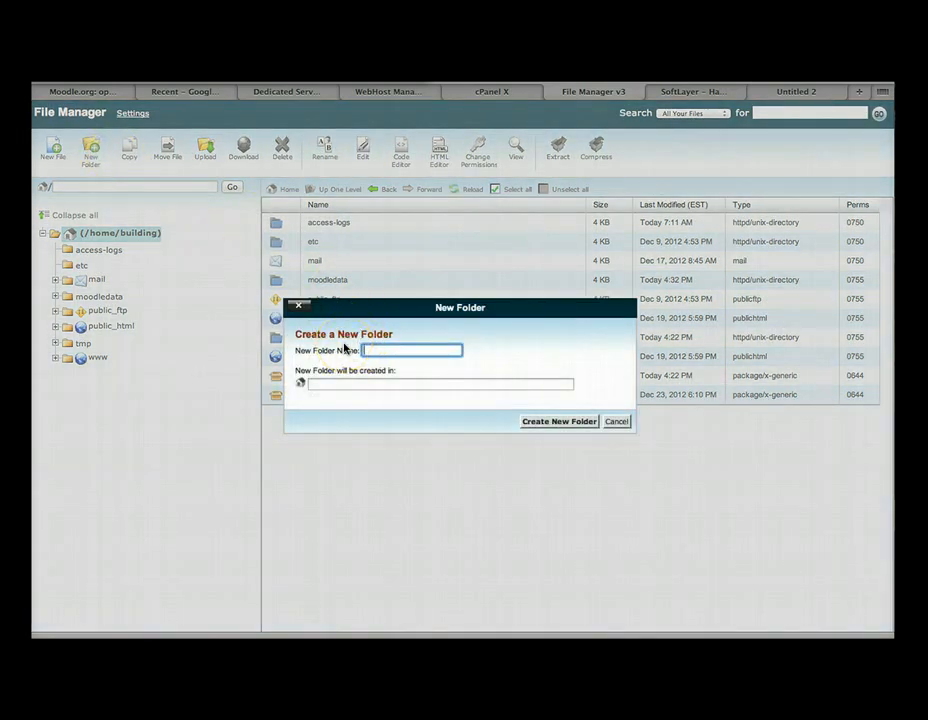
# Try creating a moodledata folder and dismiss the 'File exists' error.
pyautogui.write('moodledata')
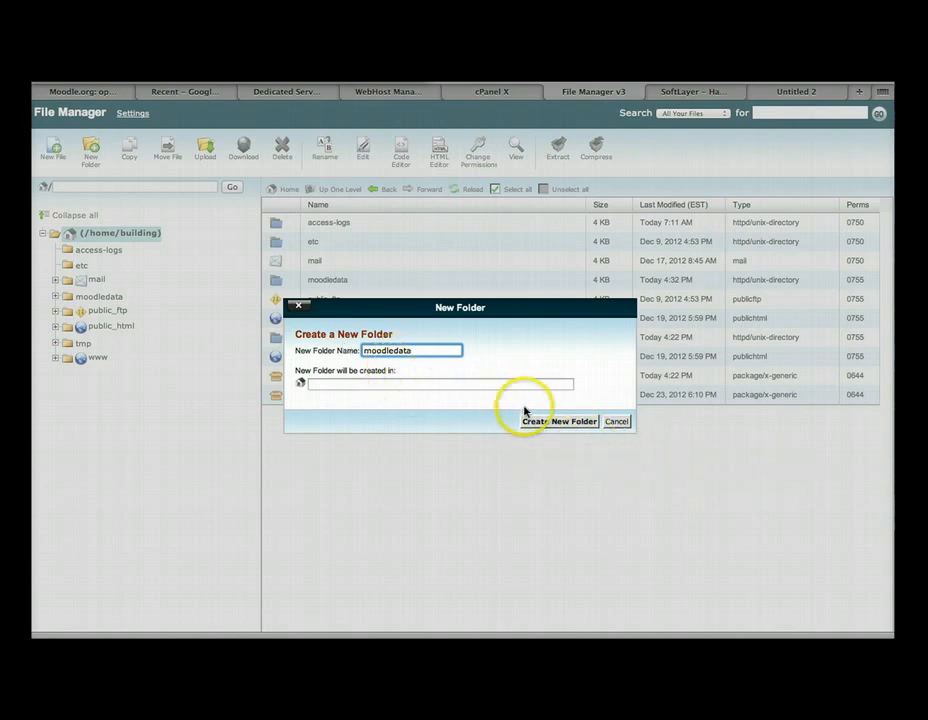
pyautogui.click(554, 422)
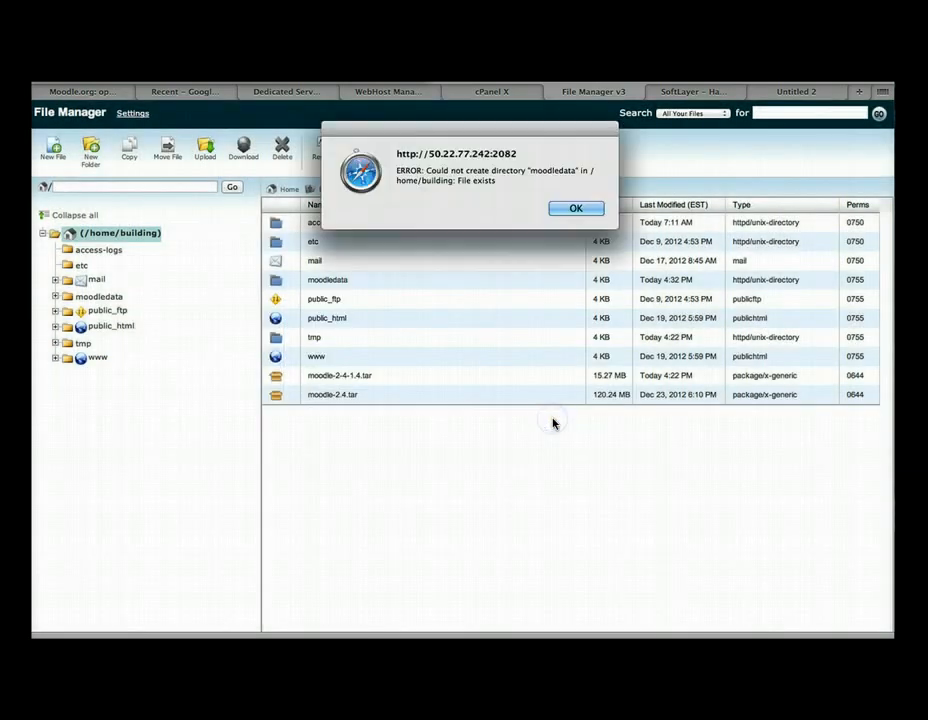
pyautogui.click(571, 209)
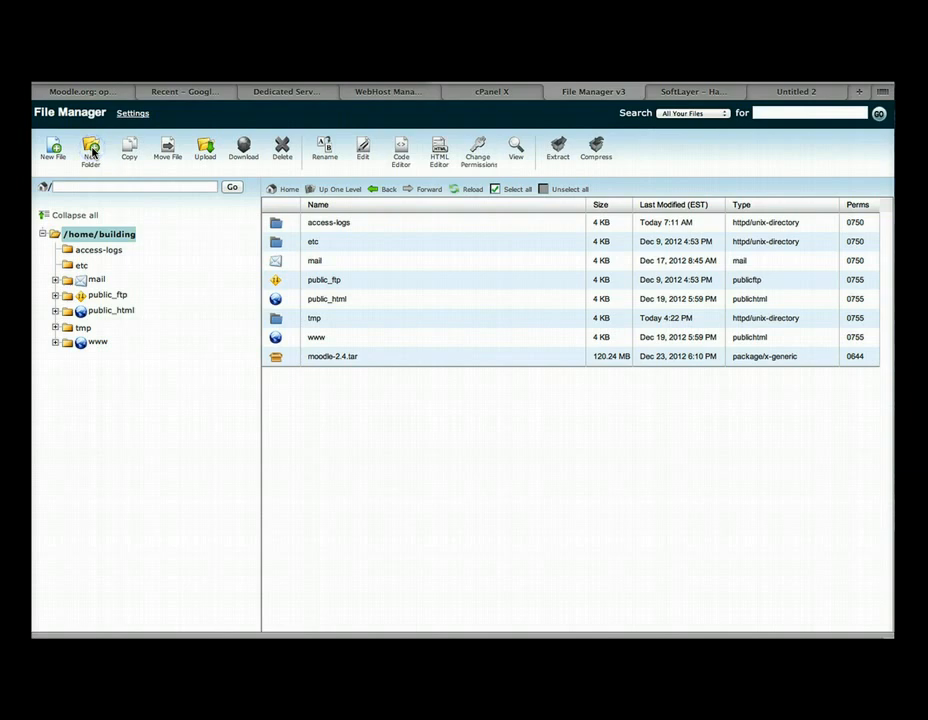
# Create a new folder named moodledata in /home/building.
pyautogui.click(91, 150)
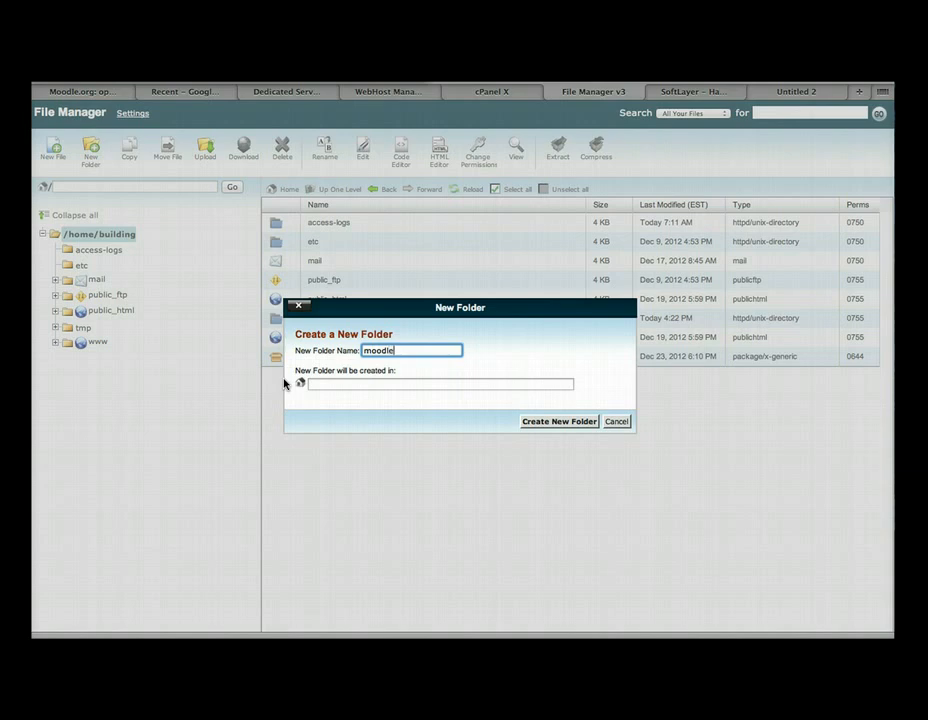
pyautogui.click(558, 421)
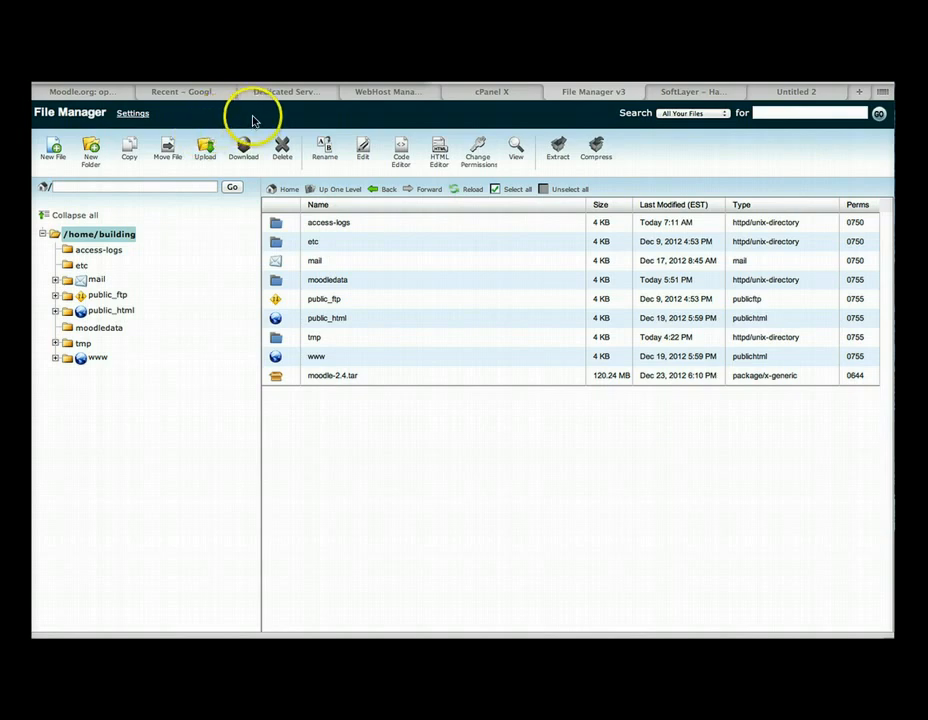
pyautogui.click(203, 188)
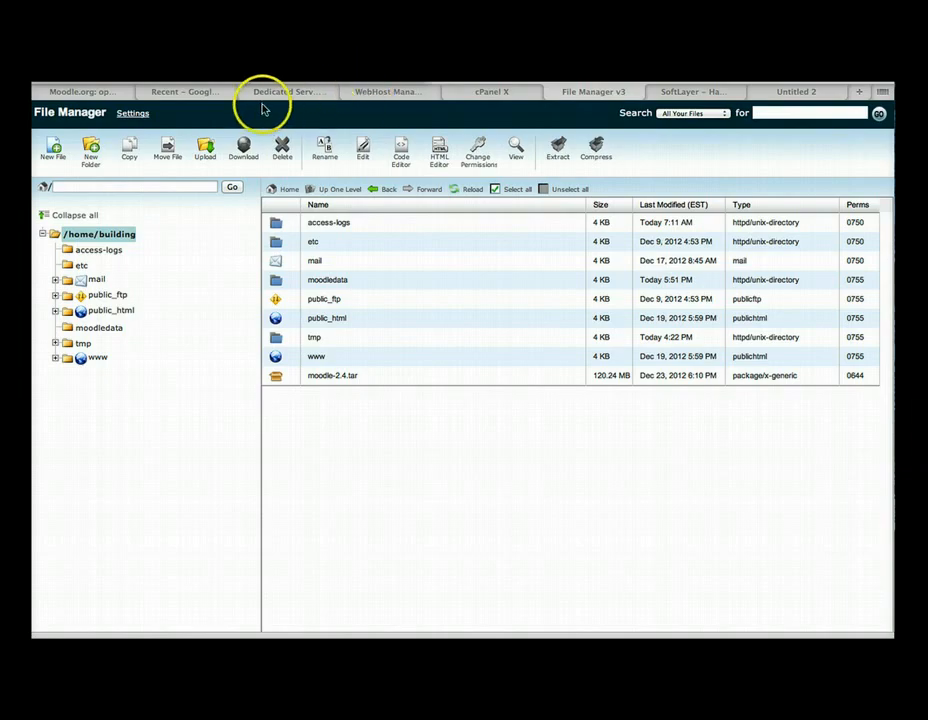
# Switch to Moodle.org and go from Downloads to the Moodle standard packages list.
pyautogui.click(95, 97)
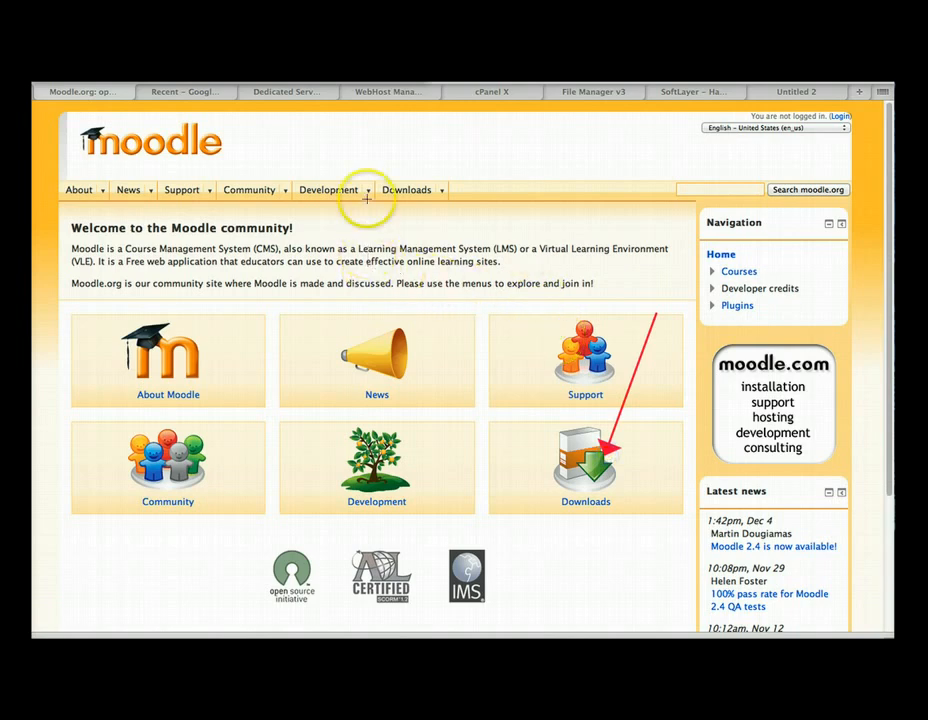
pyautogui.click(580, 480)
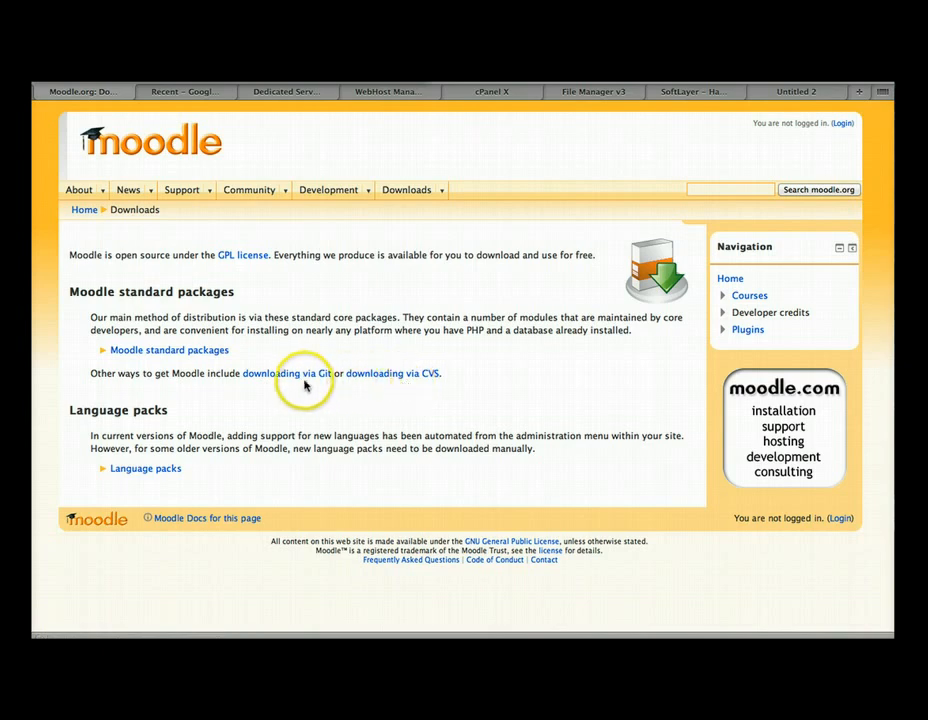
pyautogui.click(176, 350)
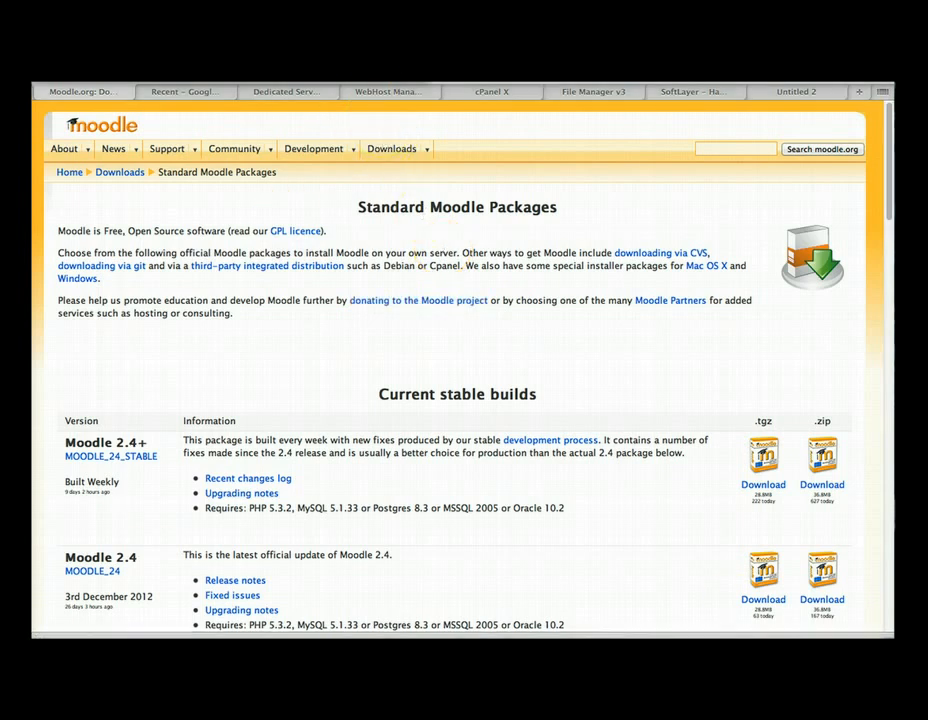
# Download the Moodle 2.4 .tgz package from the standard packages page.
pyautogui.moveTo(156, 483); pyautogui.dragTo(142, 530)
pyautogui.moveTo(760, 350); pyautogui.dragTo(762, 410)
pyautogui.moveTo(819, 357); pyautogui.dragTo(821, 419)
pyautogui.moveTo(640, 585); pyautogui.dragTo(726, 584)
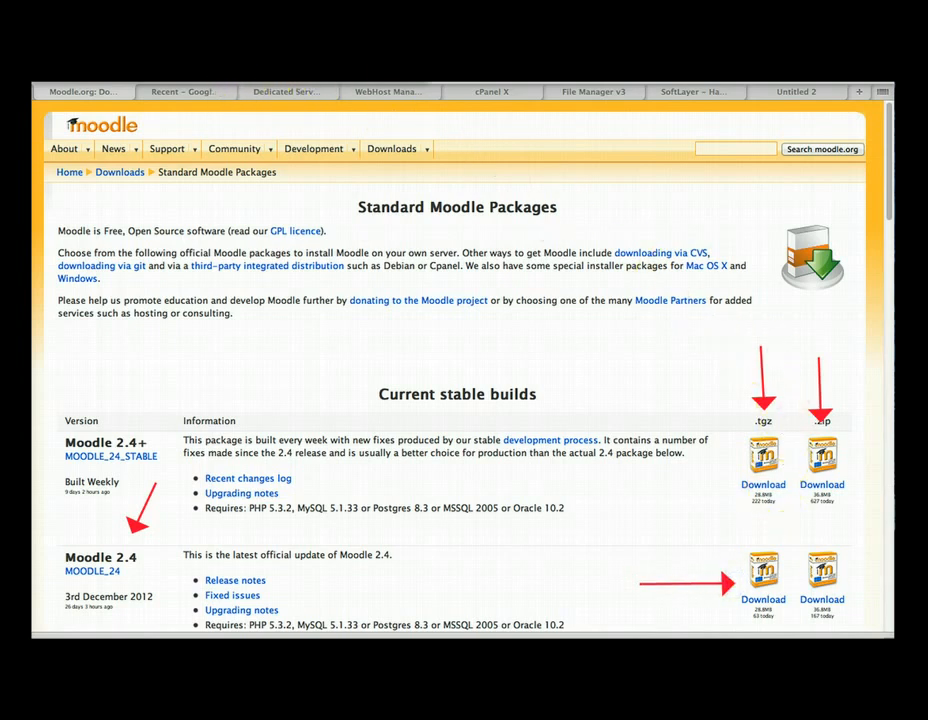
pyautogui.press('Escape')
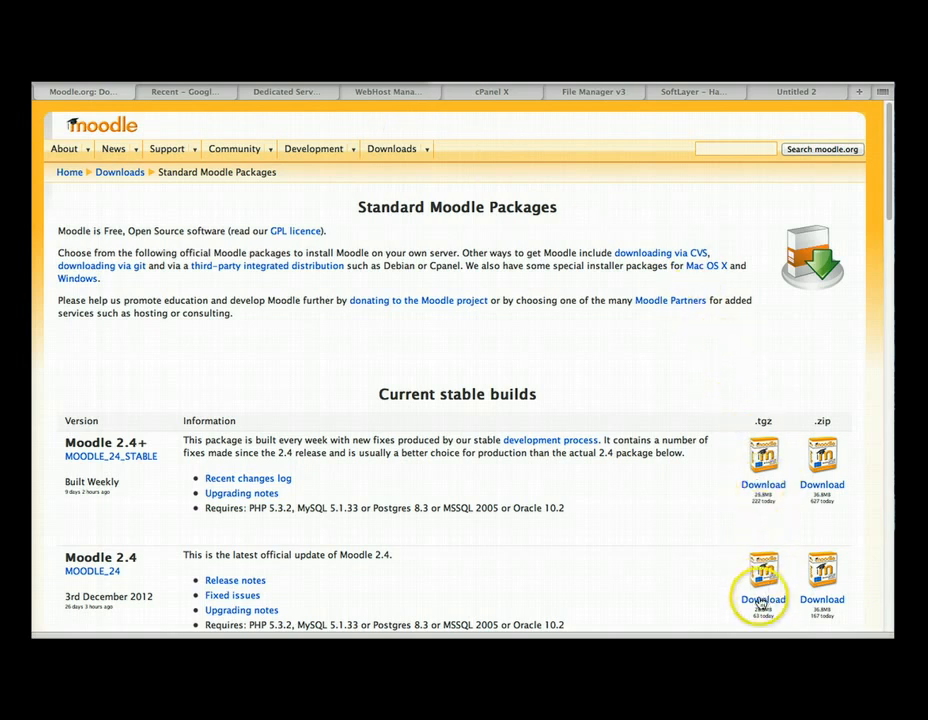
pyautogui.click(760, 601)
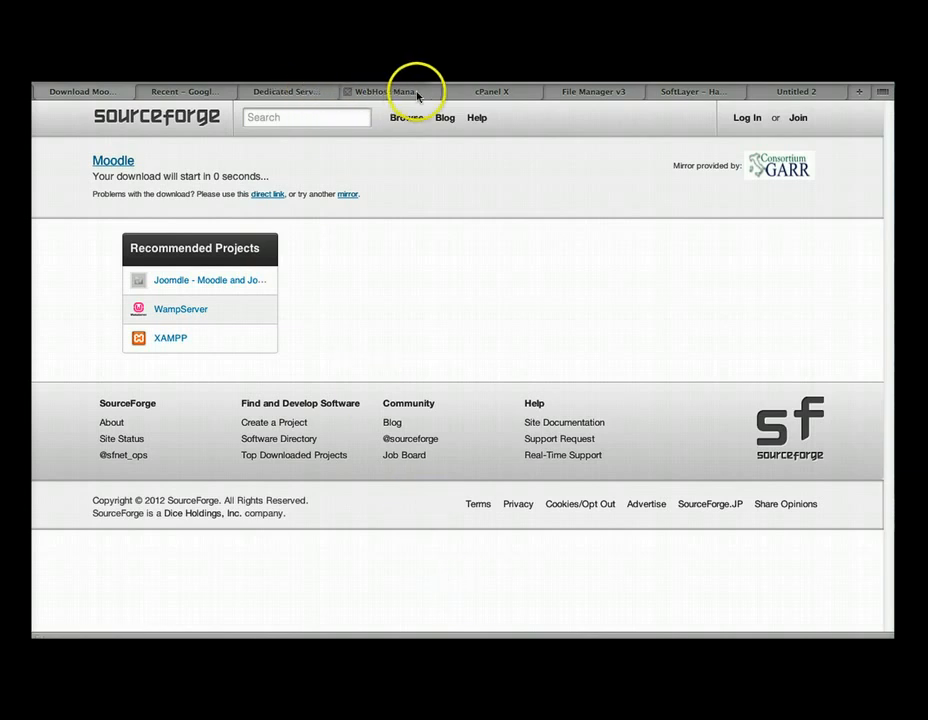
# Return to File Manager v3 and open the Upload page for /home/building.
pyautogui.click(589, 92)
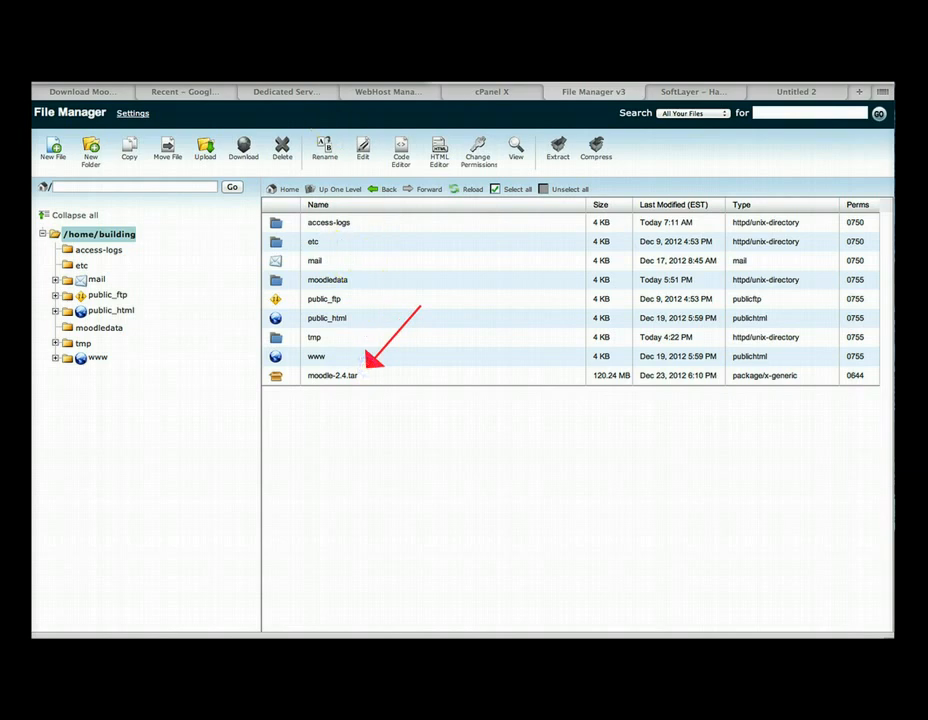
pyautogui.click(205, 158)
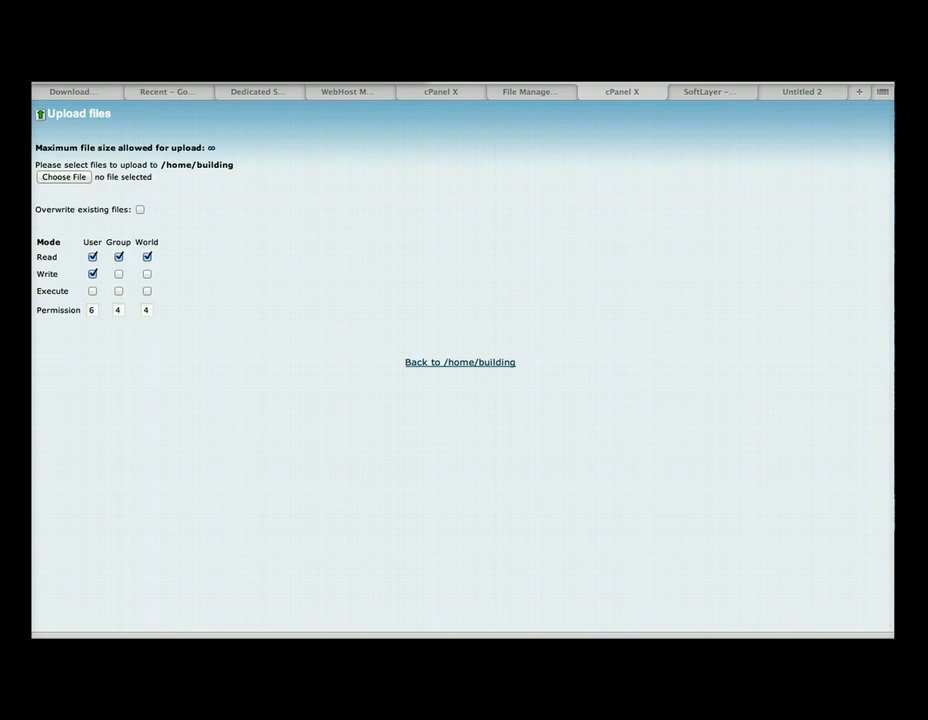
# Open the upload file picker and browse Downloads in Cover Flow past the older Moodle tar archives.
pyautogui.click(60, 177)
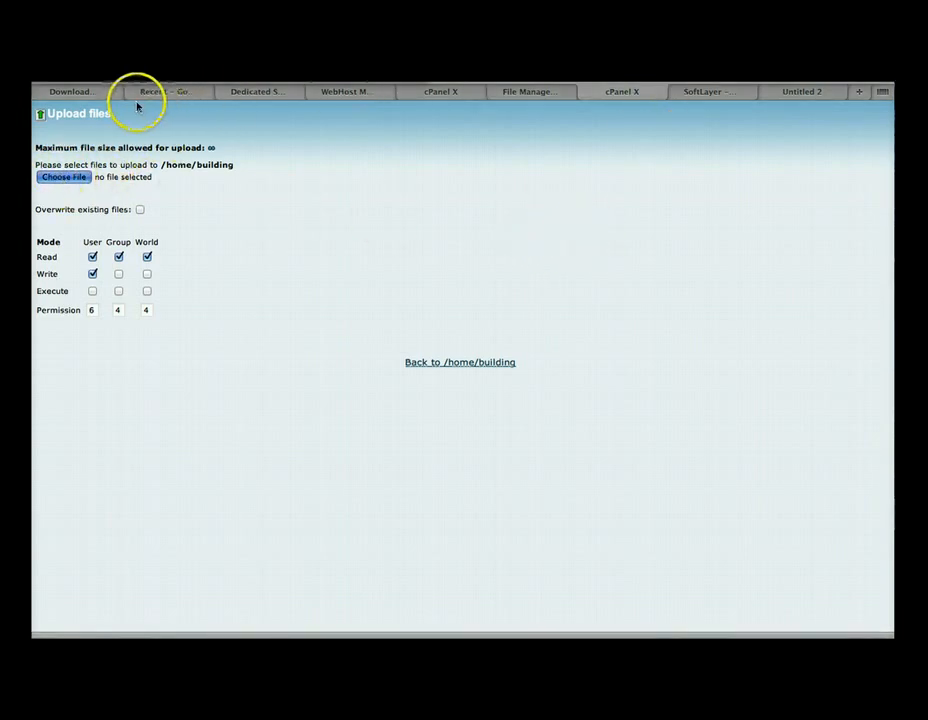
pyautogui.click(62, 174)
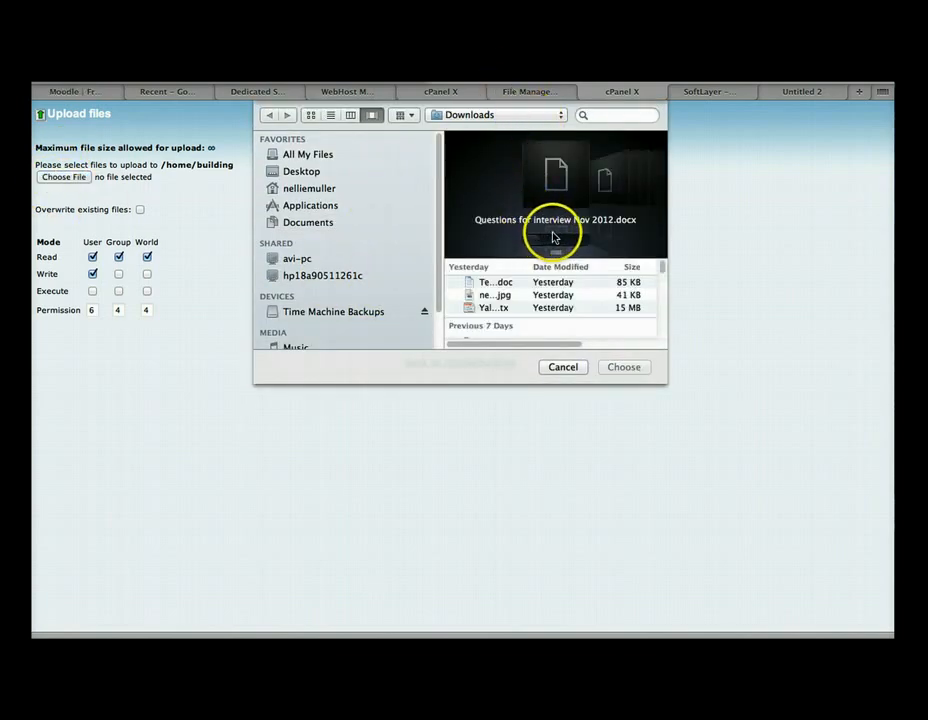
pyautogui.click(629, 187)
pyautogui.click(629, 187)
pyautogui.click(629, 187)
pyautogui.click(630, 187)
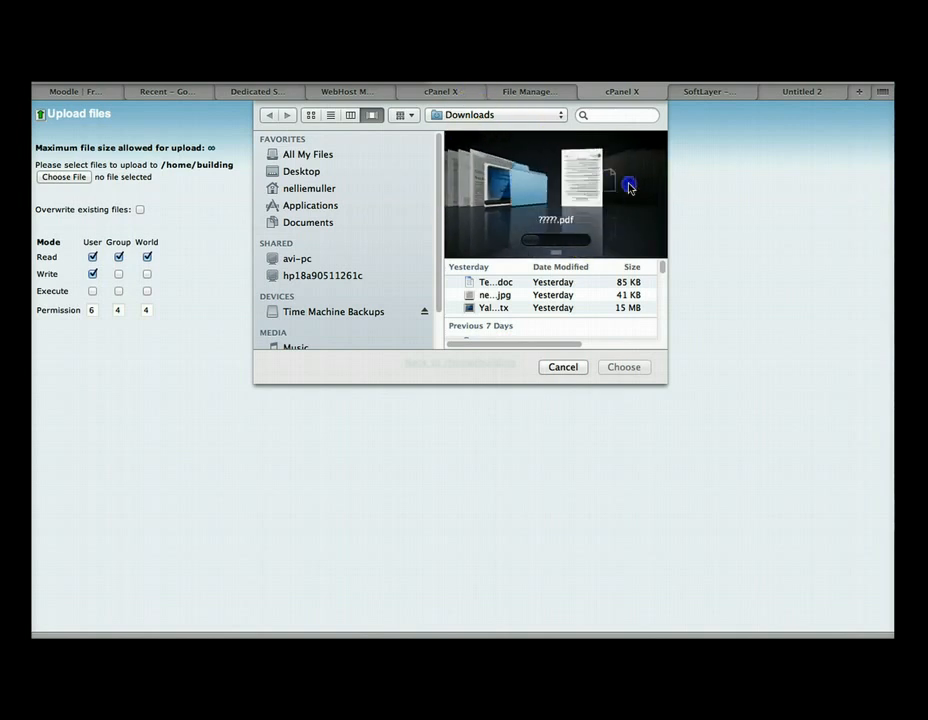
pyautogui.click(631, 187)
pyautogui.click(631, 187)
pyautogui.click(608, 187)
pyautogui.click(609, 187)
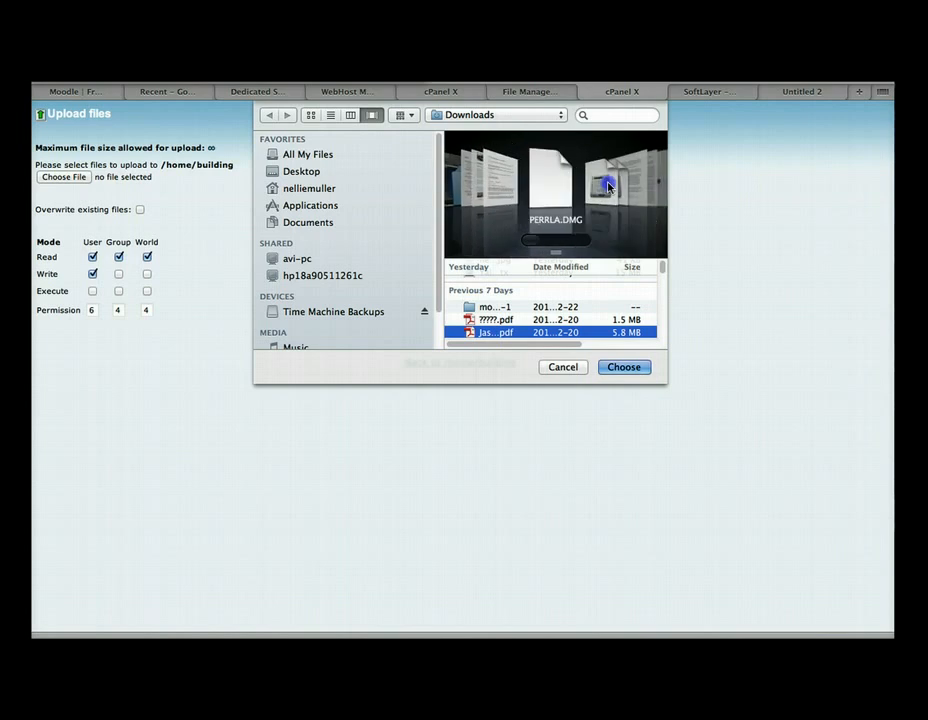
pyautogui.click(609, 187)
pyautogui.click(609, 187)
pyautogui.click(609, 187)
pyautogui.click(609, 187)
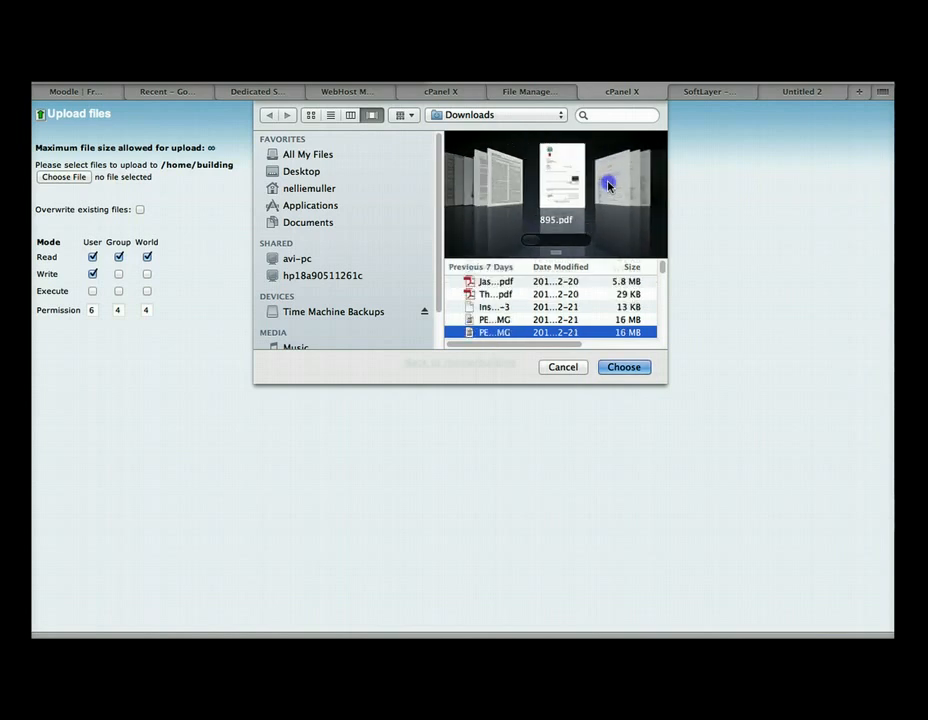
pyautogui.click(609, 187)
pyautogui.click(612, 187)
pyautogui.click(615, 187)
pyautogui.click(615, 187)
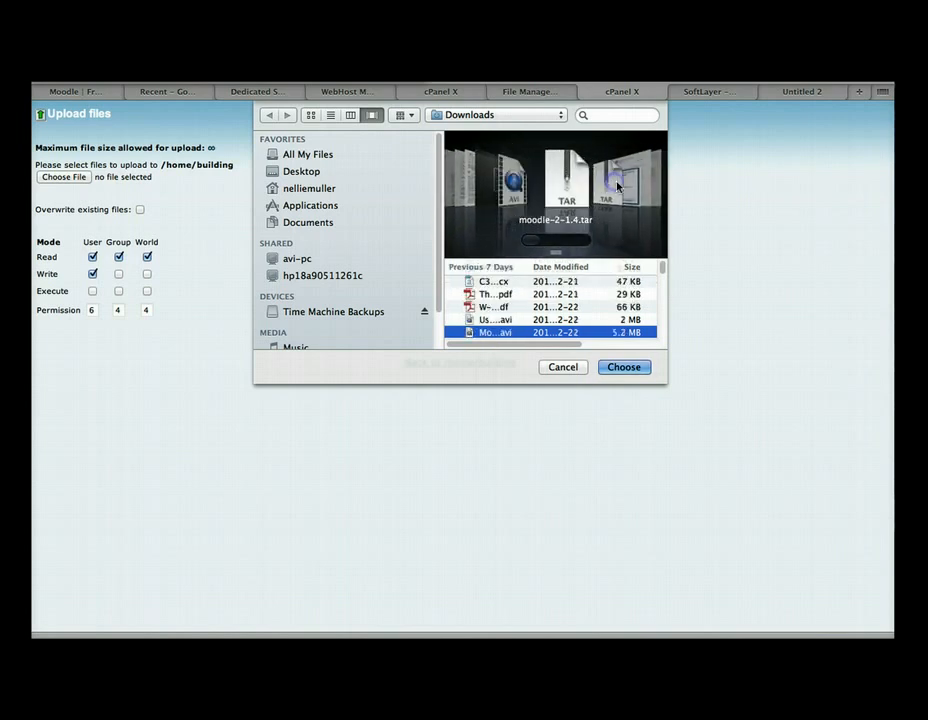
pyautogui.click(615, 187)
pyautogui.click(508, 187)
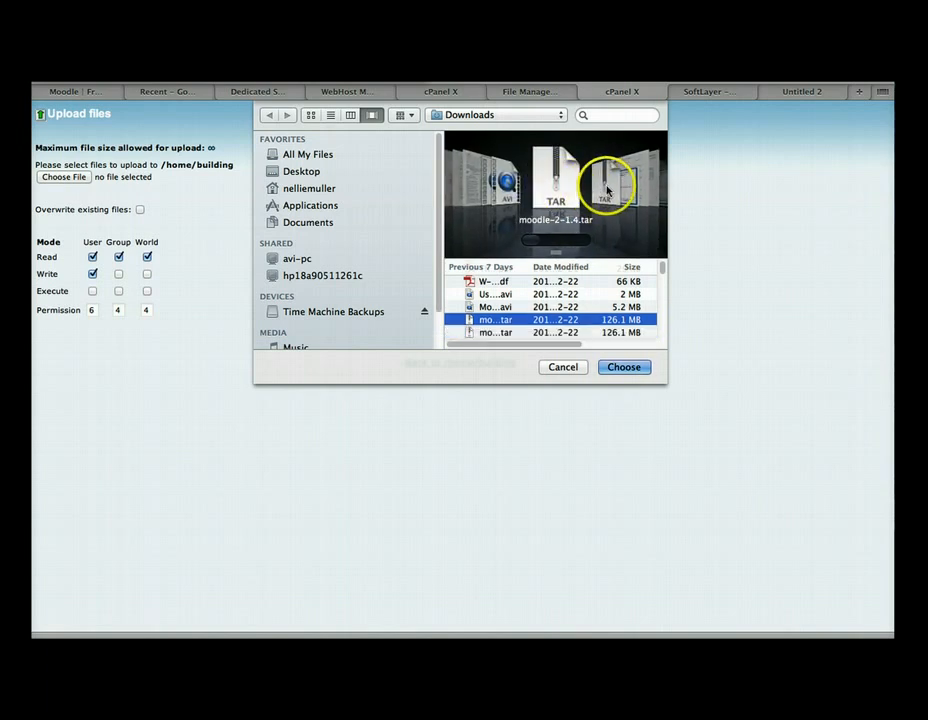
pyautogui.click(614, 188)
pyautogui.click(617, 188)
pyautogui.click(620, 188)
pyautogui.click(622, 188)
pyautogui.click(622, 188)
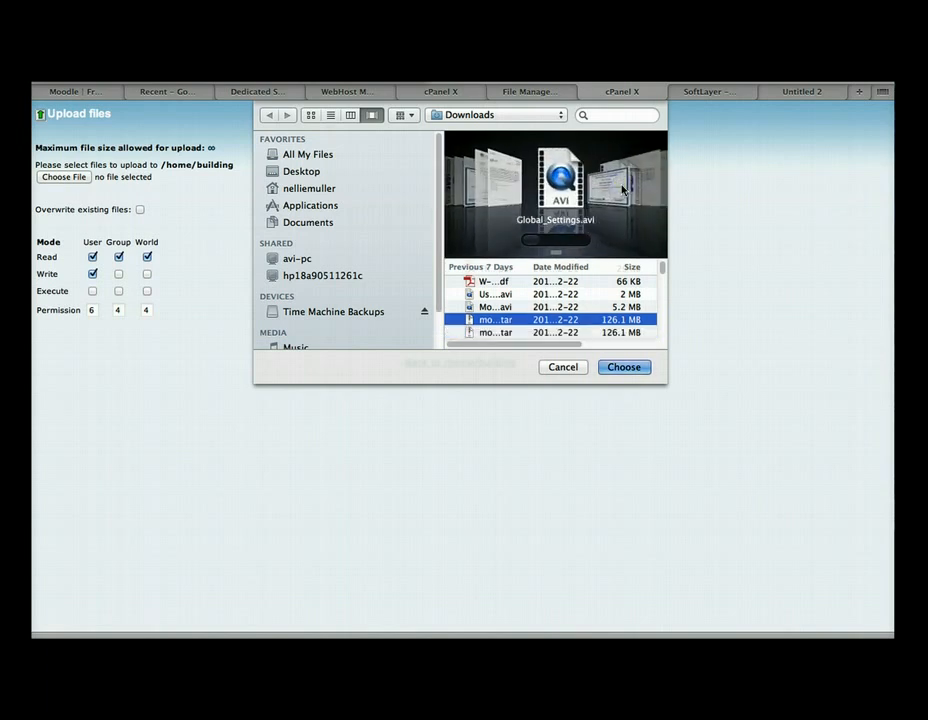
pyautogui.click(622, 188)
pyautogui.click(622, 188)
pyautogui.click(622, 188)
pyautogui.click(622, 188)
pyautogui.click(622, 188)
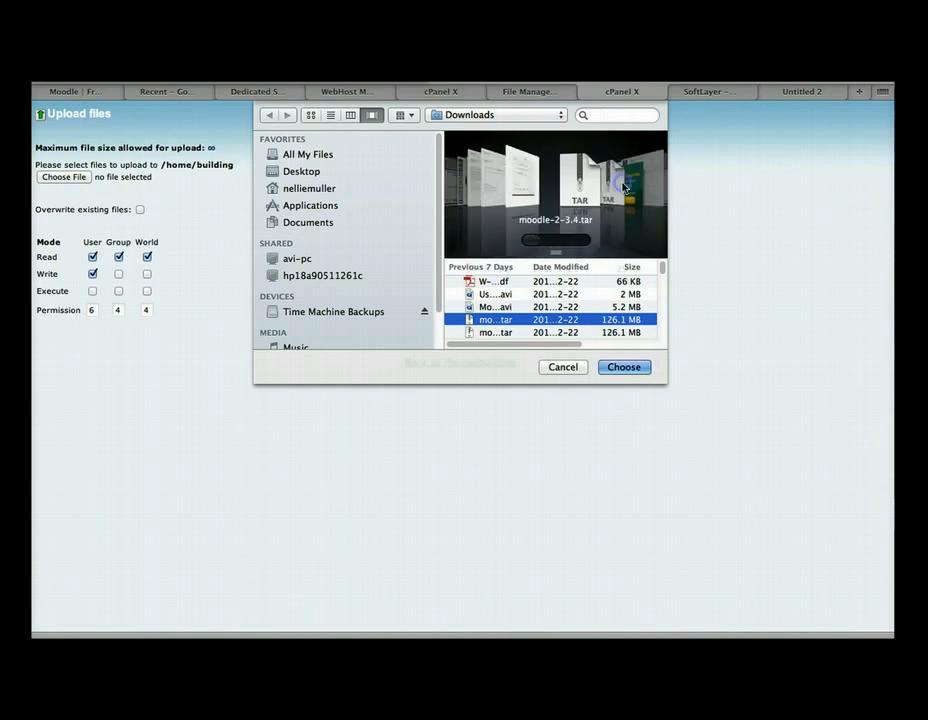
pyautogui.click(622, 188)
pyautogui.click(539, 183)
pyautogui.click(512, 186)
pyautogui.click(622, 188)
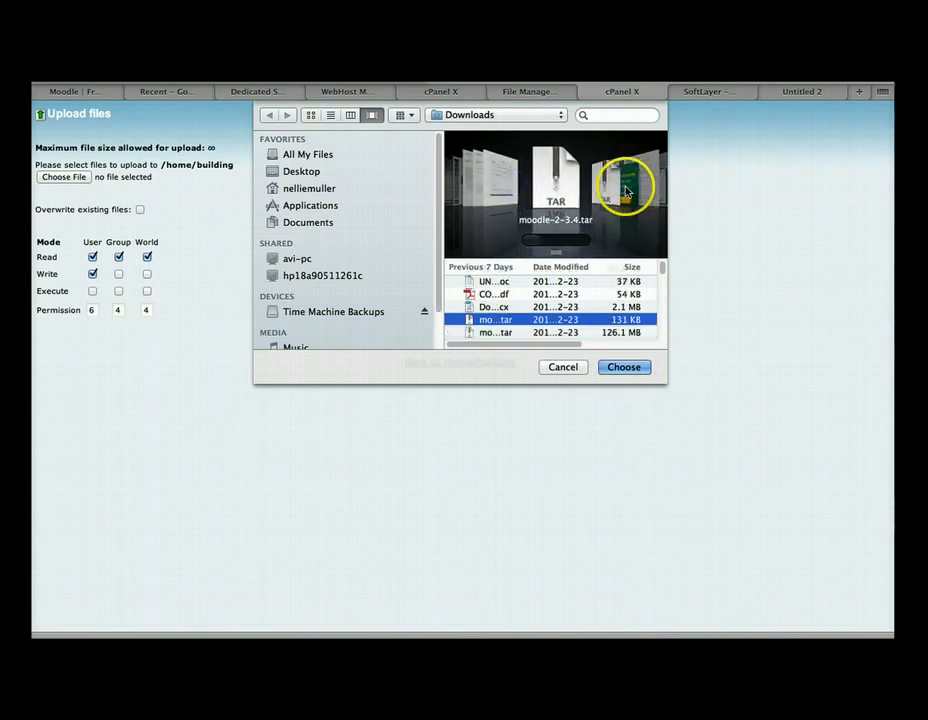
pyautogui.click(622, 188)
pyautogui.click(622, 188)
pyautogui.click(622, 188)
pyautogui.click(622, 188)
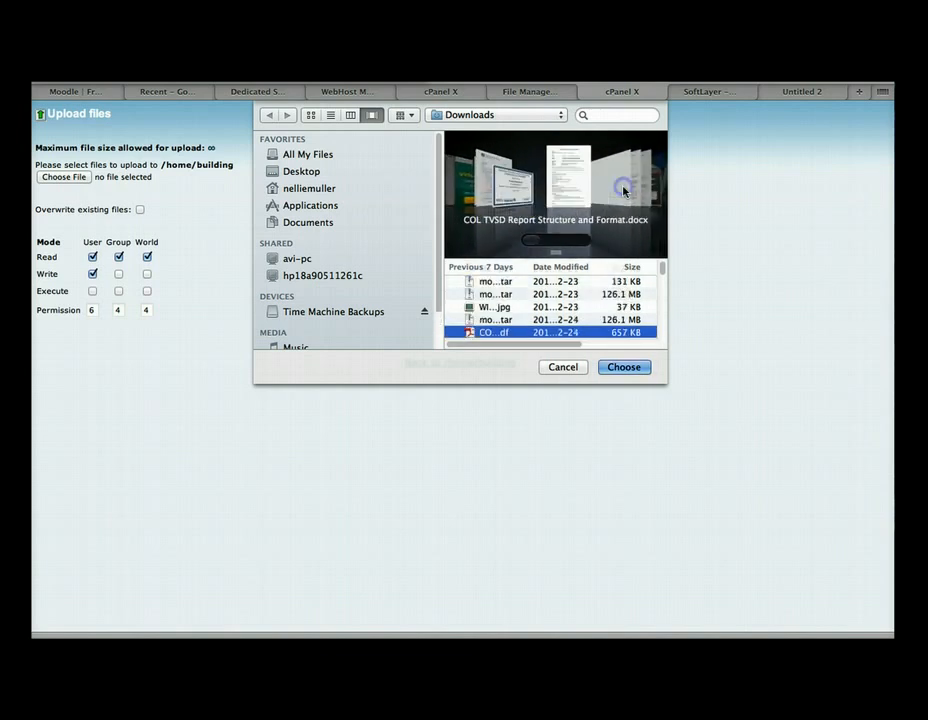
pyautogui.click(622, 188)
pyautogui.click(622, 188)
pyautogui.click(622, 188)
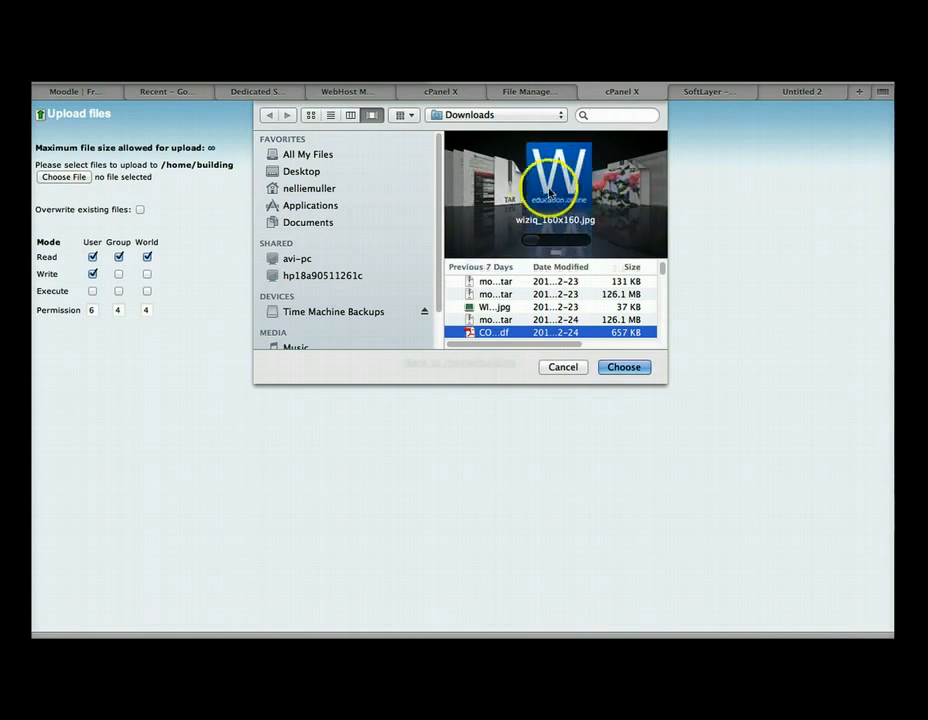
# Select moodle-2-4-1.4.tar and confirm it as the file to upload.
pyautogui.click(519, 190)
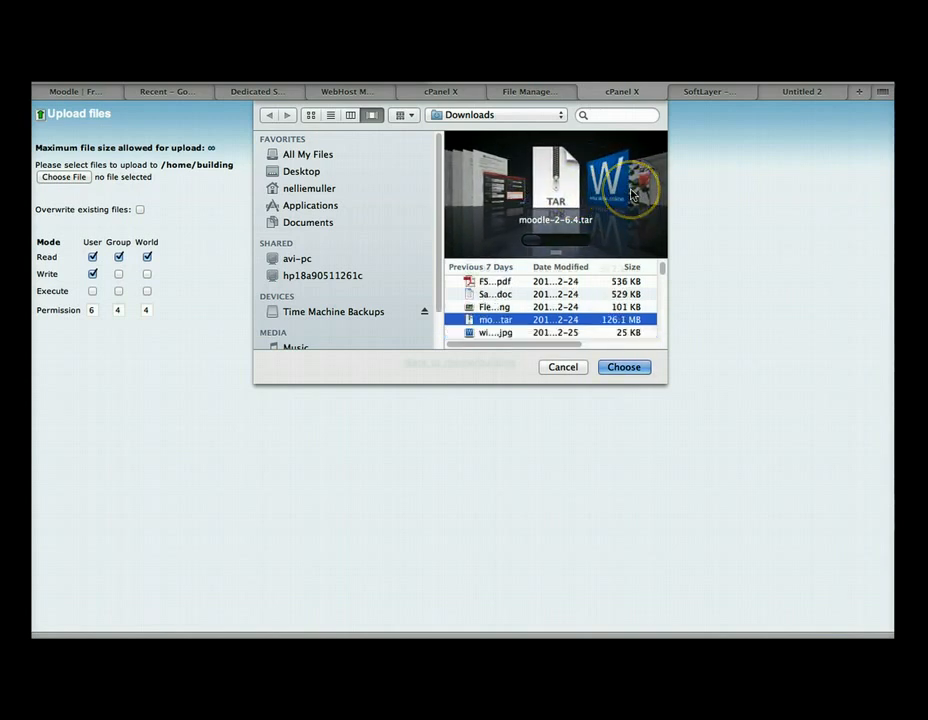
pyautogui.click(632, 191)
pyautogui.click(631, 189)
pyautogui.click(633, 190)
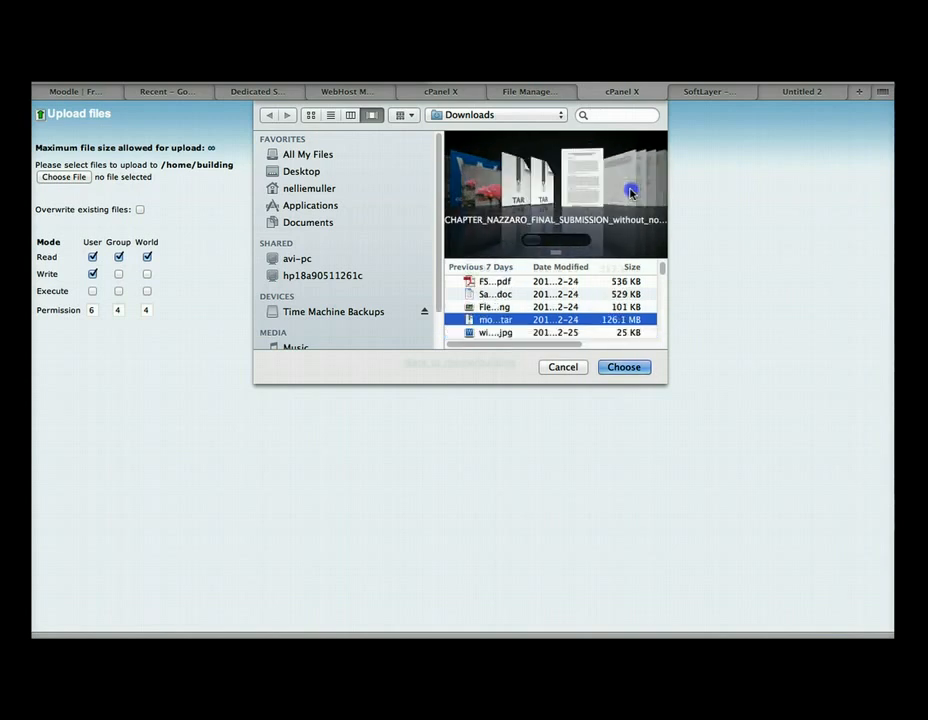
pyautogui.click(506, 190)
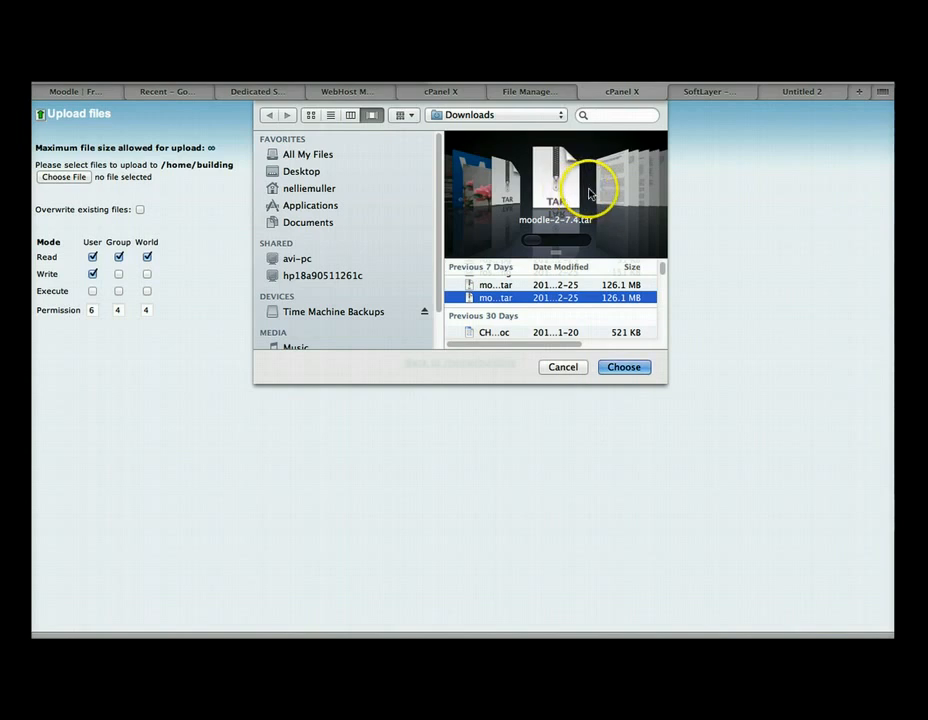
pyautogui.click(506, 190)
pyautogui.click(566, 186)
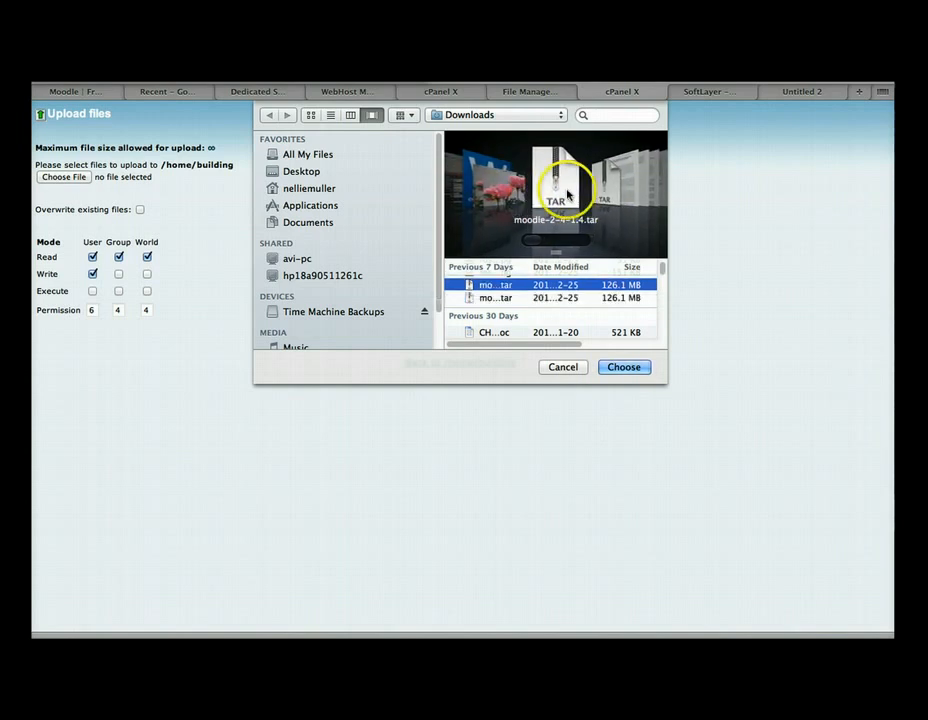
pyautogui.click(622, 368)
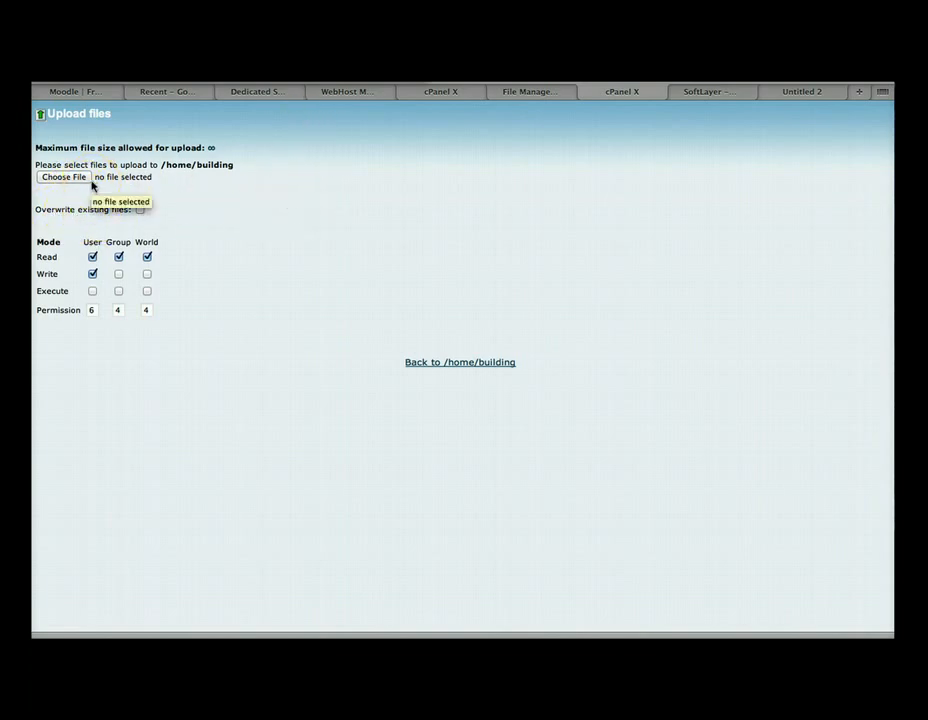
# Open the file picker and look through Downloads, the home folder, Desktop and Documents for the archive.
pyautogui.click(60, 178)
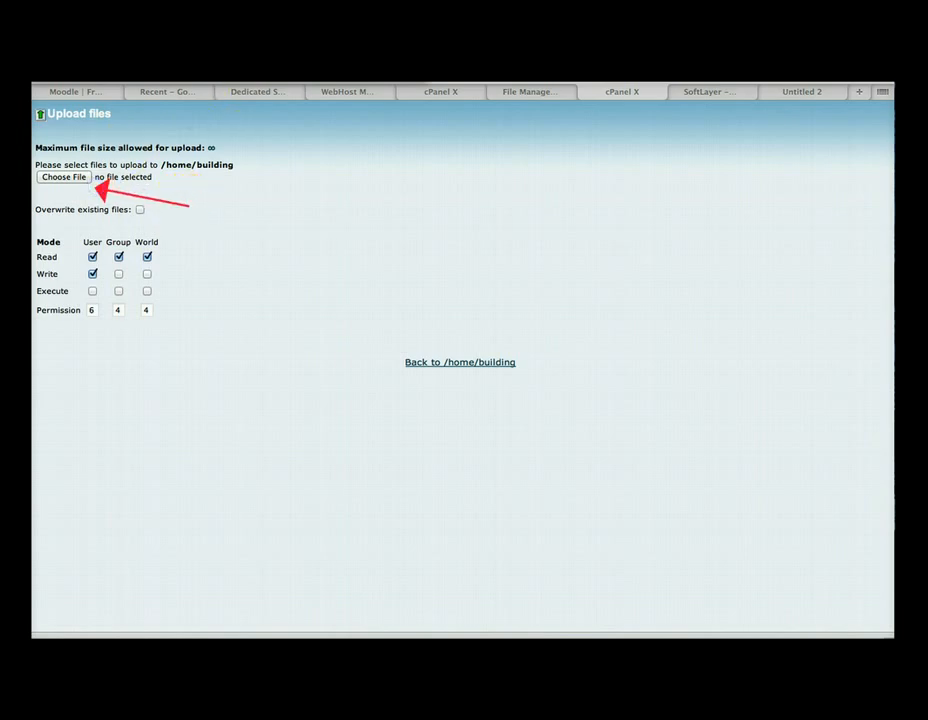
pyautogui.click(65, 177)
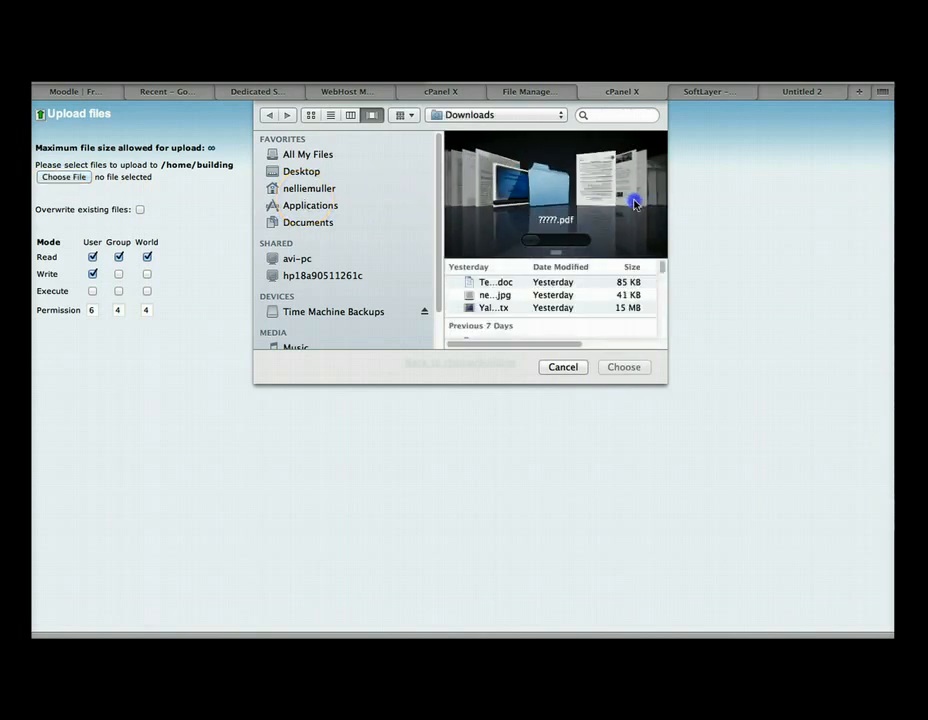
pyautogui.click(634, 204)
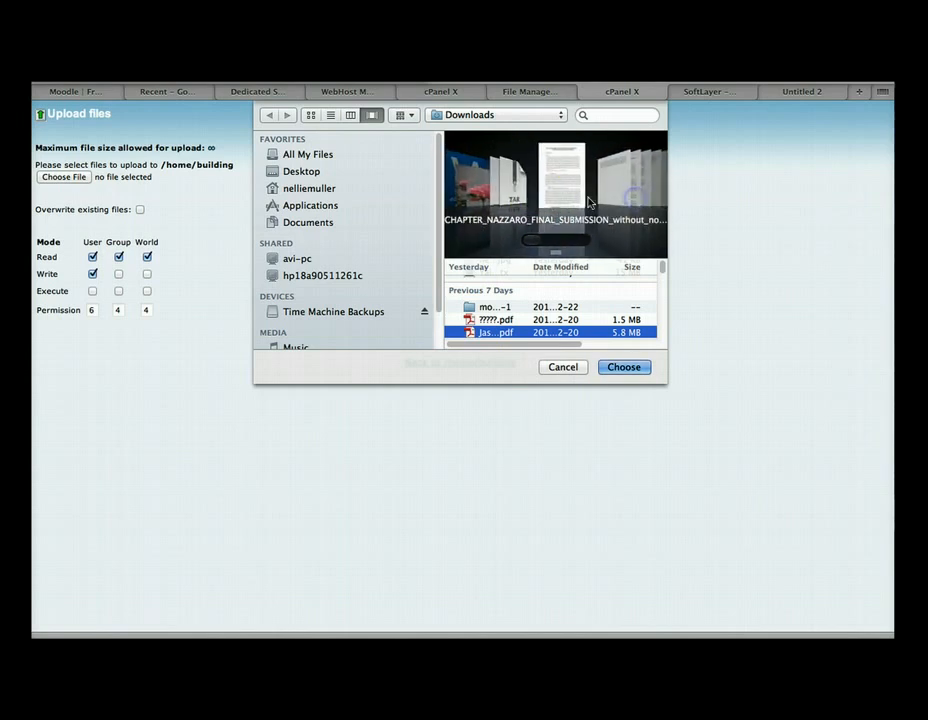
pyautogui.click(505, 196)
pyautogui.click(608, 195)
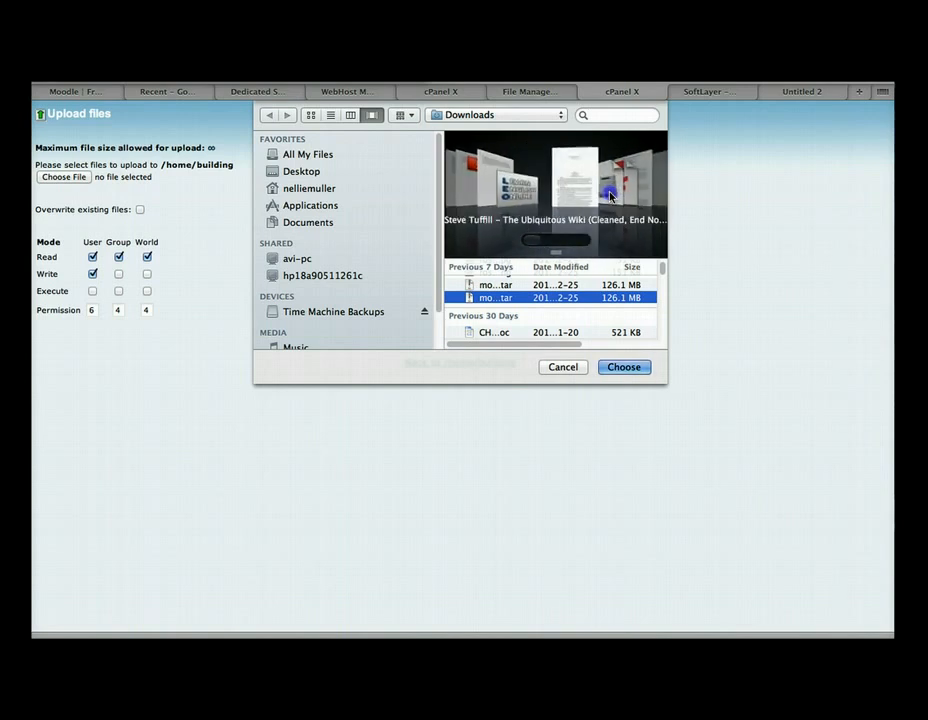
pyautogui.click(525, 197)
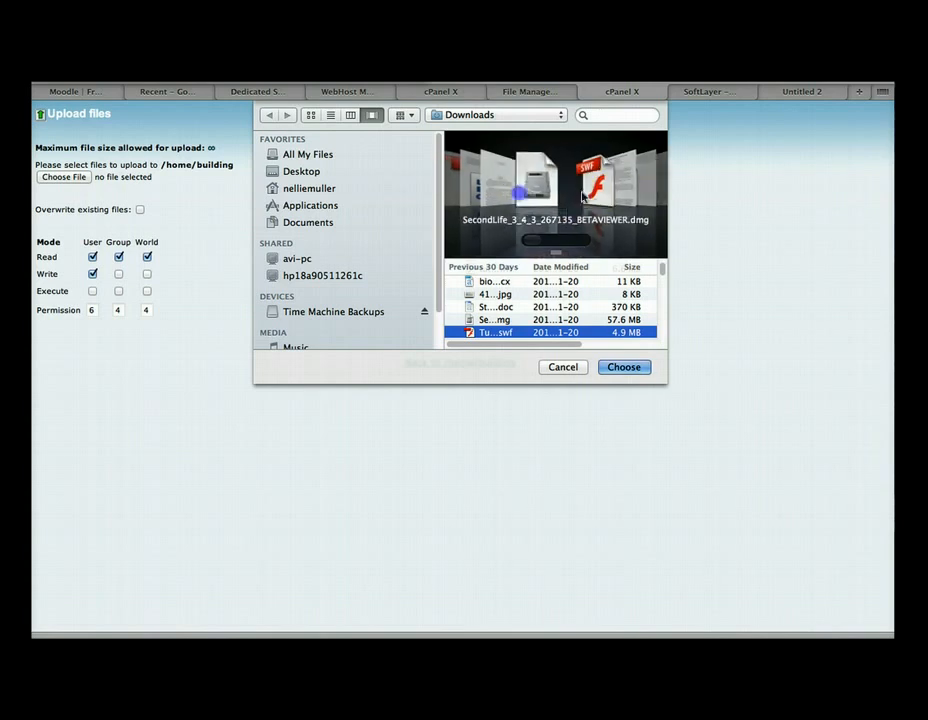
pyautogui.click(643, 195)
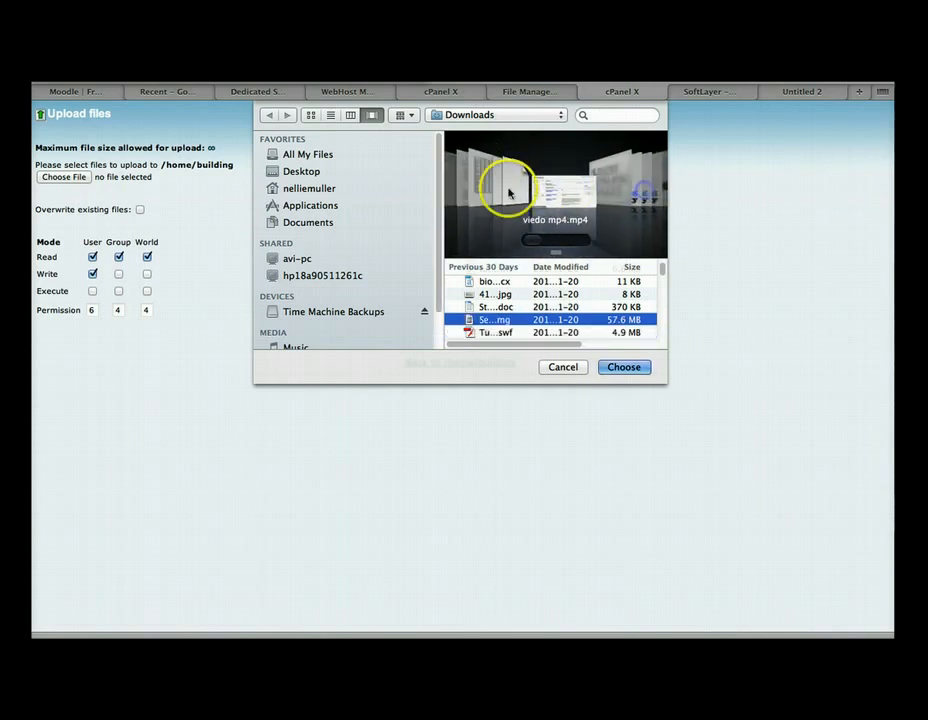
pyautogui.click(411, 189)
pyautogui.click(570, 186)
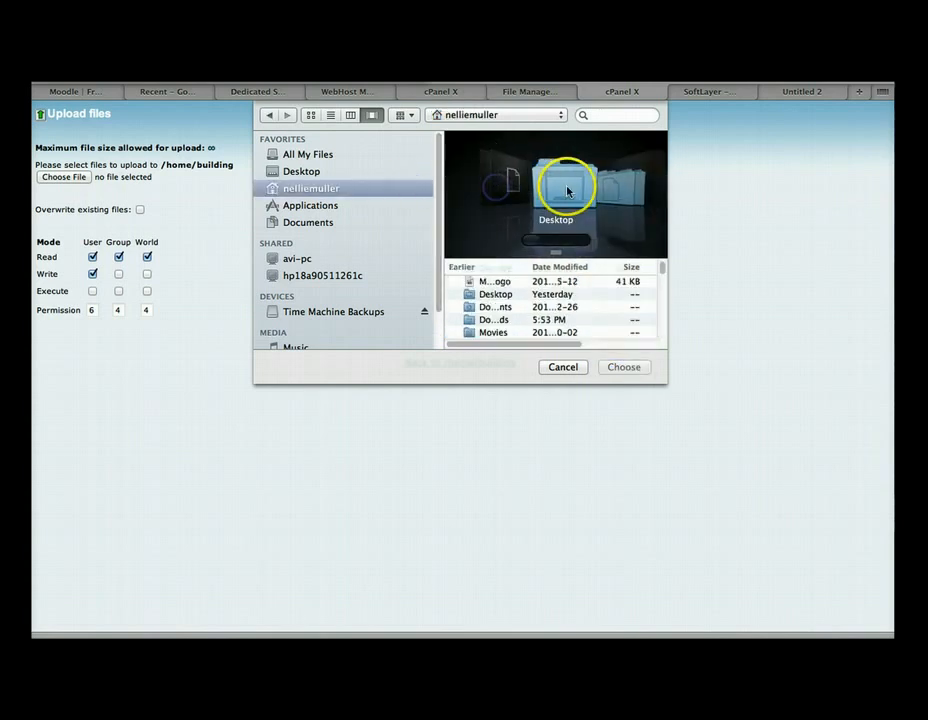
pyautogui.click(598, 192)
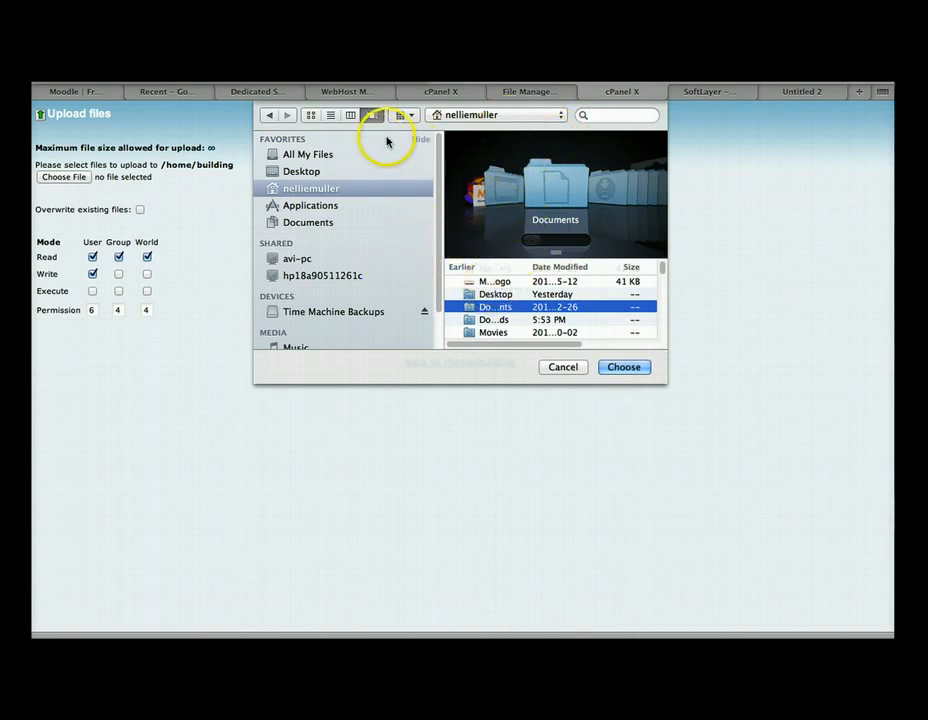
pyautogui.click(558, 118)
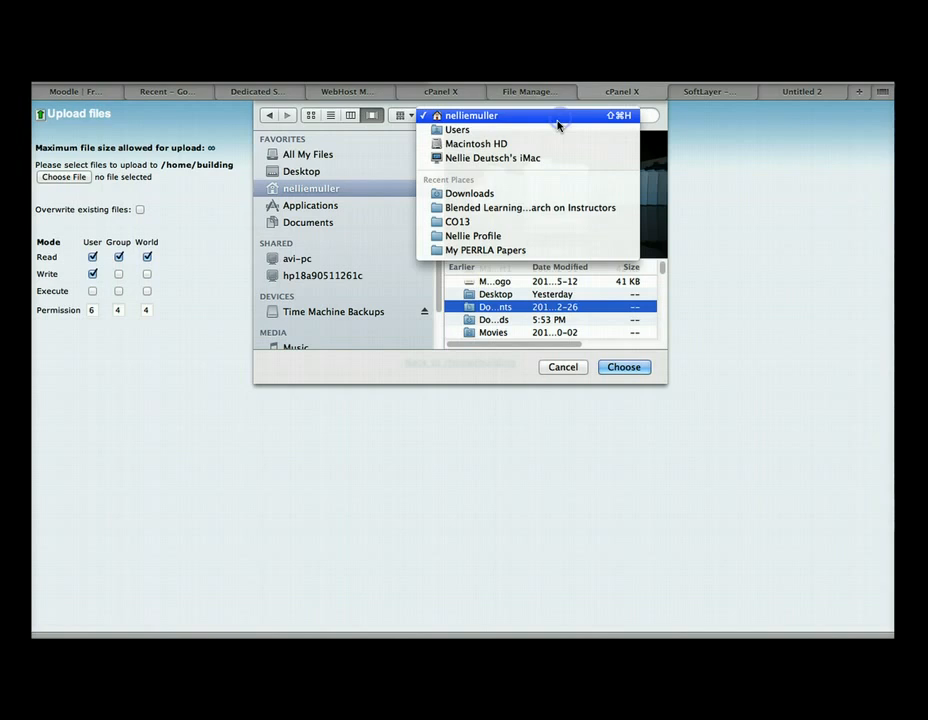
pyautogui.click(501, 195)
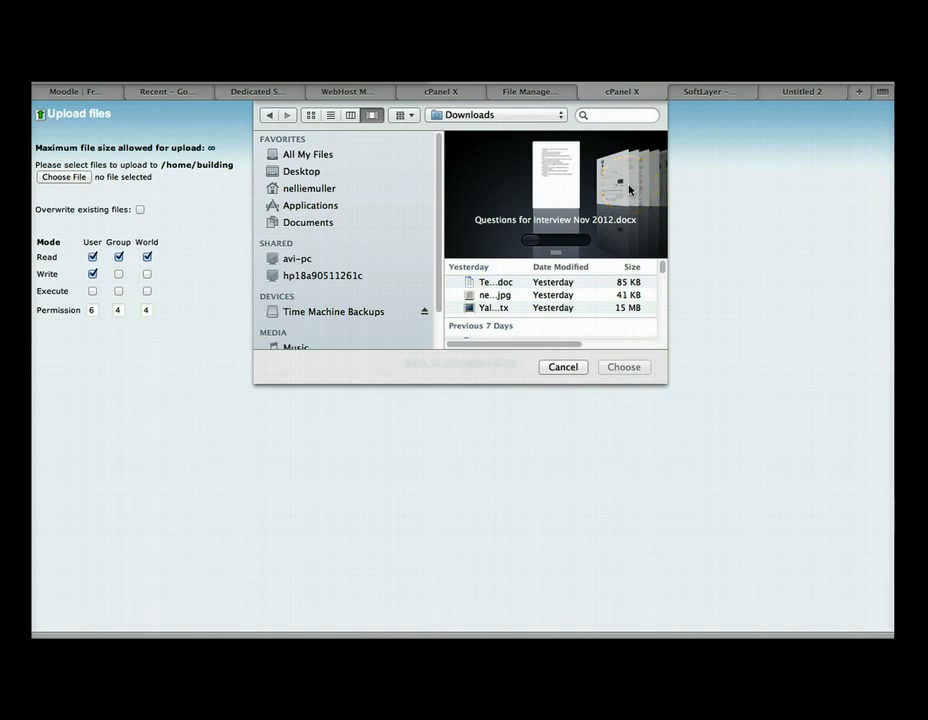
pyautogui.click(629, 188)
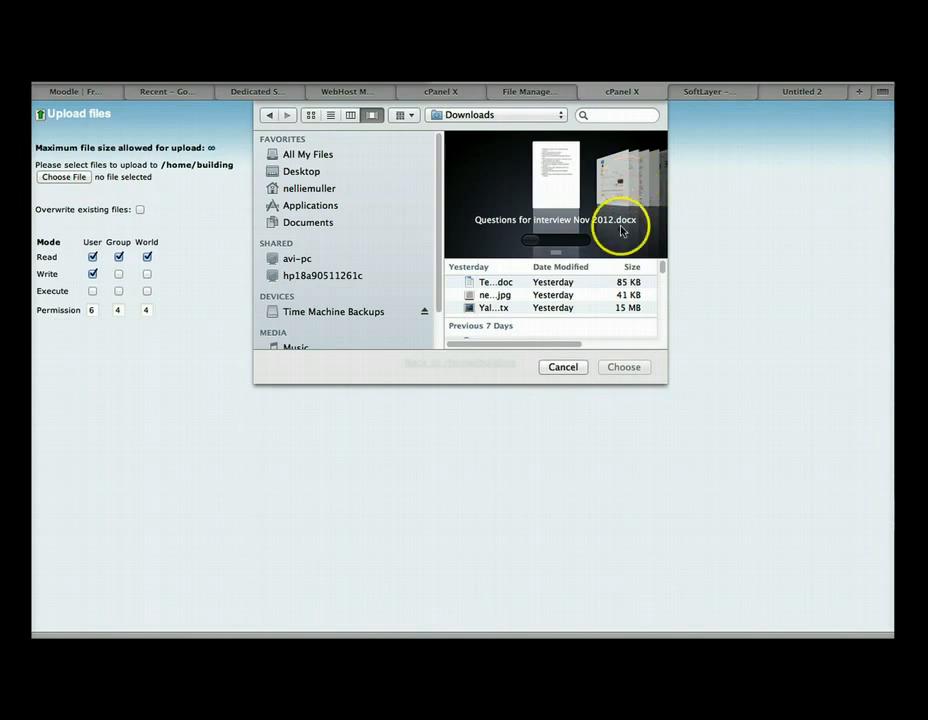
pyautogui.click(601, 171)
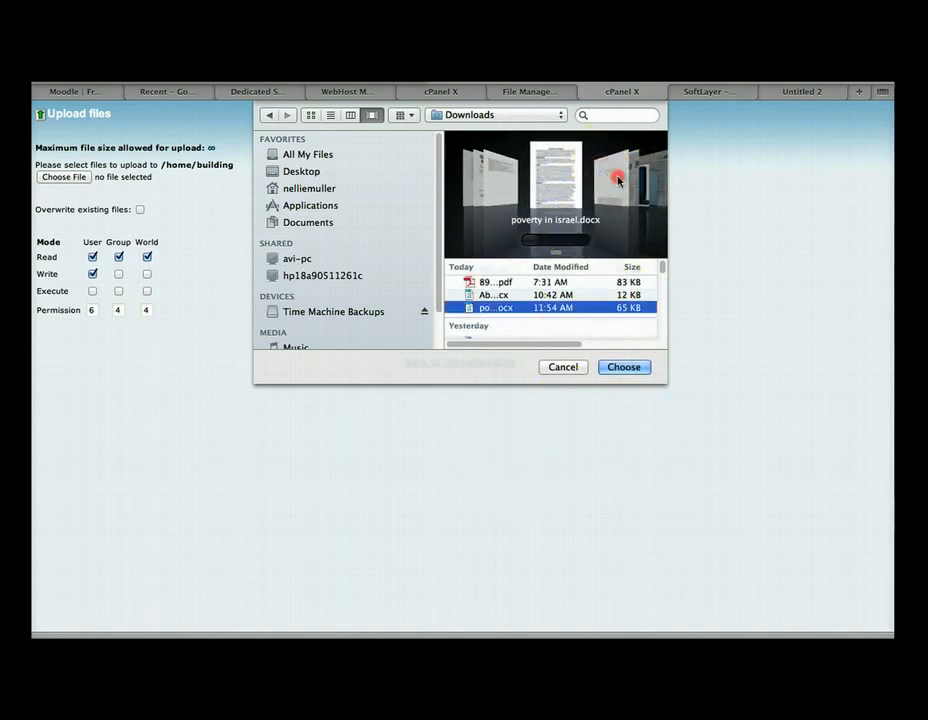
# Flip through Downloads to moodle-2-1.4.tar, select it and confirm it as the upload file.
pyautogui.rightClick(628, 293)
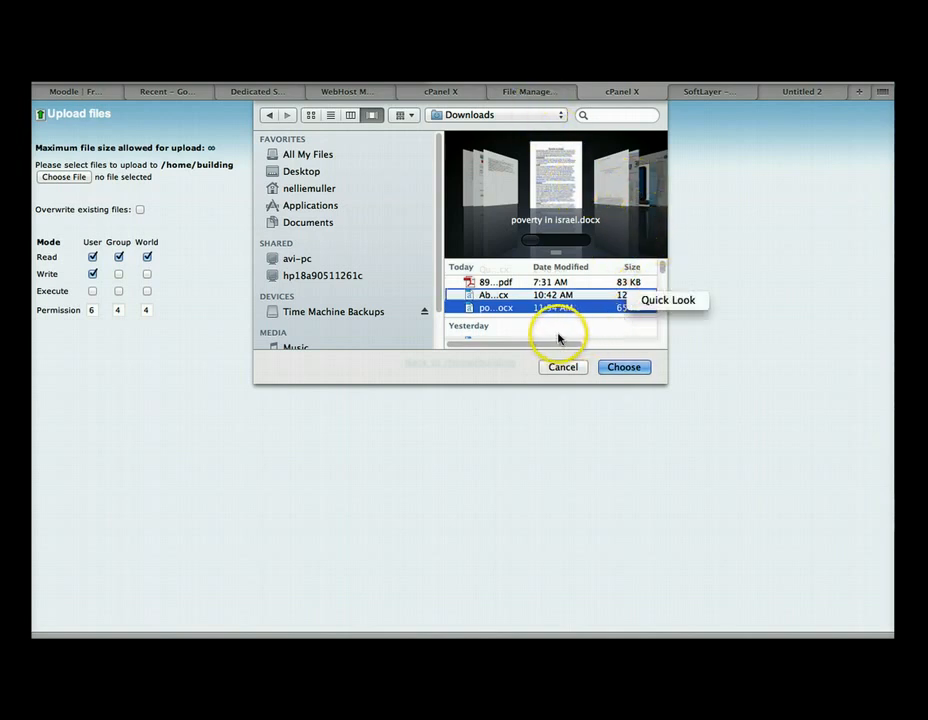
pyautogui.click(645, 188)
pyautogui.click(637, 190)
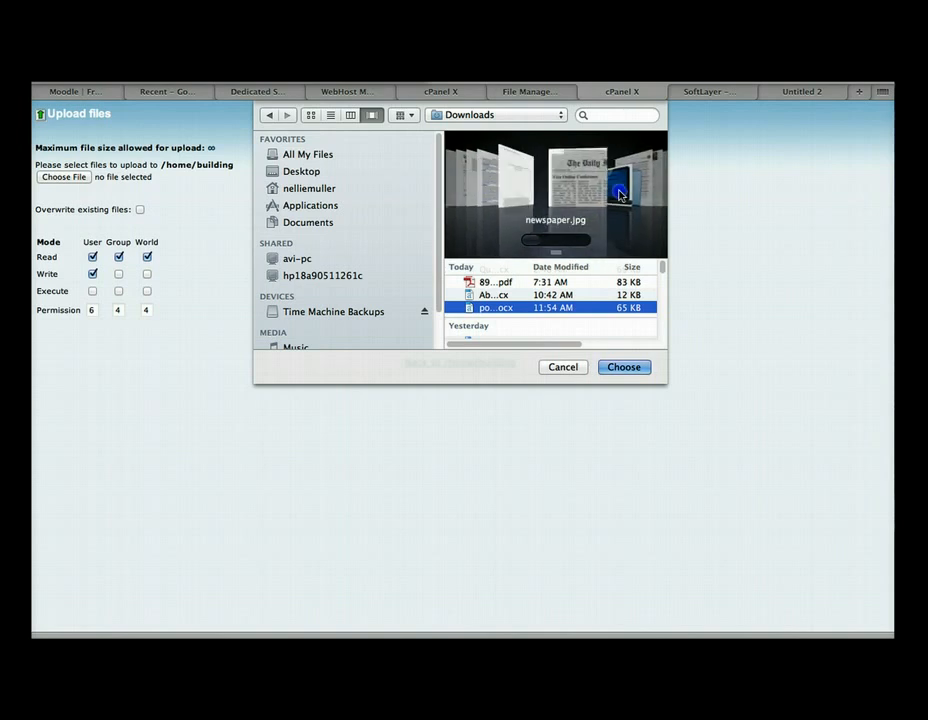
pyautogui.click(620, 194)
pyautogui.click(620, 194)
pyautogui.click(618, 194)
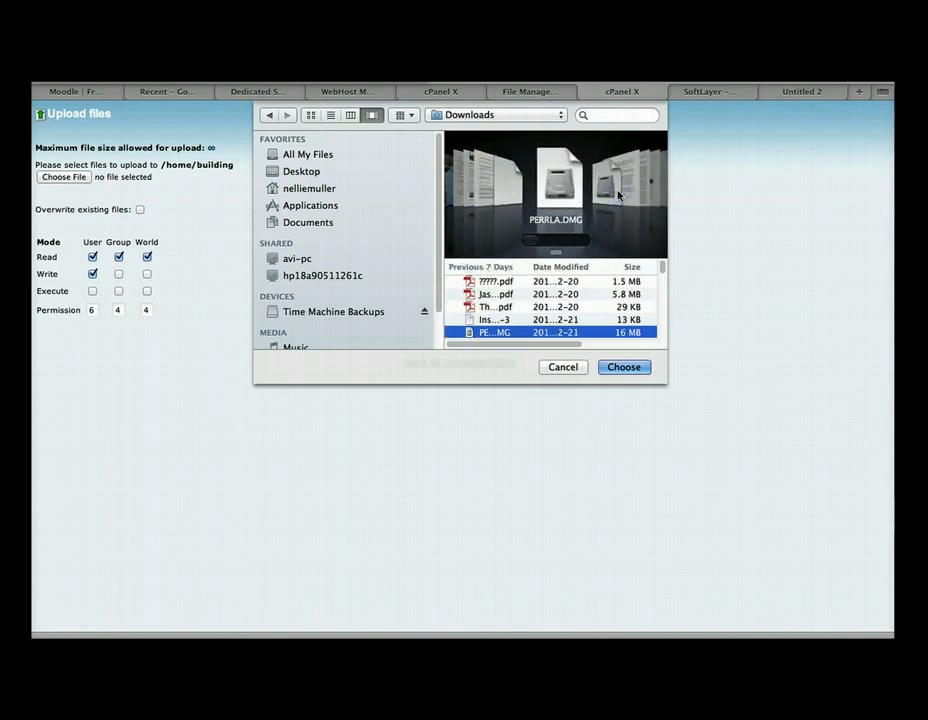
pyautogui.click(618, 194)
pyautogui.click(618, 194)
pyautogui.click(618, 194)
pyautogui.click(618, 194)
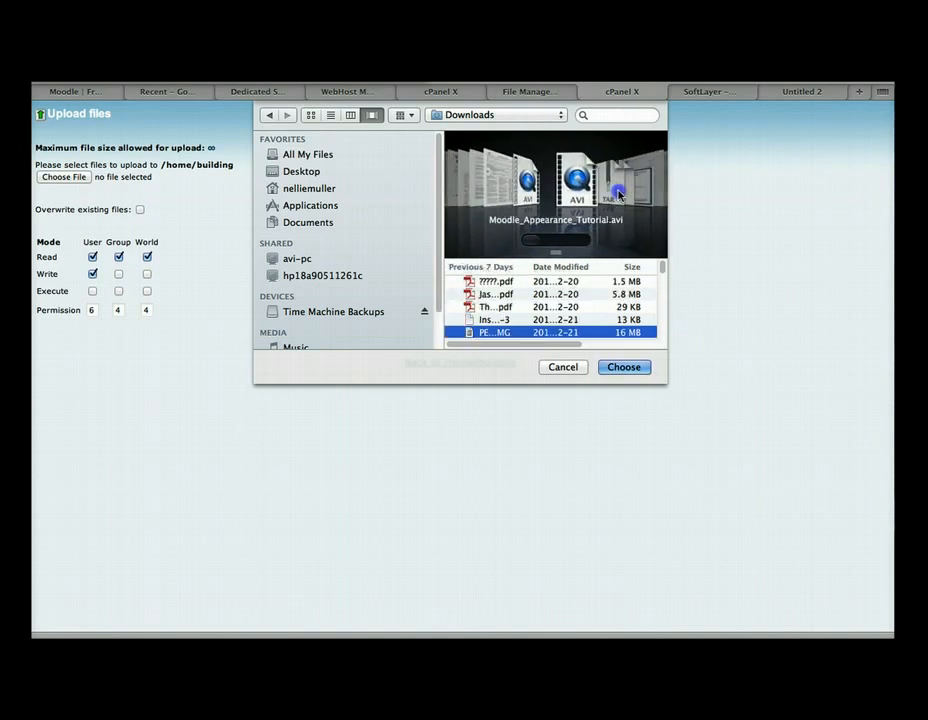
pyautogui.click(618, 194)
pyautogui.click(566, 198)
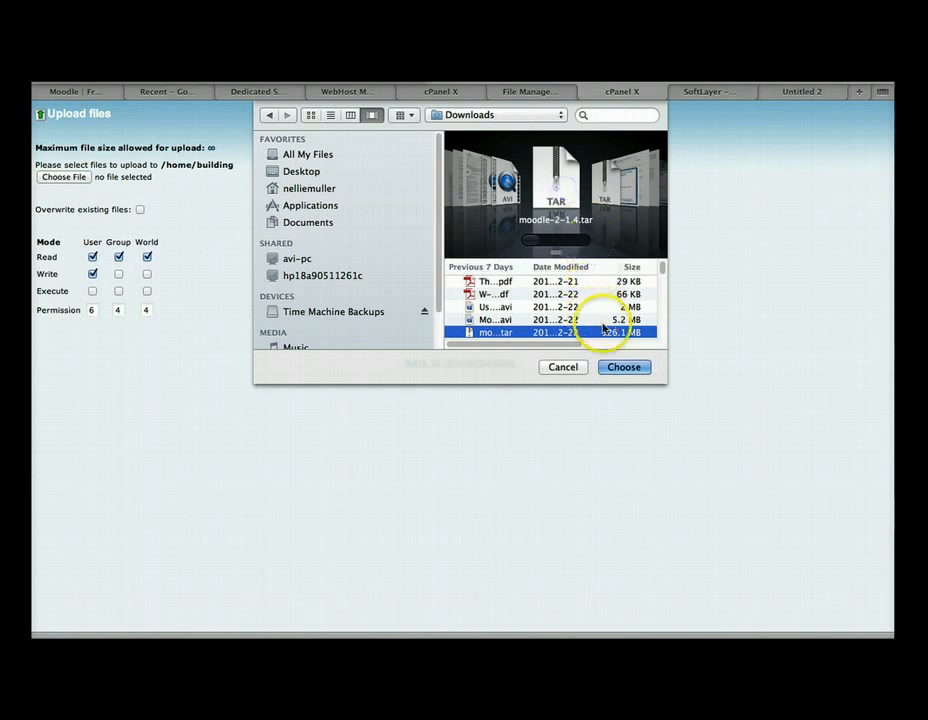
pyautogui.click(624, 367)
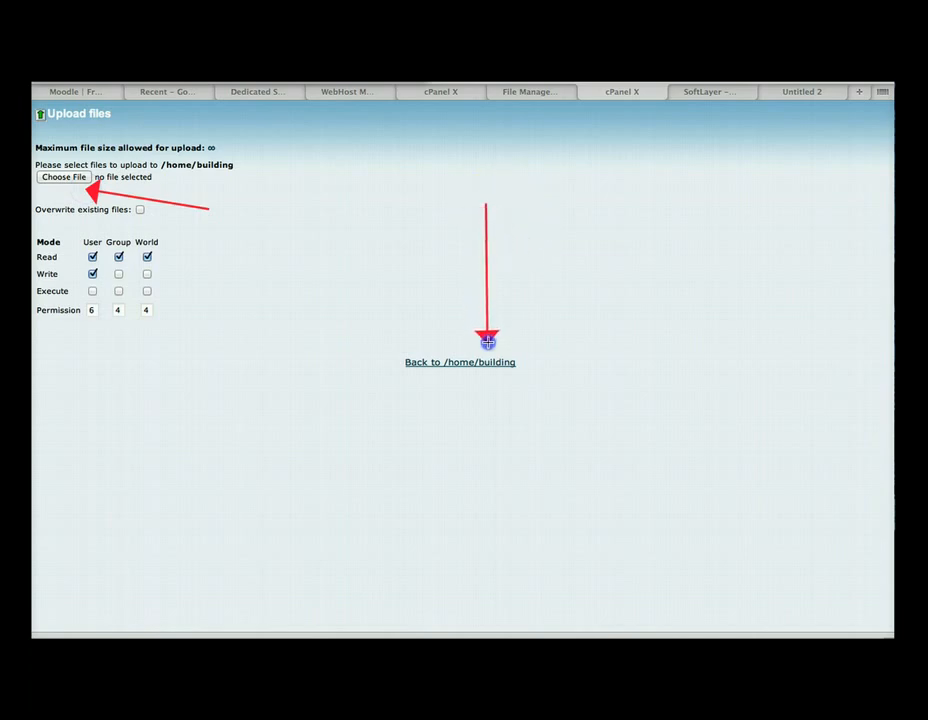
pyautogui.moveTo(800, 363); pyautogui.dragTo(811, 572)
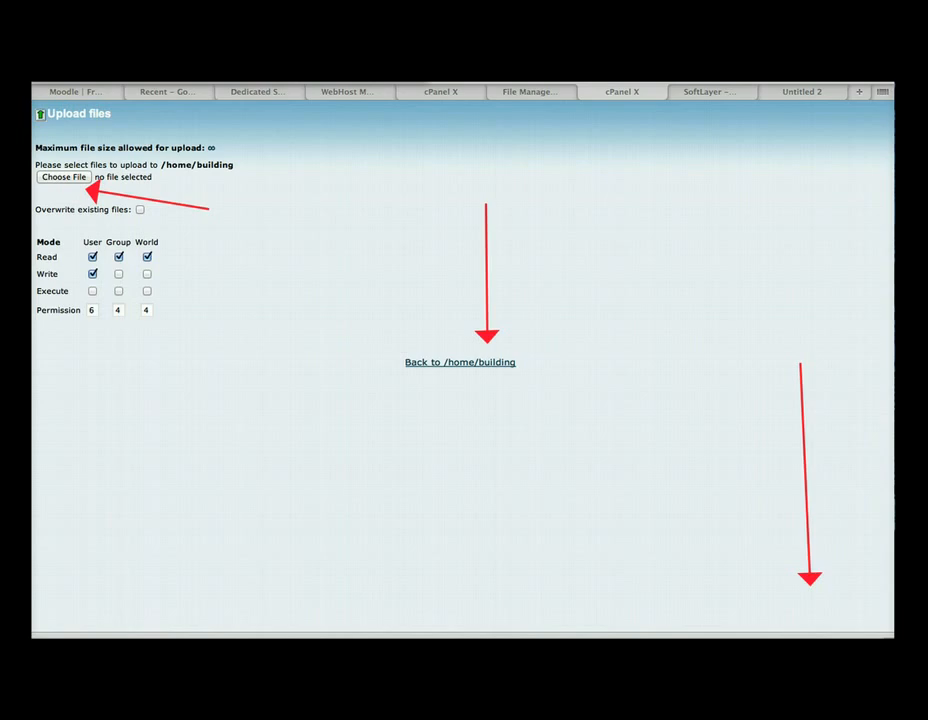
pyautogui.press('Escape')
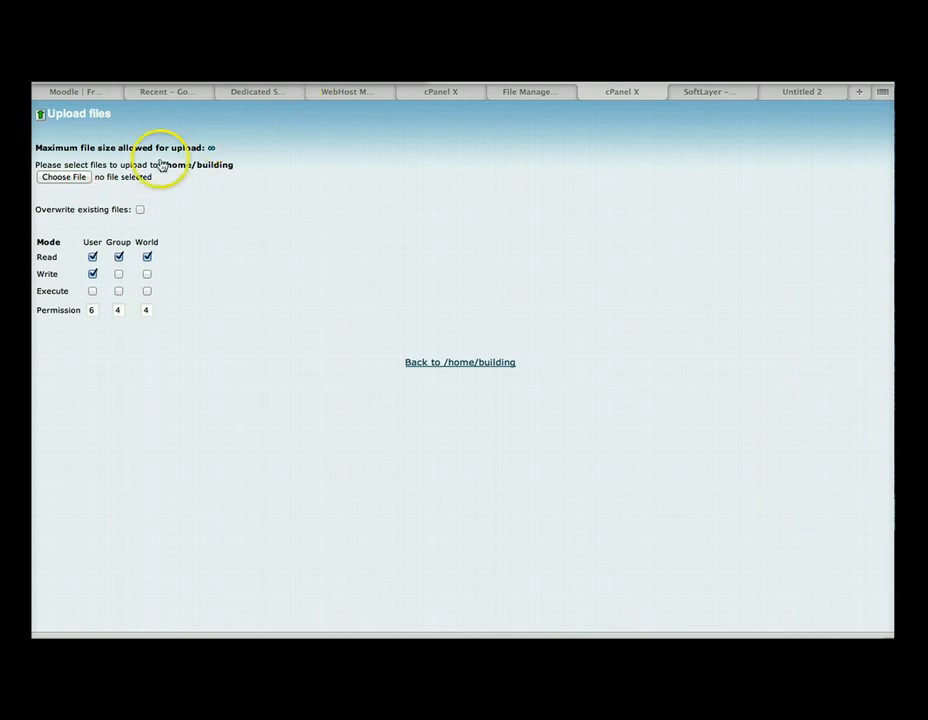
# Reopen the file picker and browse the Downloads files past the Moodle tar archives.
pyautogui.click(78, 178)
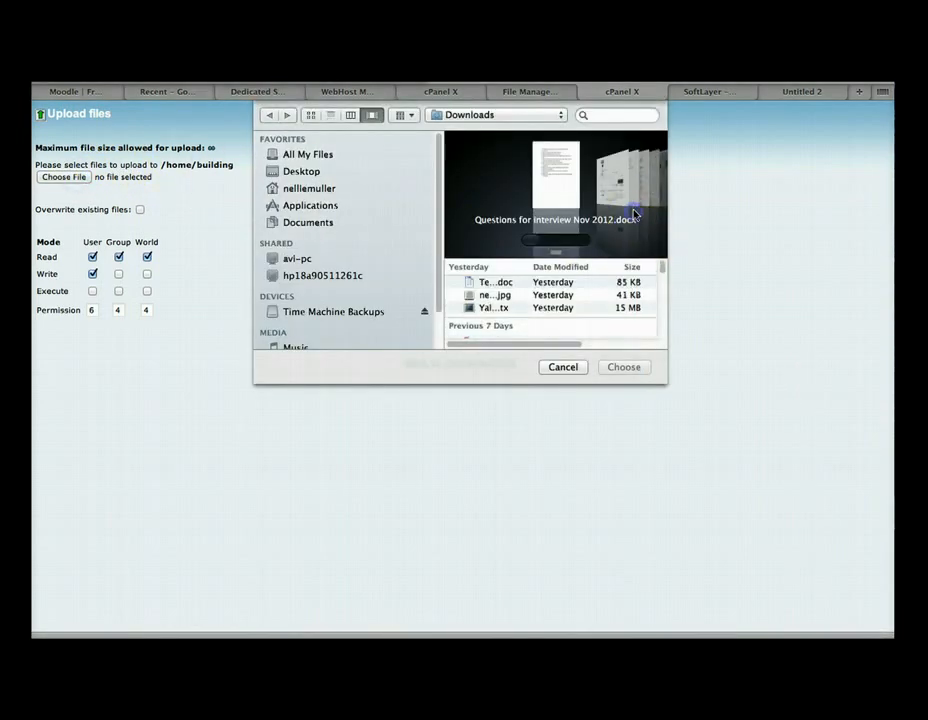
pyautogui.click(621, 204)
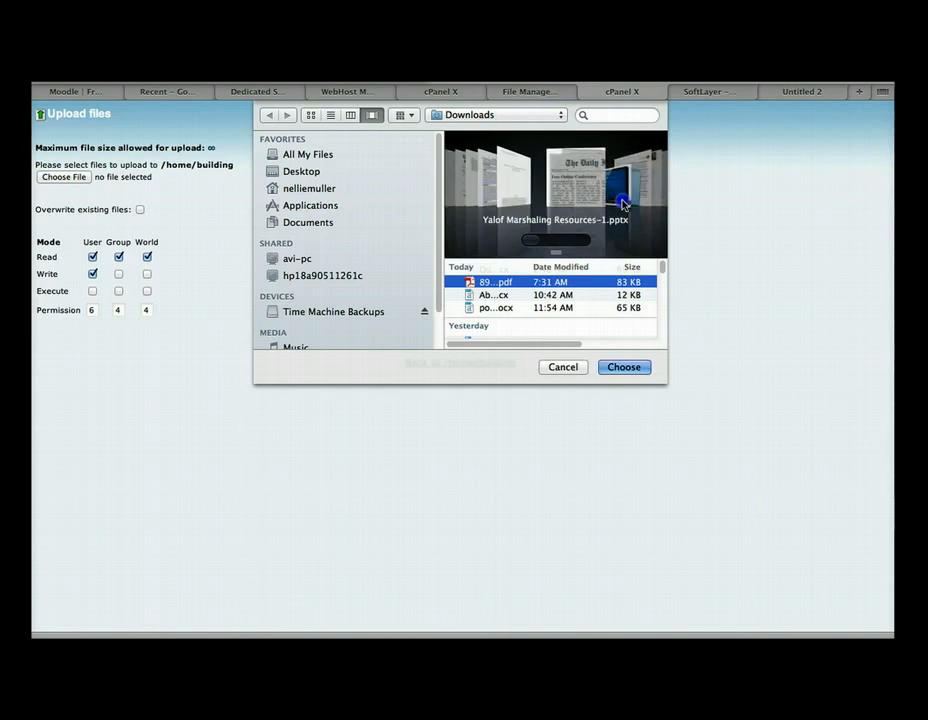
pyautogui.scroll(-8, 626, 203)
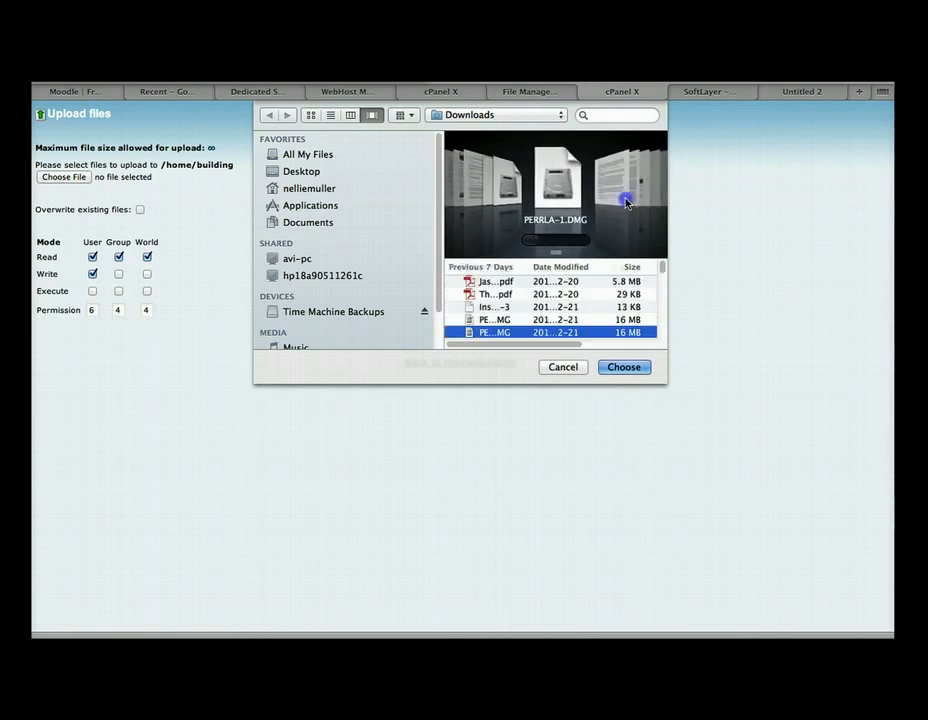
pyautogui.click(627, 202)
pyautogui.click(628, 202)
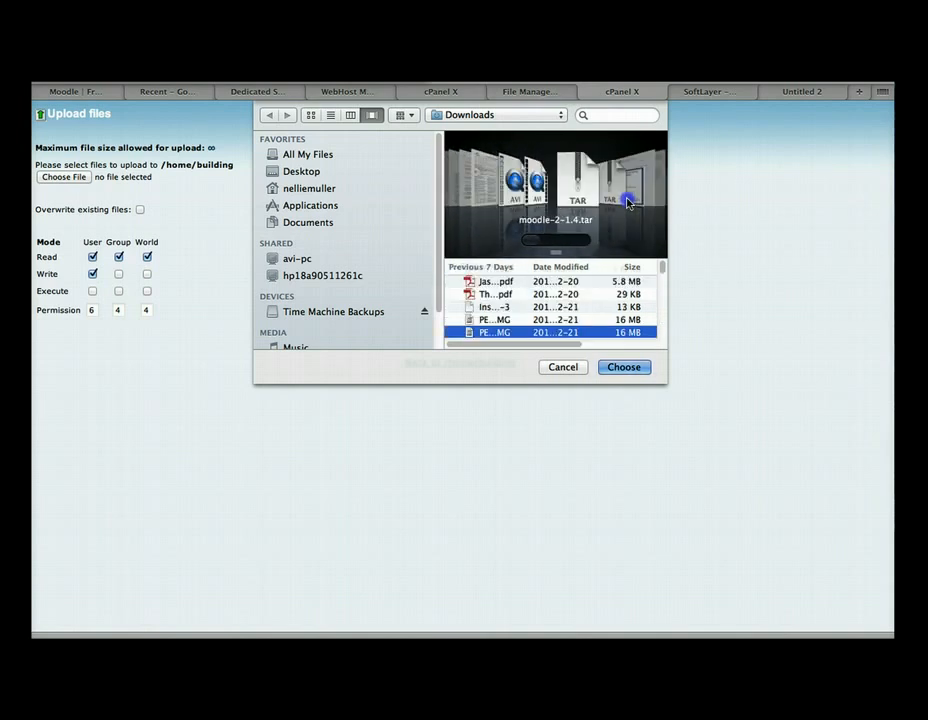
pyautogui.click(515, 198)
pyautogui.click(640, 199)
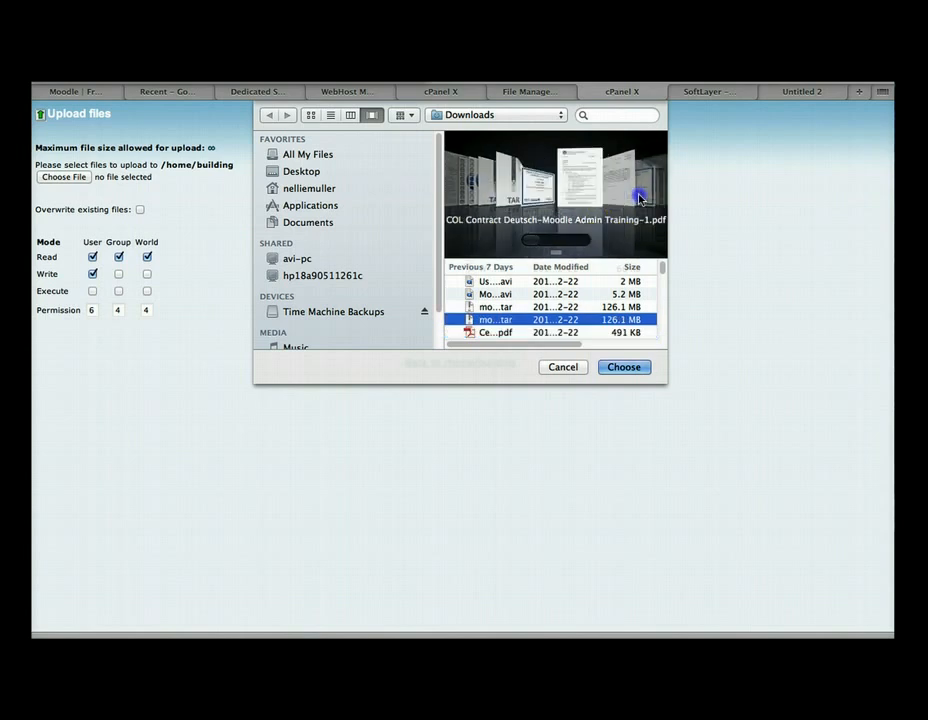
pyautogui.click(640, 199)
pyautogui.click(640, 199)
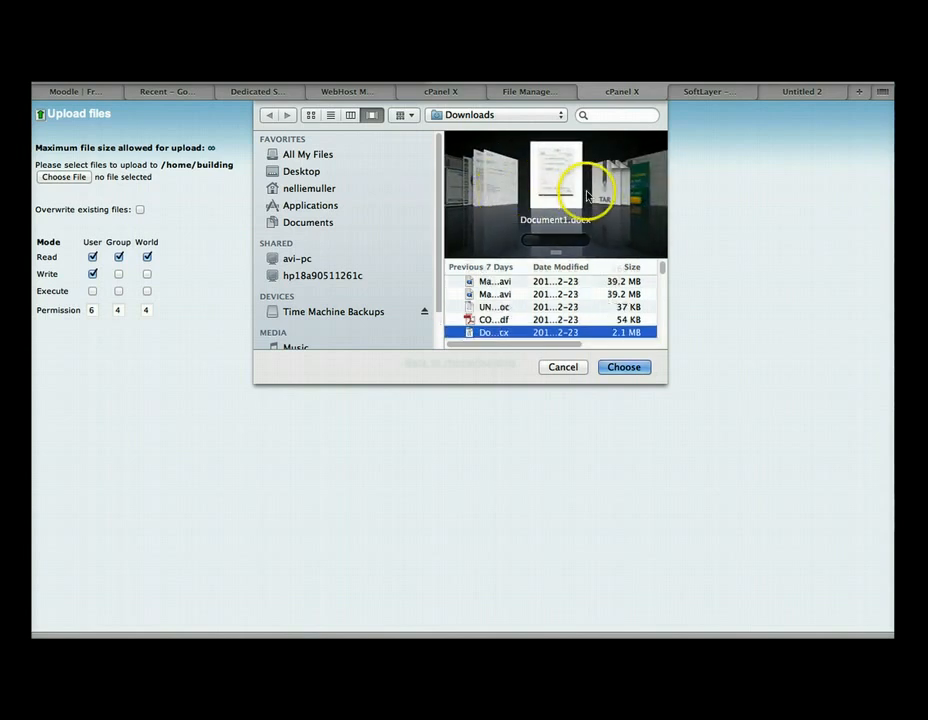
pyautogui.click(594, 195)
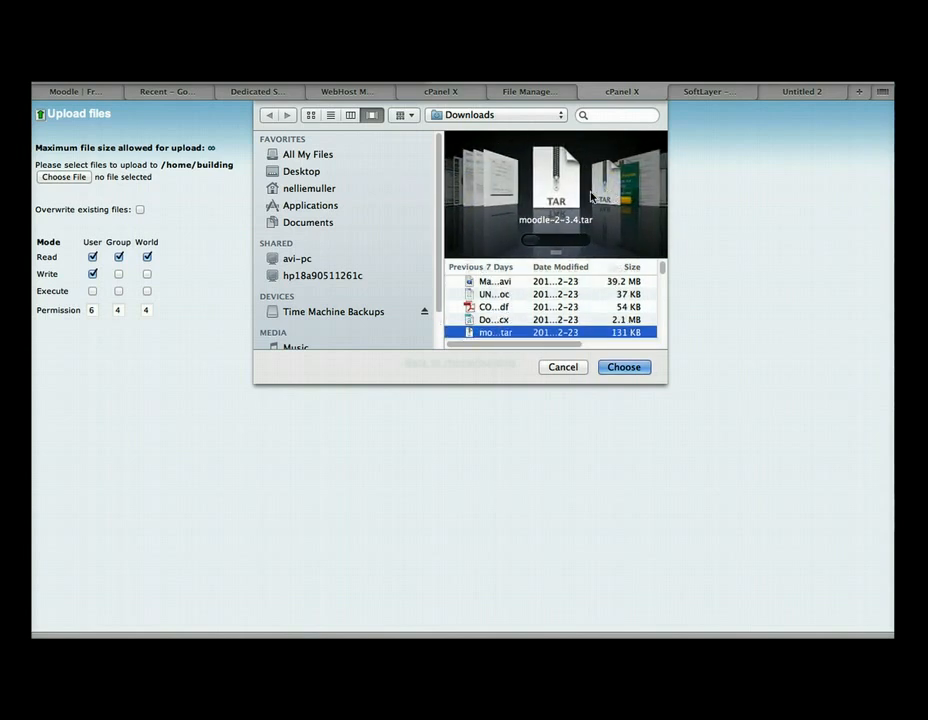
pyautogui.click(603, 196)
pyautogui.click(621, 208)
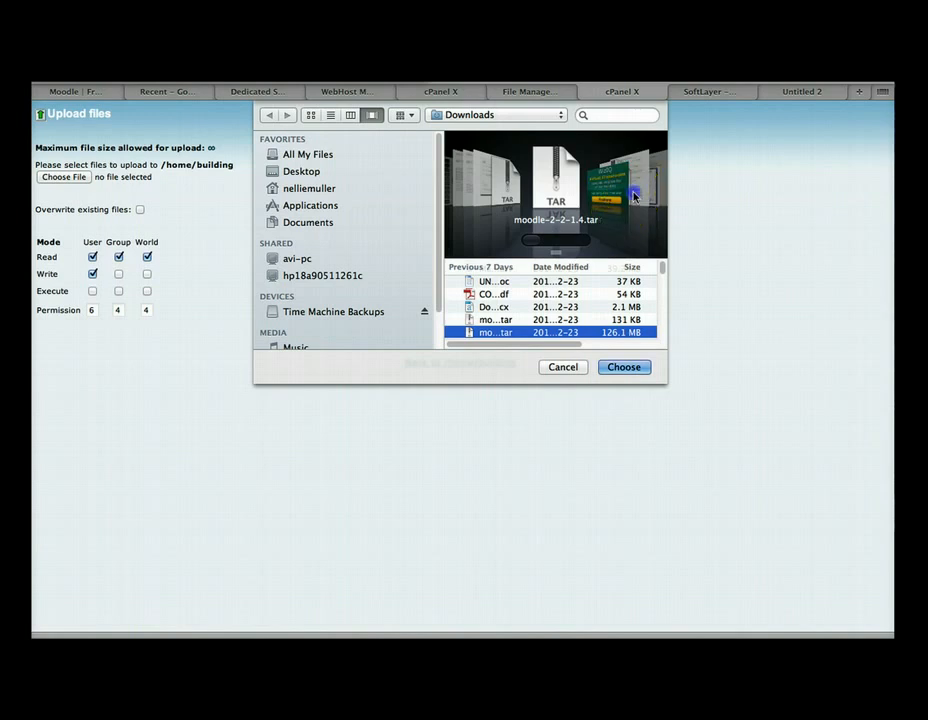
pyautogui.click(631, 189)
pyautogui.click(630, 189)
pyautogui.click(630, 189)
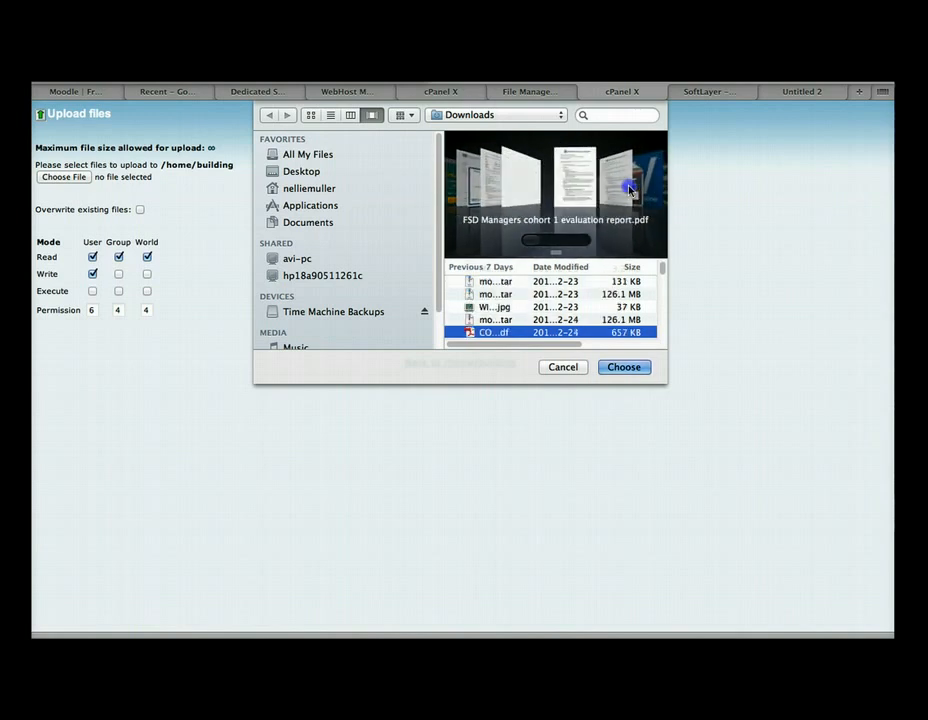
pyautogui.click(630, 189)
# Select a Moodle tar archive in Downloads and confirm it, closing the picker.
pyautogui.click(630, 189)
pyautogui.click(514, 183)
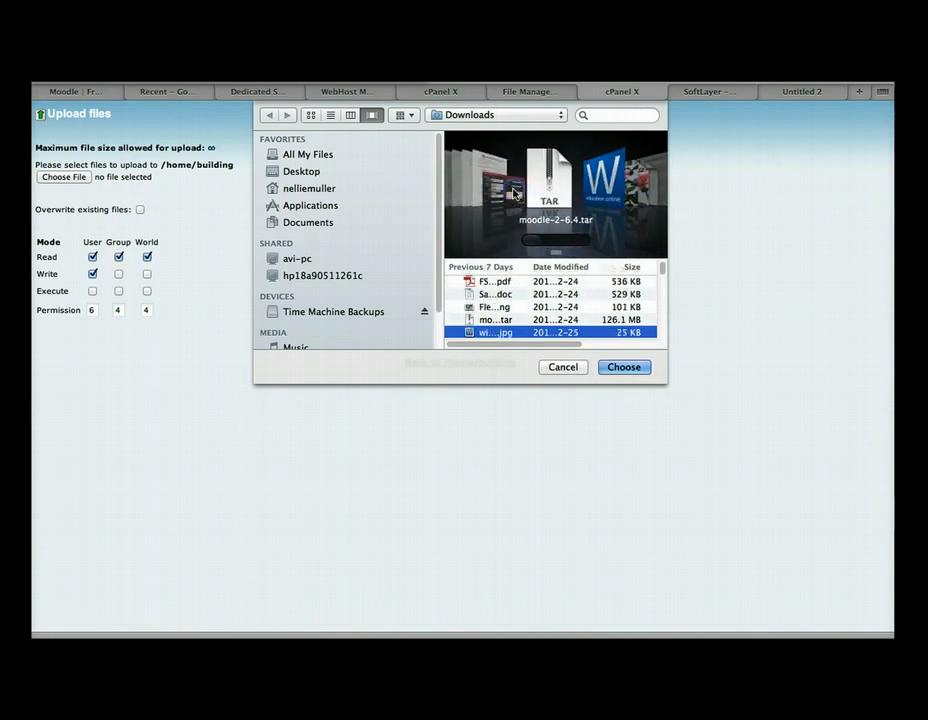
pyautogui.click(630, 189)
pyautogui.click(630, 189)
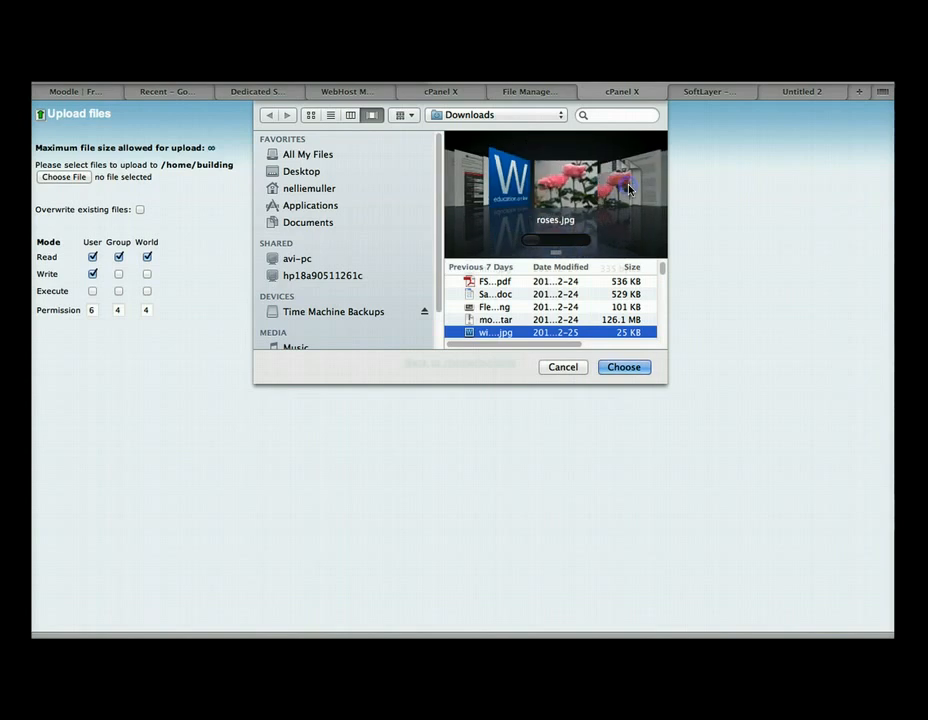
pyautogui.click(630, 189)
pyautogui.click(551, 188)
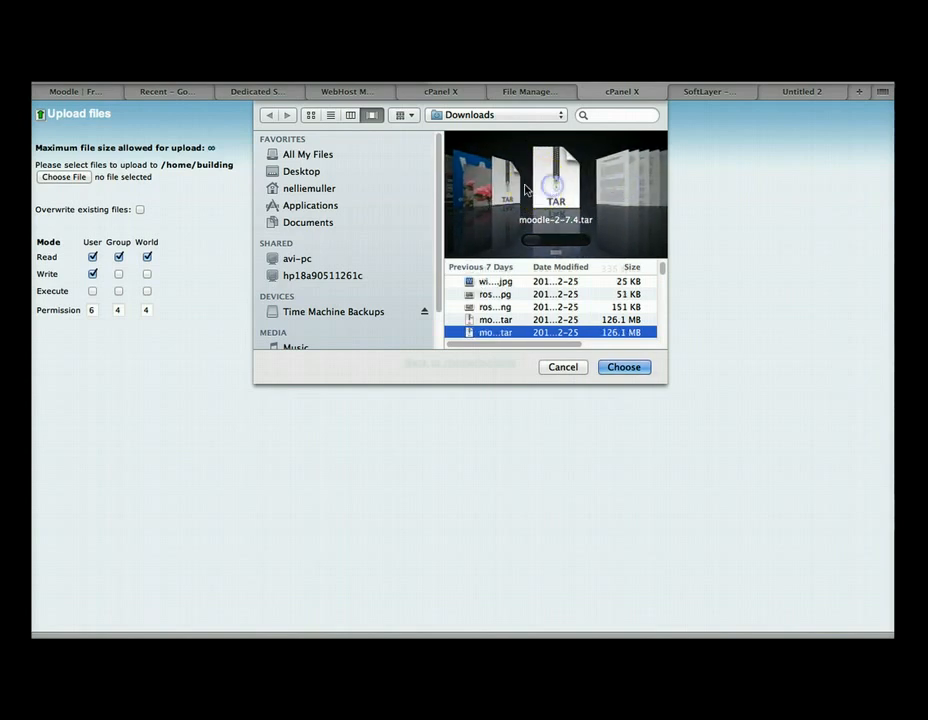
pyautogui.click(517, 188)
pyautogui.click(530, 185)
pyautogui.click(624, 368)
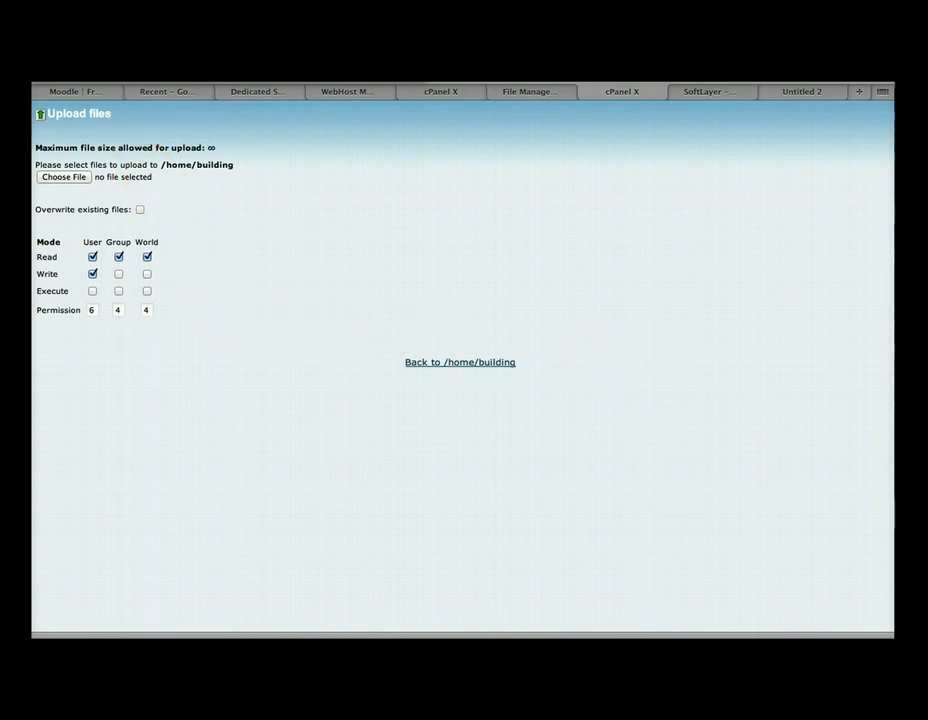
pyautogui.moveTo(155, 207); pyautogui.dragTo(143, 201)
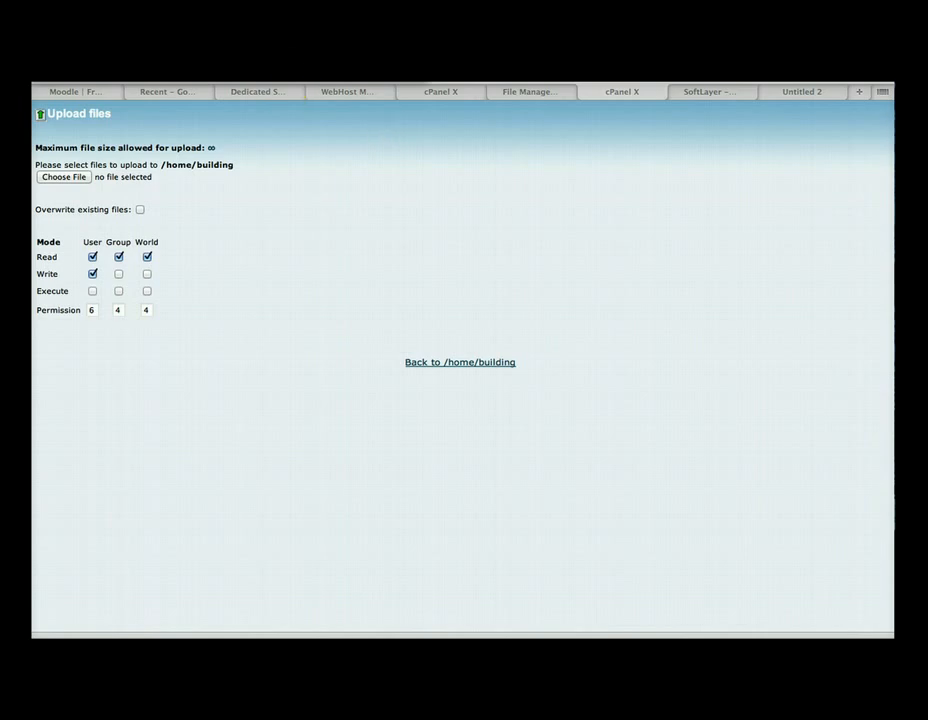
pyautogui.click(71, 179)
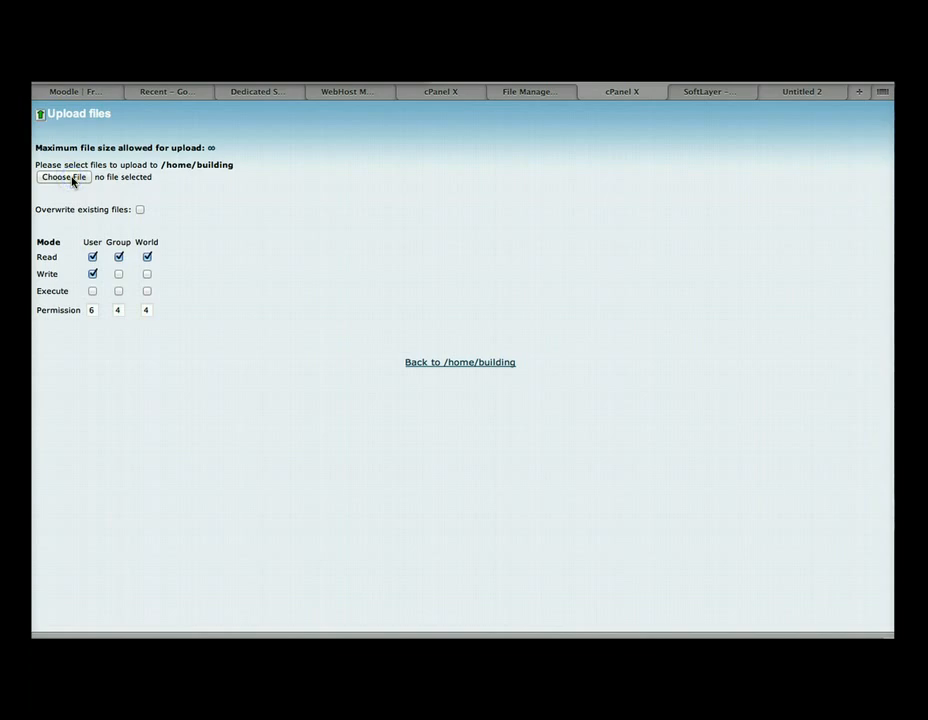
# Search the Mac for 'Moodle 2.4', pick the moodle-2-4-1.4.tar download and start uploading it.
pyautogui.click(71, 180)
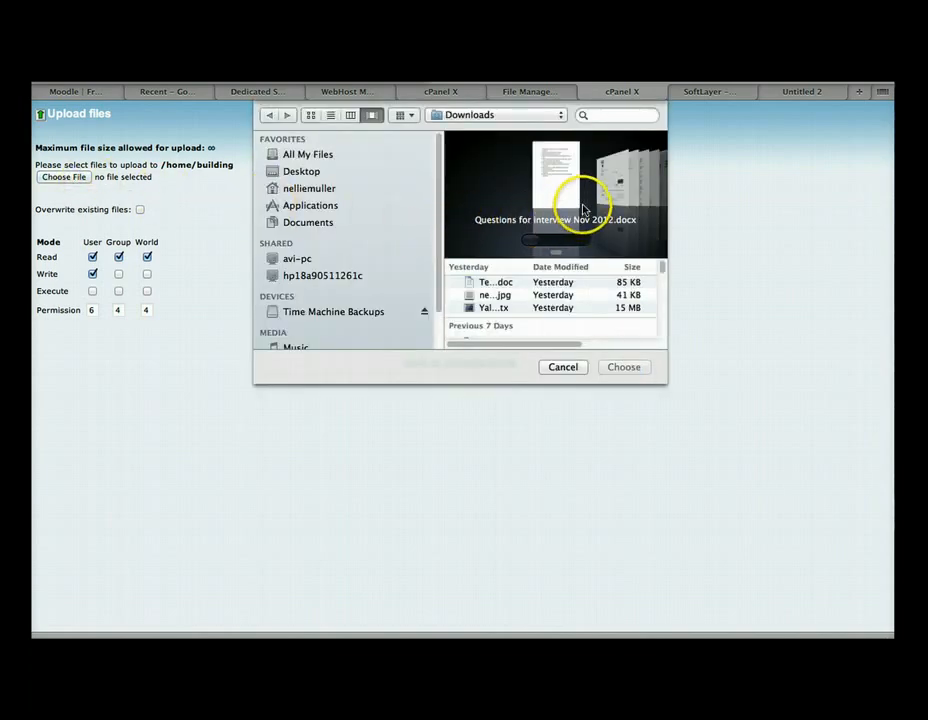
pyautogui.click(603, 114)
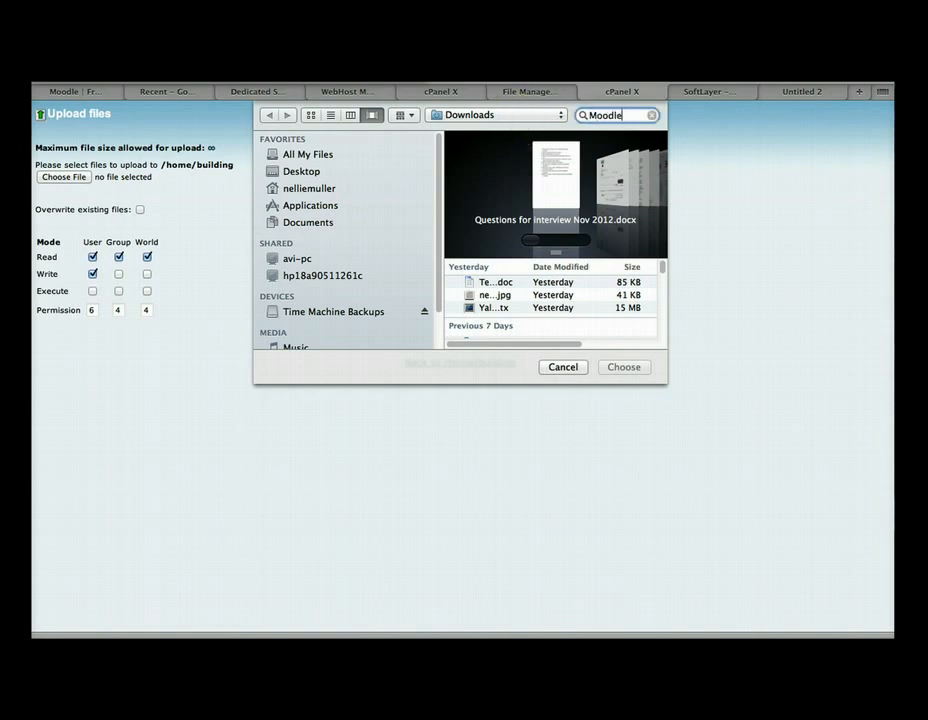
pyautogui.write('Moodle 2.4')
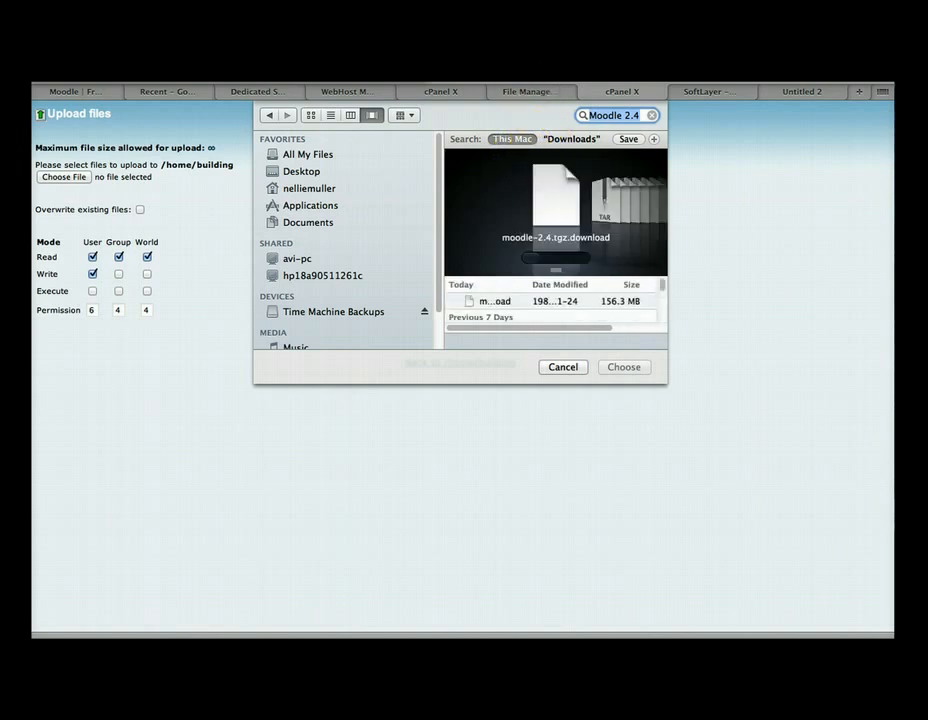
pyautogui.click(554, 203)
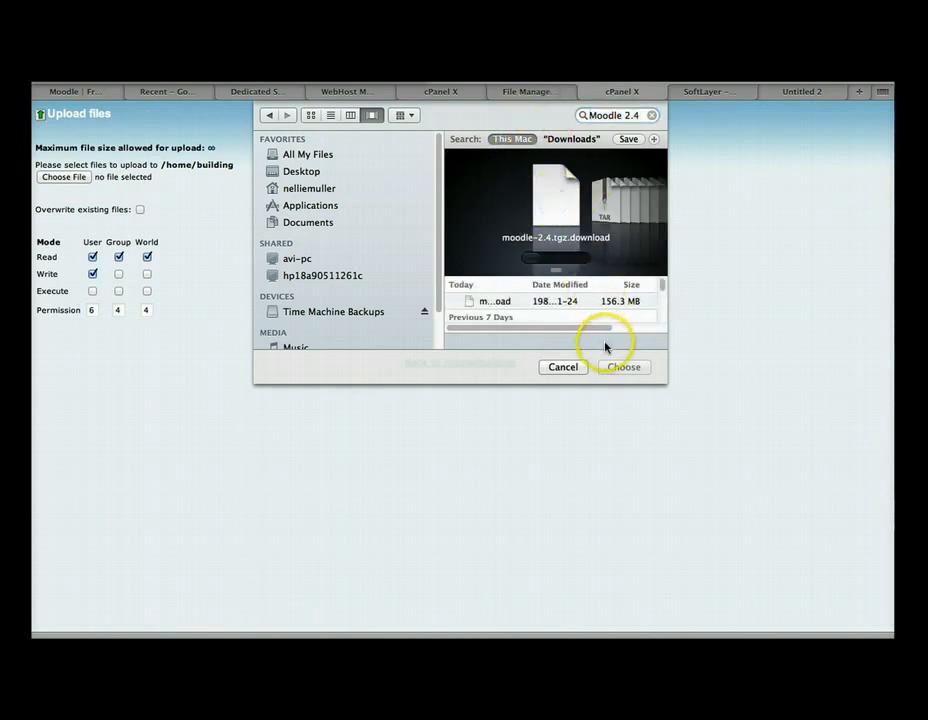
pyautogui.click(604, 213)
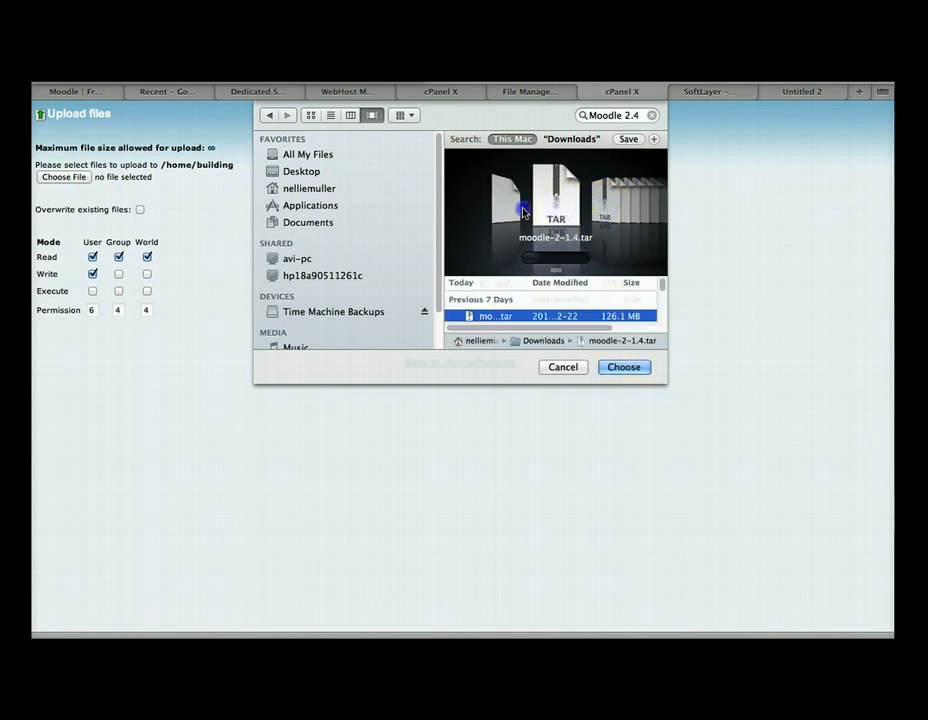
pyautogui.click(522, 211)
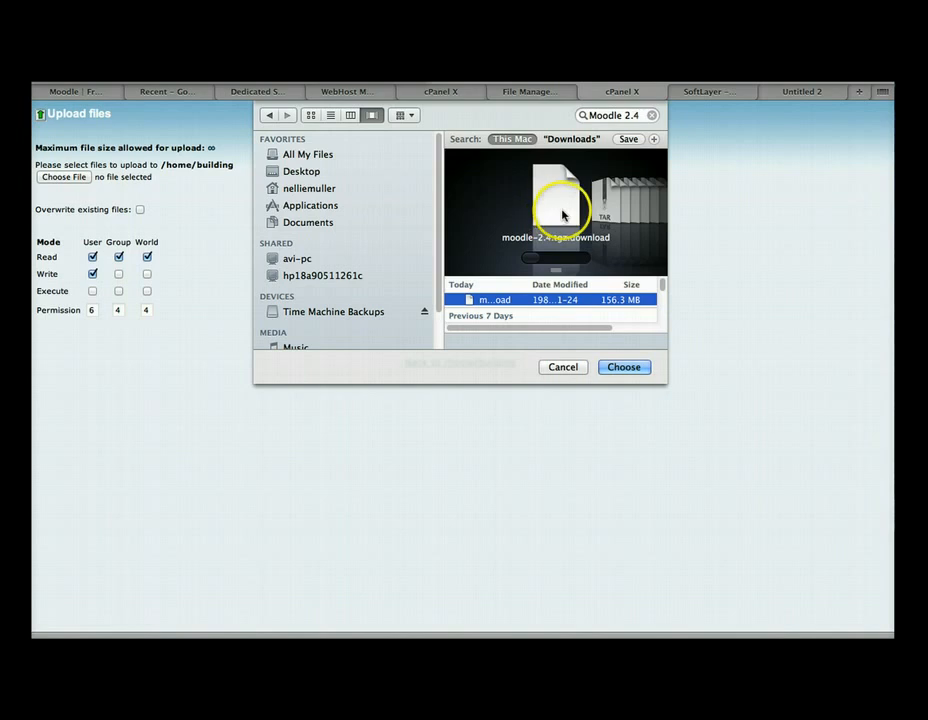
pyautogui.click(624, 369)
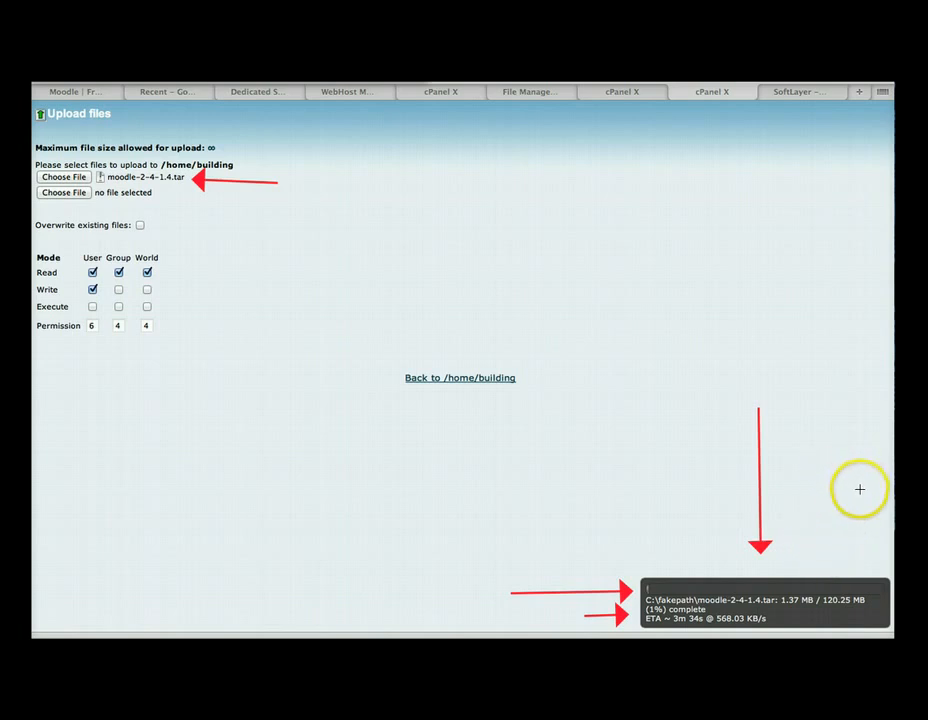
# Wait for the Moodle tar upload to finish until the upload form resets to no file selected.
pyautogui.moveTo(858, 490); pyautogui.dragTo(877, 575)
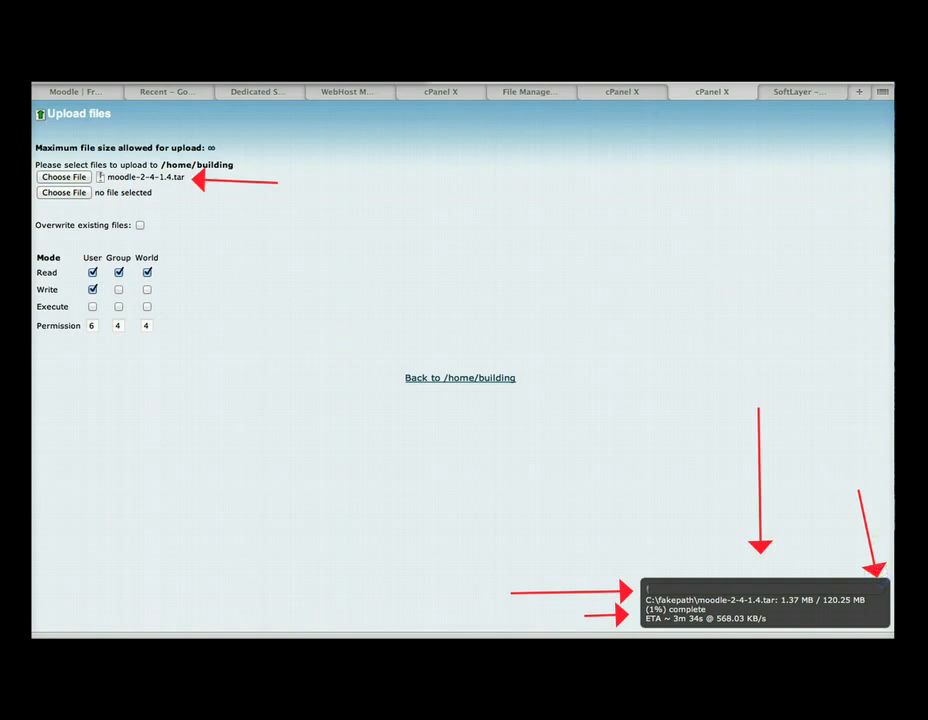
pyautogui.press('Escape')
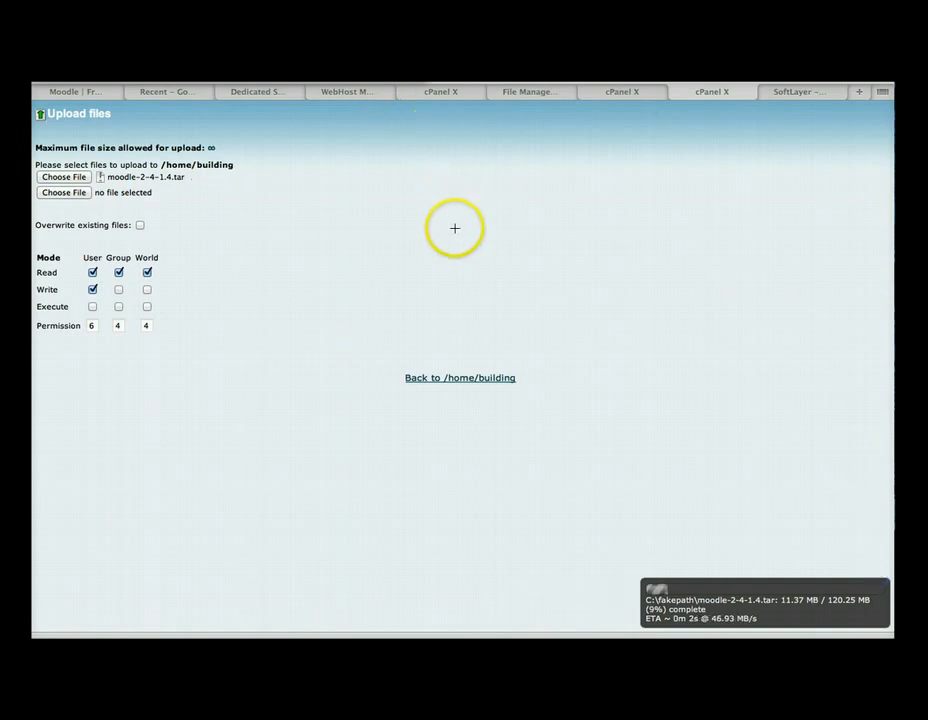
pyautogui.moveTo(463, 224); pyautogui.dragTo(469, 345)
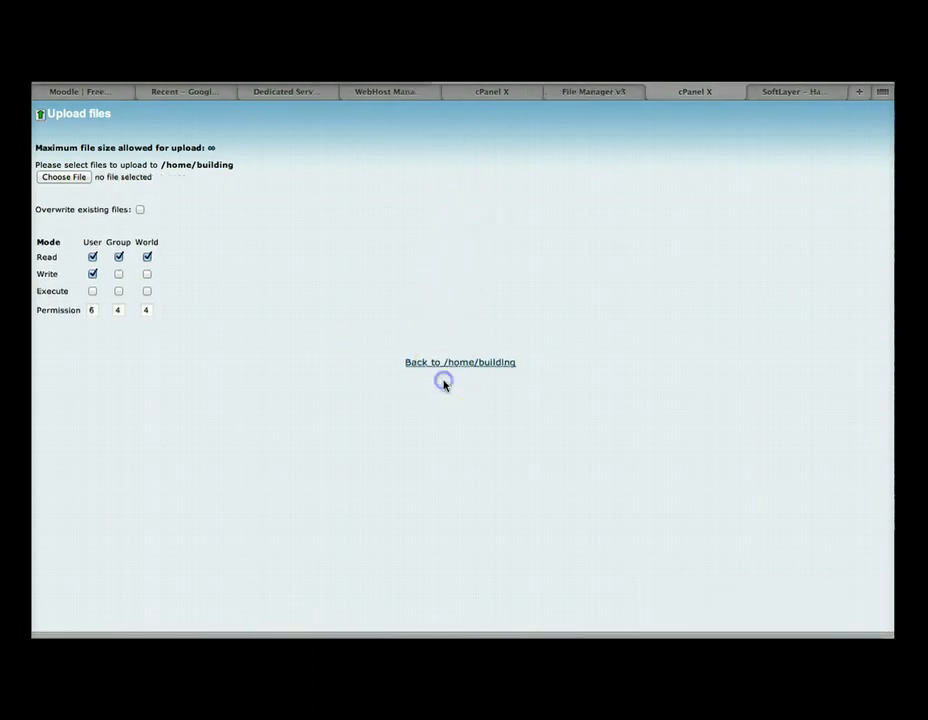
# Follow the 'Back to /home/building' link to the File Manager listing with moodle-2.4.tar.
pyautogui.click(470, 364)
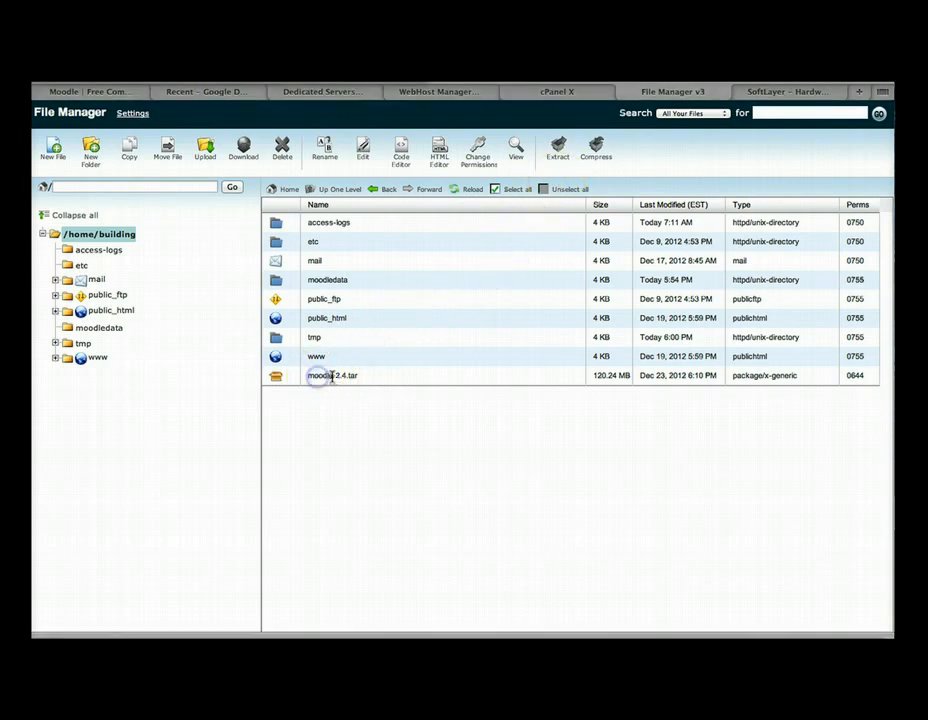
# Select moodle-2.4.tar, open Extract, and enter public_html as the destination folder.
pyautogui.click(368, 377)
pyautogui.click(557, 155)
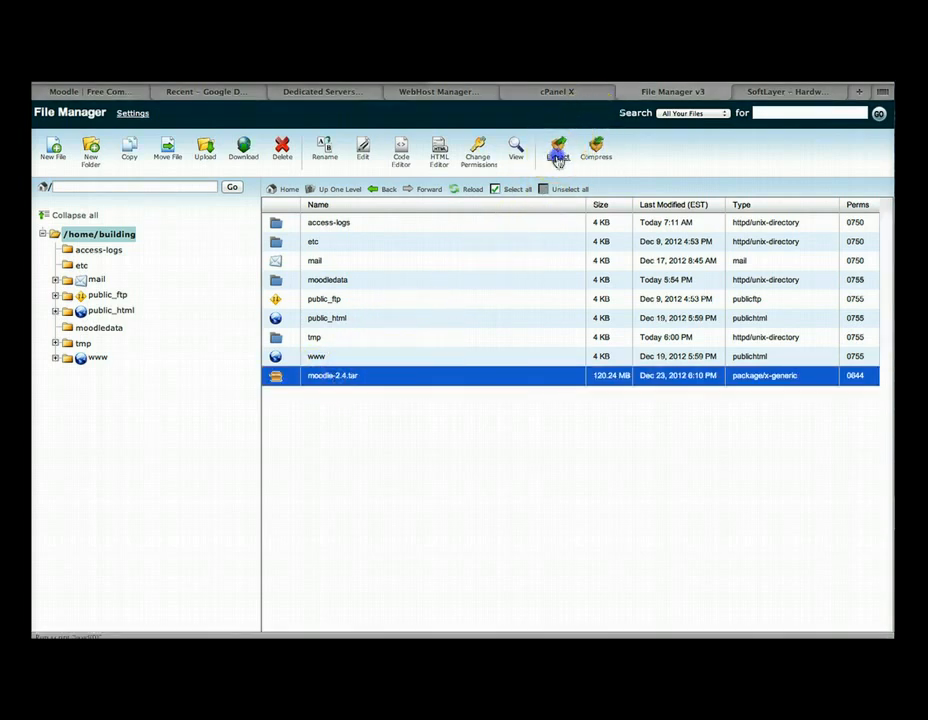
pyautogui.click(332, 396)
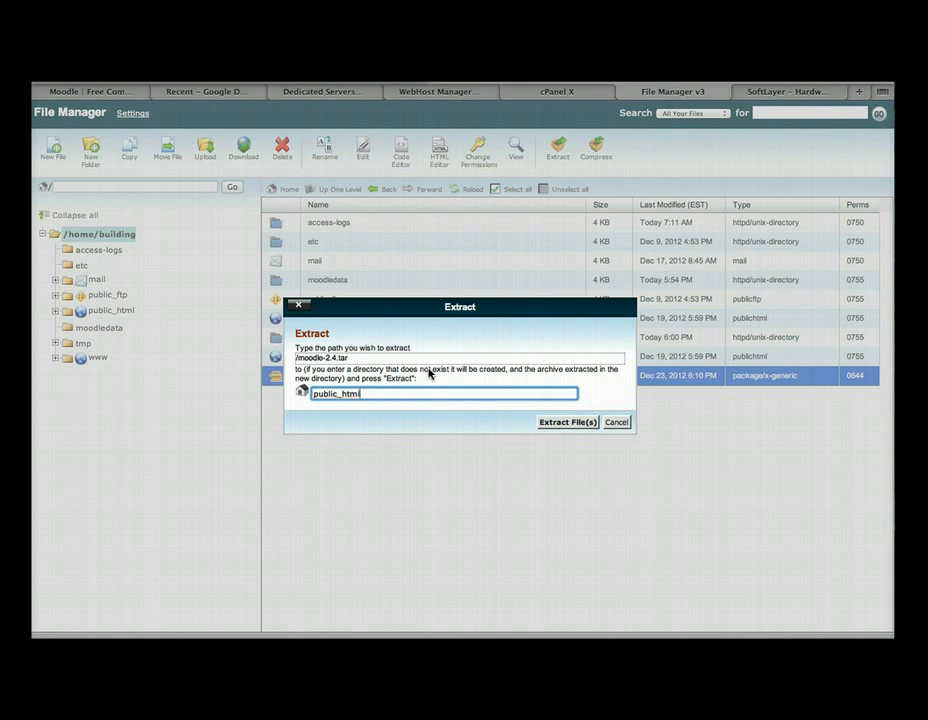
# Extract moodle-2.4.tar into public_html, close the extraction results, and open a new blank tab.
pyautogui.click(566, 422)
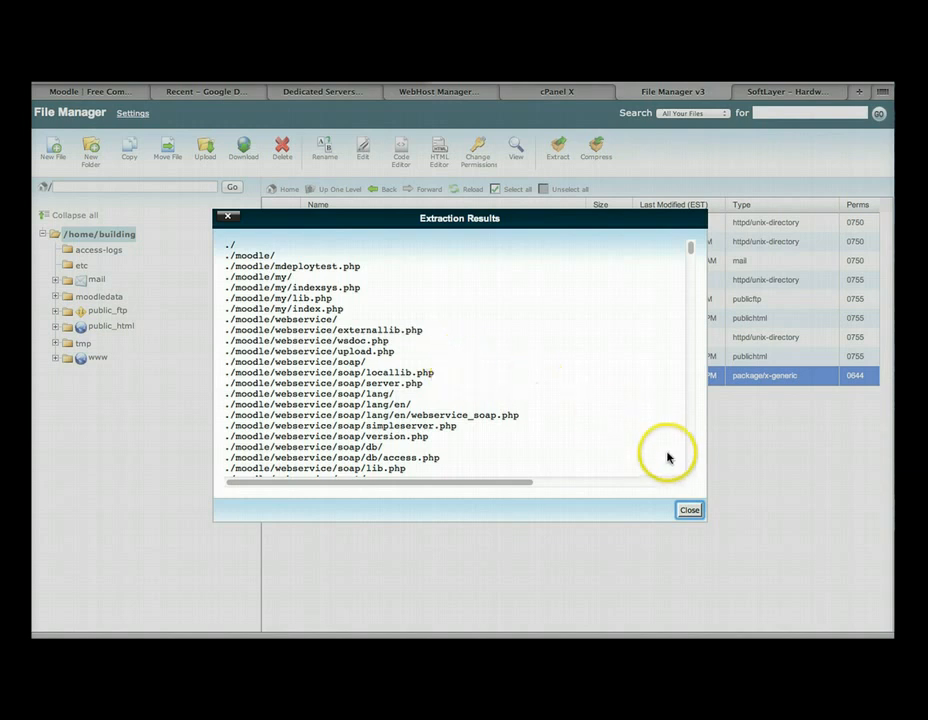
pyautogui.click(689, 510)
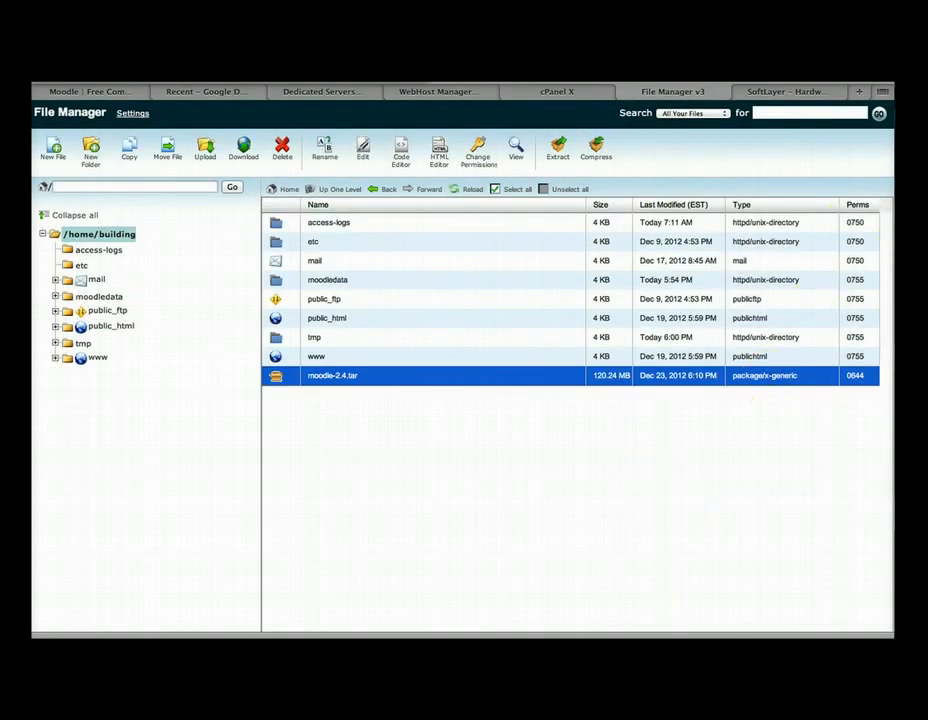
pyautogui.click(858, 92)
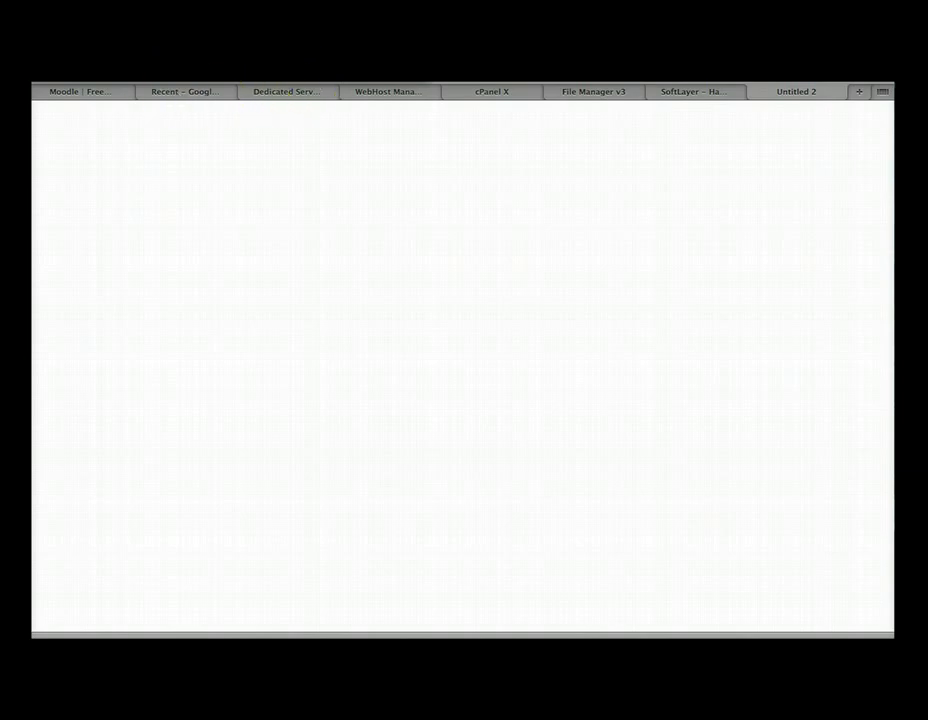
# Go to building-relationship.com/moodle, correcting the misspelled 'moolde' in the address.
pyautogui.write('building')
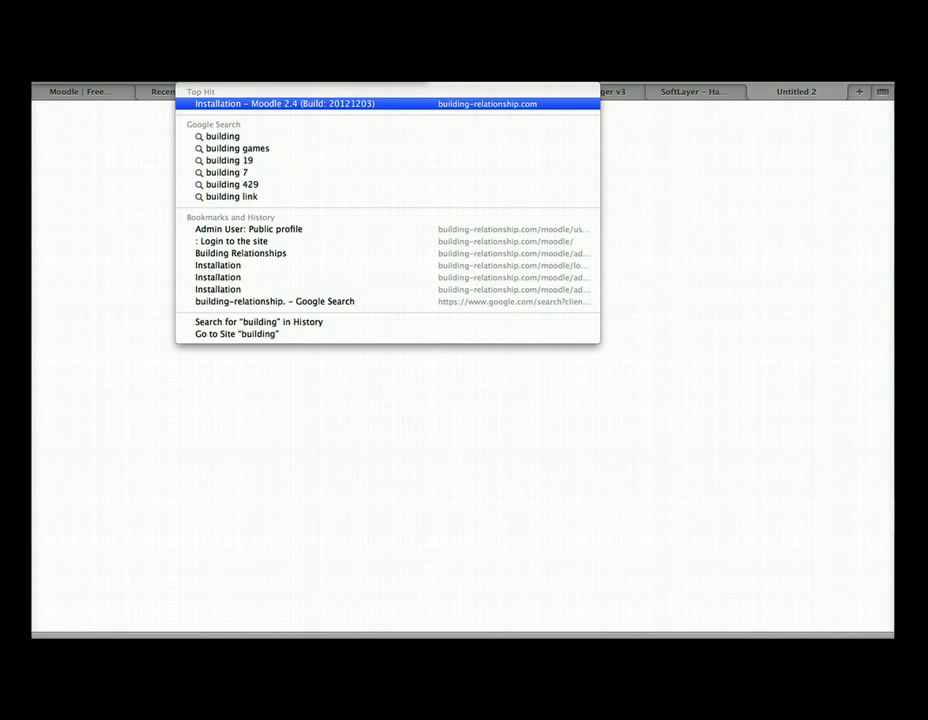
pyautogui.write('-')
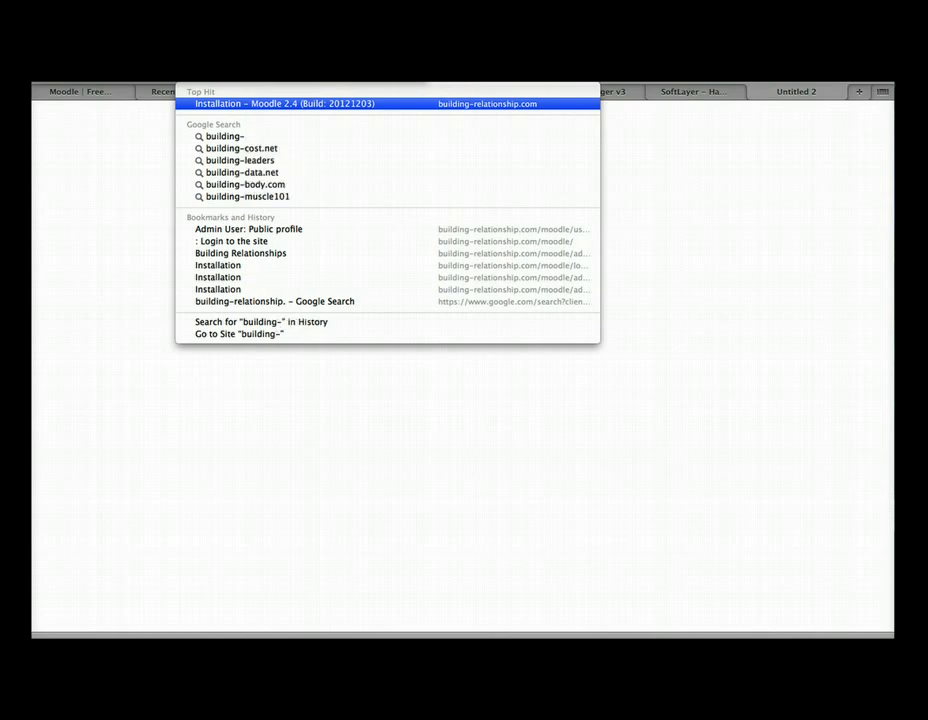
pyautogui.write('rela')
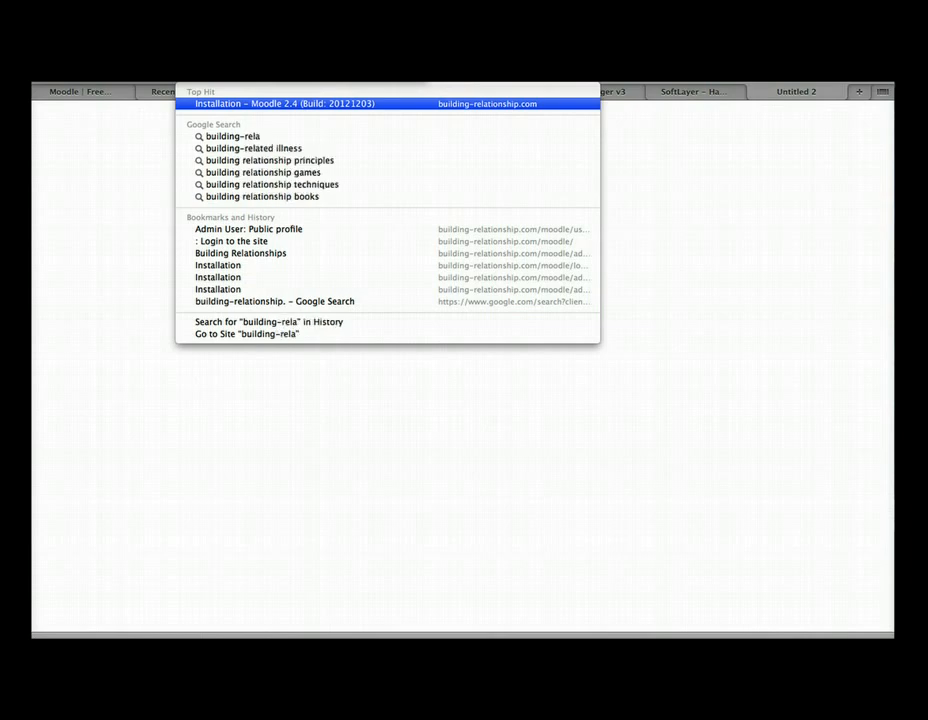
pyautogui.write('tionship')
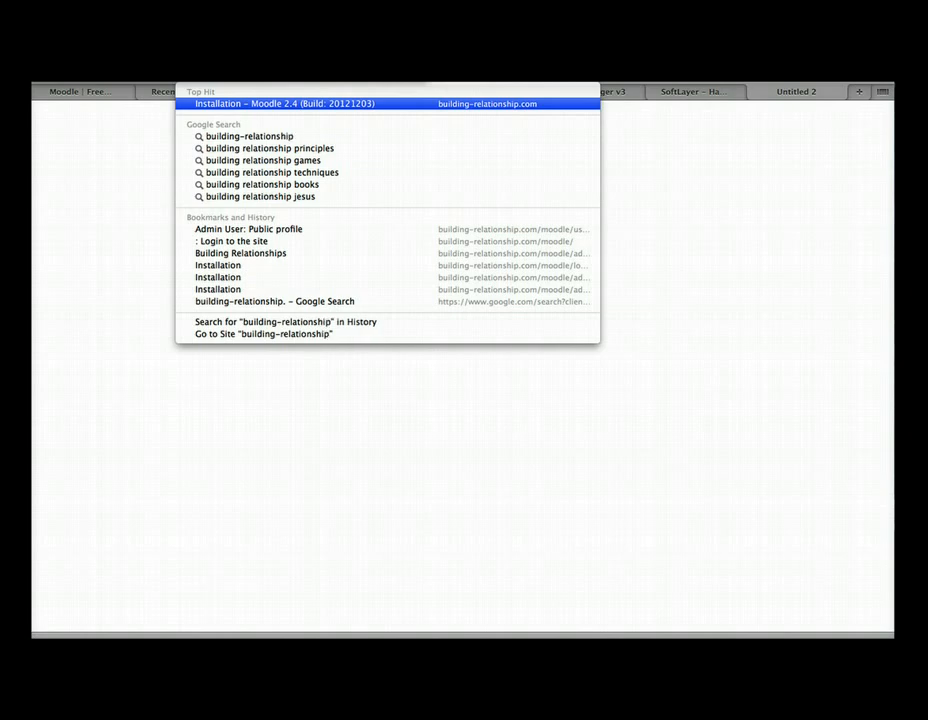
pyautogui.write('.com/moolde')
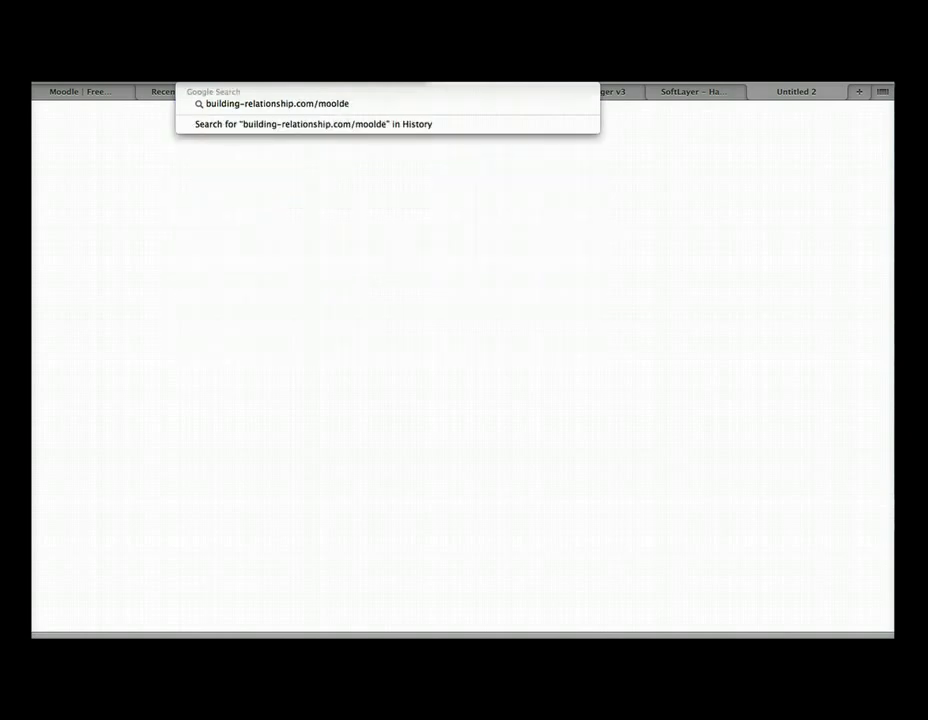
pyautogui.press('BackSpace')
pyautogui.press('BackSpace')
pyautogui.press('BackSpace')
pyautogui.write('dle')
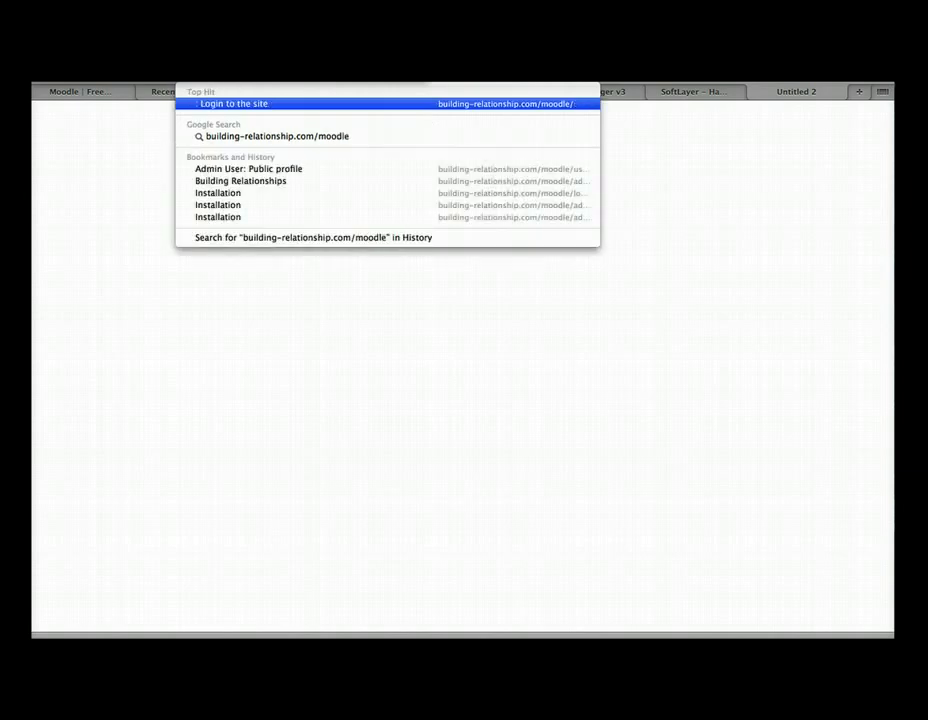
pyautogui.press('Return')
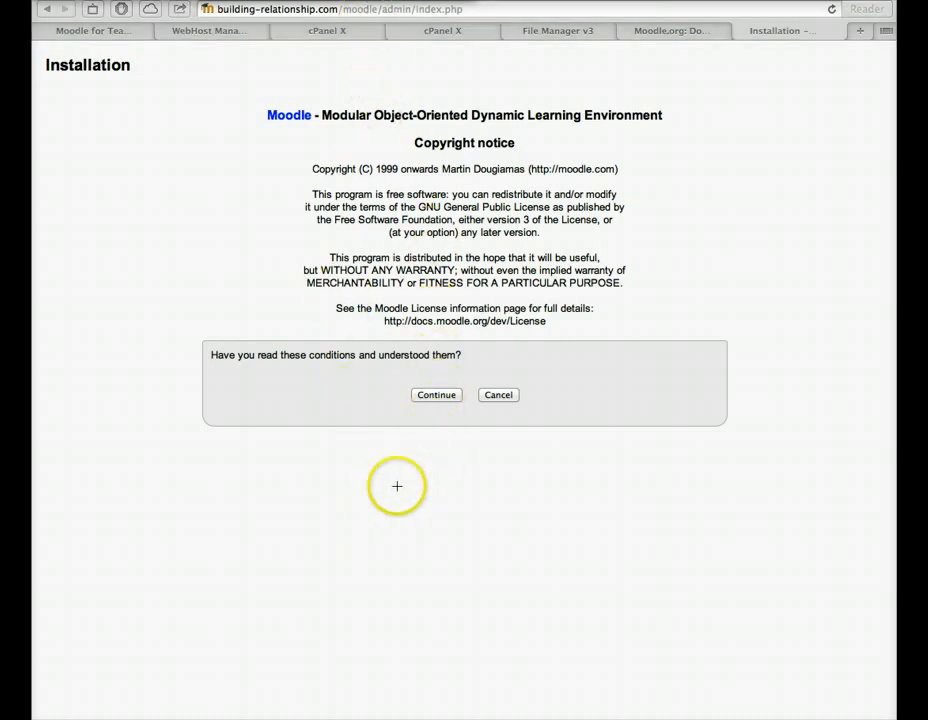
# Accept Moodle's copyright and licence conditions to reach the server checks page.
pyautogui.moveTo(342, 523); pyautogui.dragTo(425, 416)
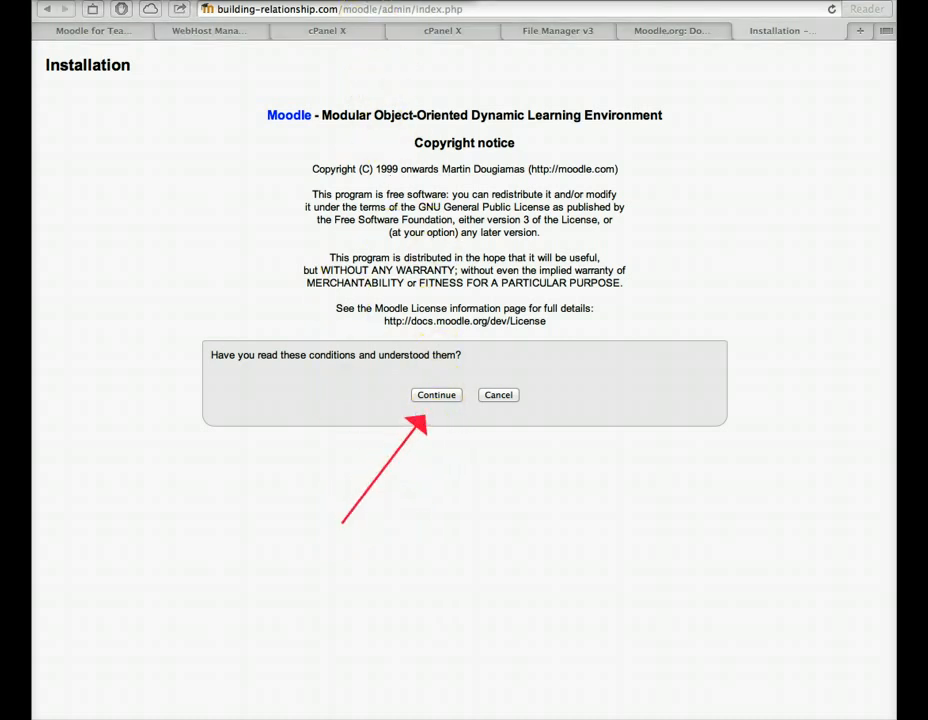
pyautogui.press('Escape')
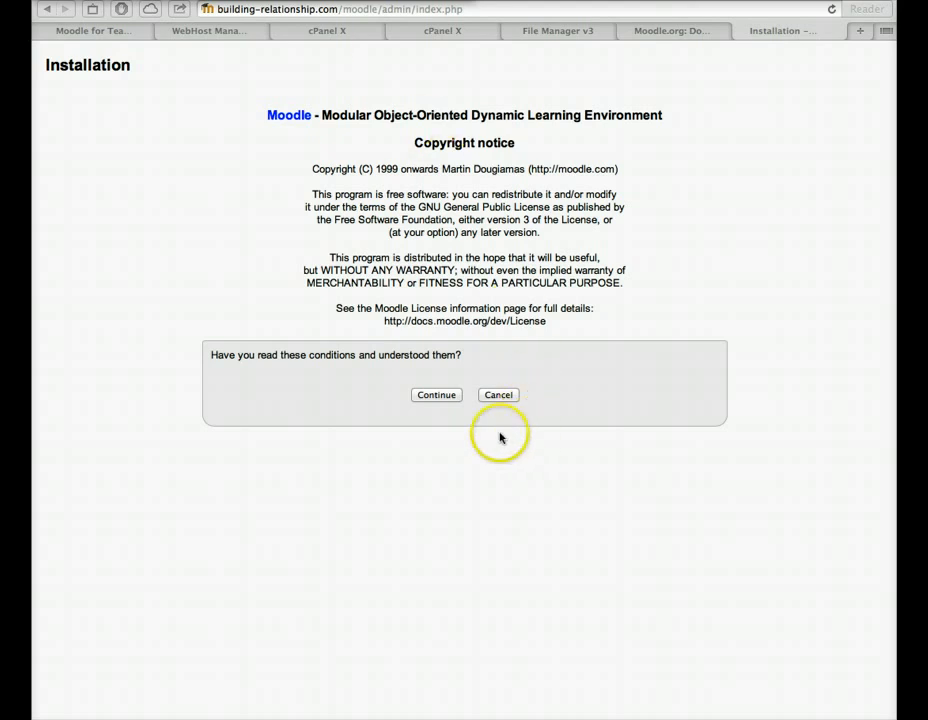
pyautogui.click(440, 397)
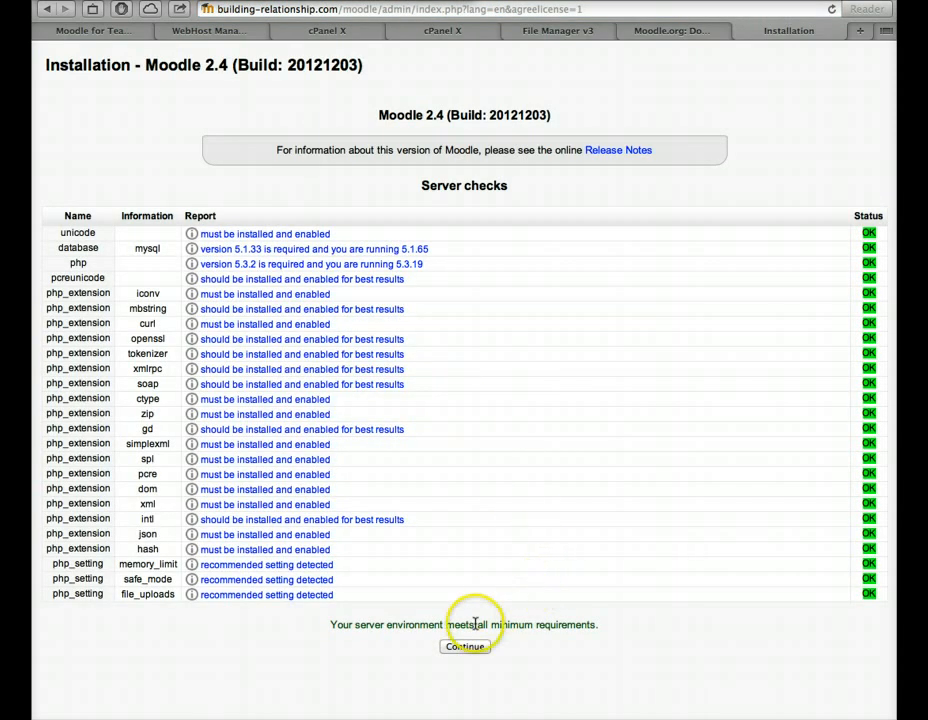
# Continue past the all-OK server checks to begin the Moodle system installation.
pyautogui.click(464, 646)
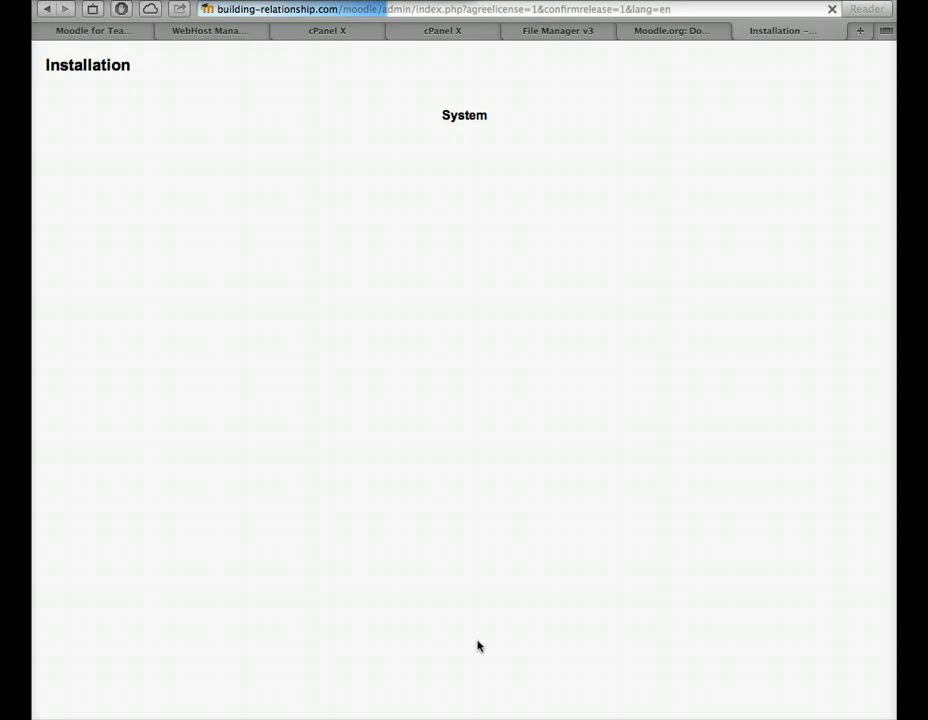
# Continue after the System install finishes to reach the administrator account form.
pyautogui.click(478, 646)
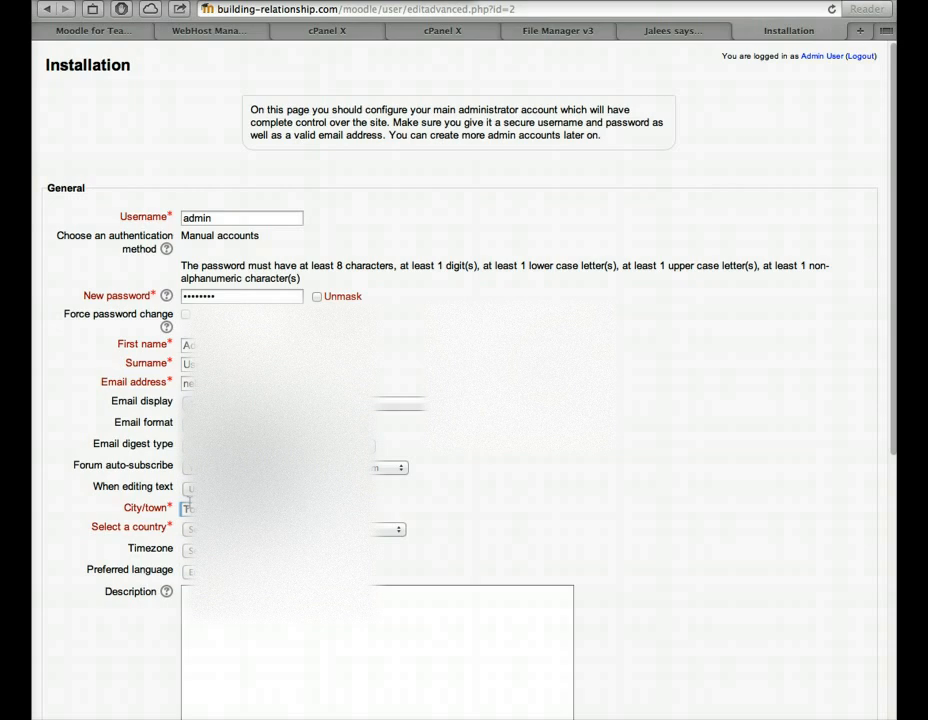
# Set the admin account's country to Canada and submit the profile.
pyautogui.click(240, 529)
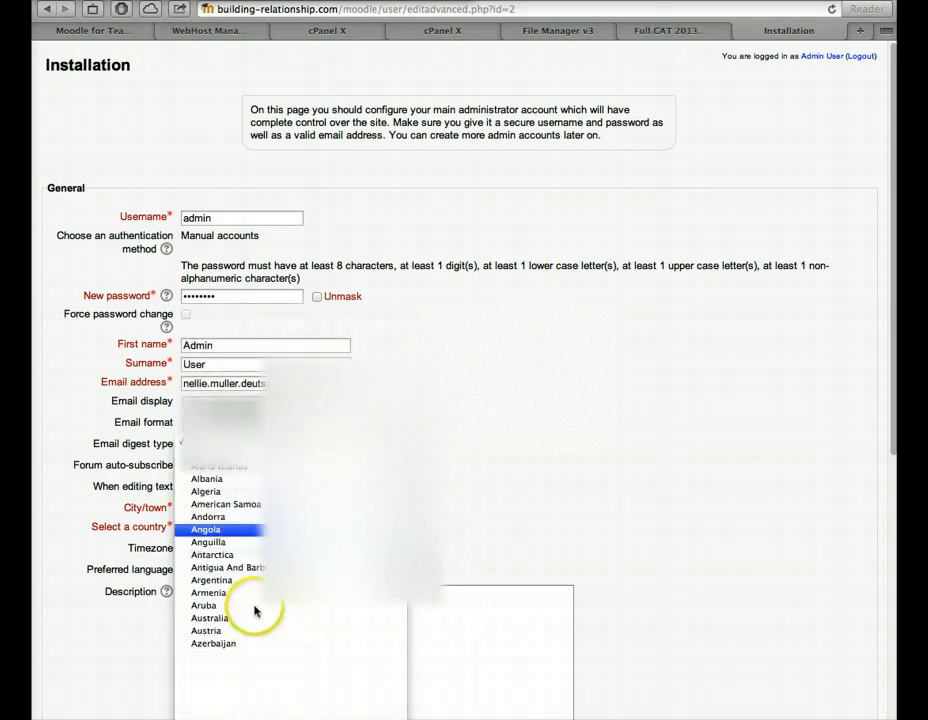
pyautogui.scroll(-15, 254, 605)
pyautogui.scroll(10, 236, 246)
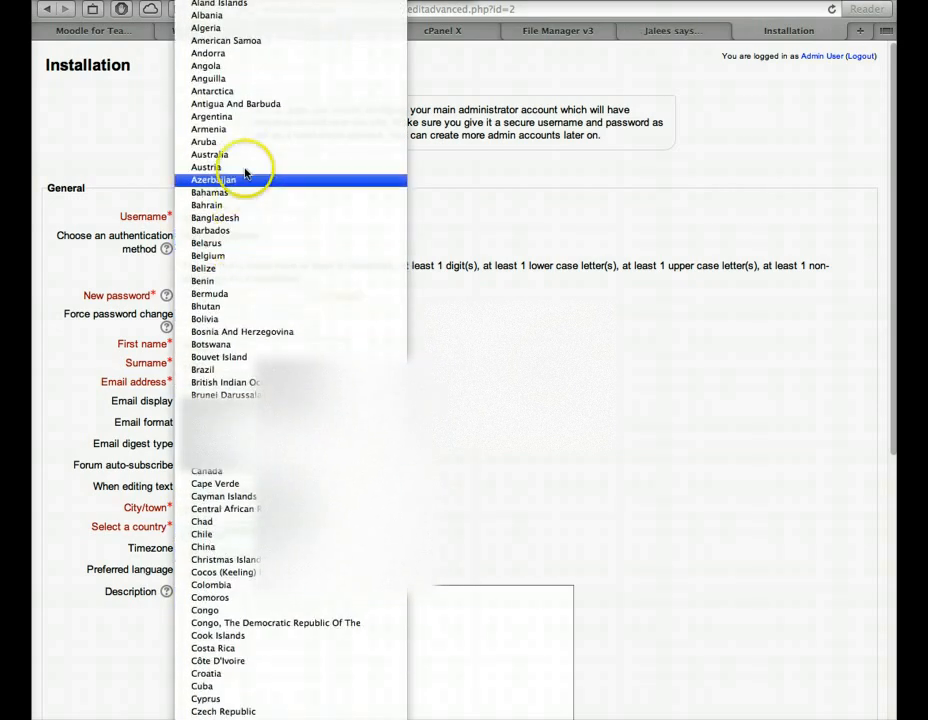
pyautogui.click(224, 471)
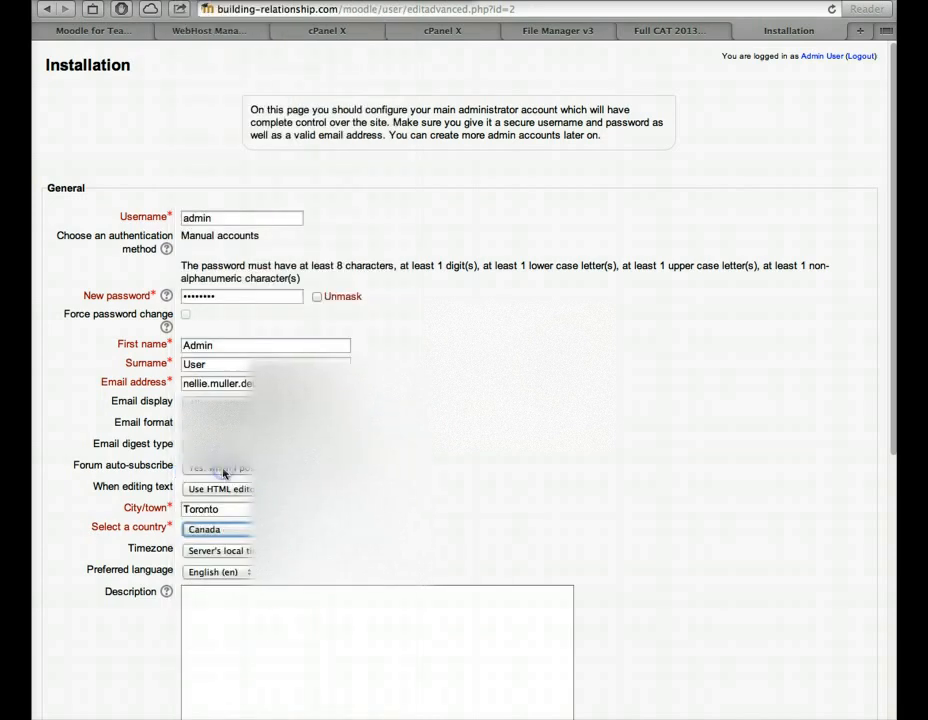
pyautogui.scroll(-10, 236, 492)
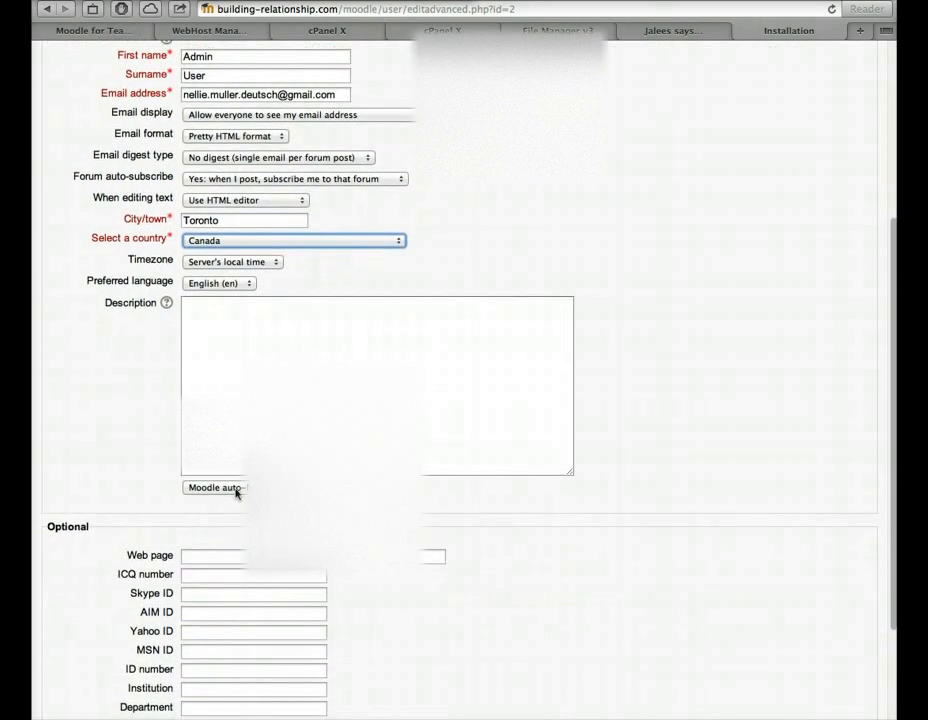
pyautogui.scroll(-2, 236, 492)
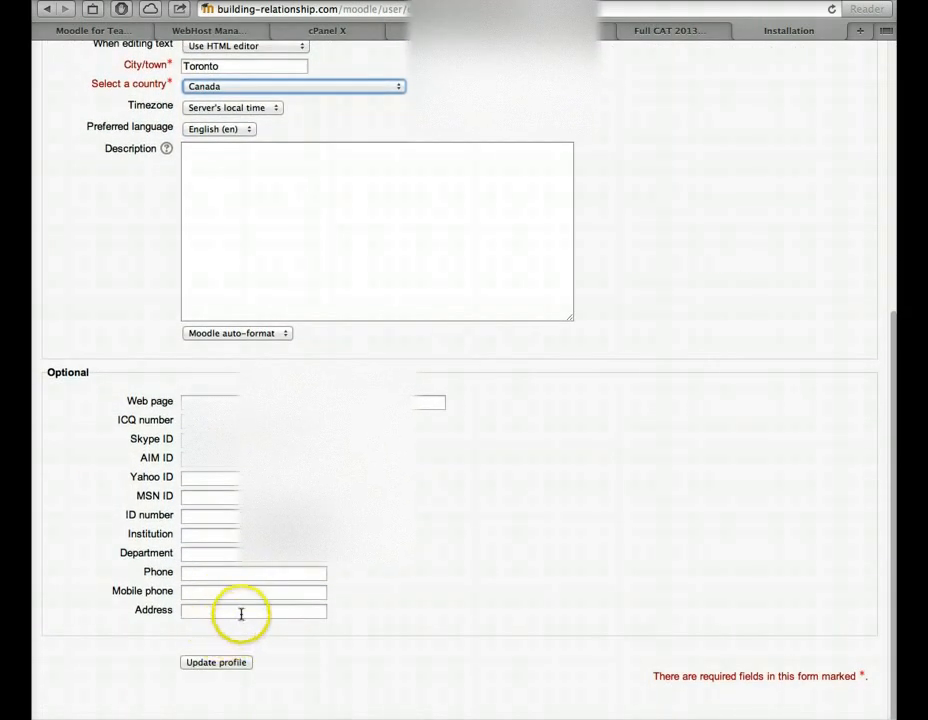
pyautogui.click(228, 666)
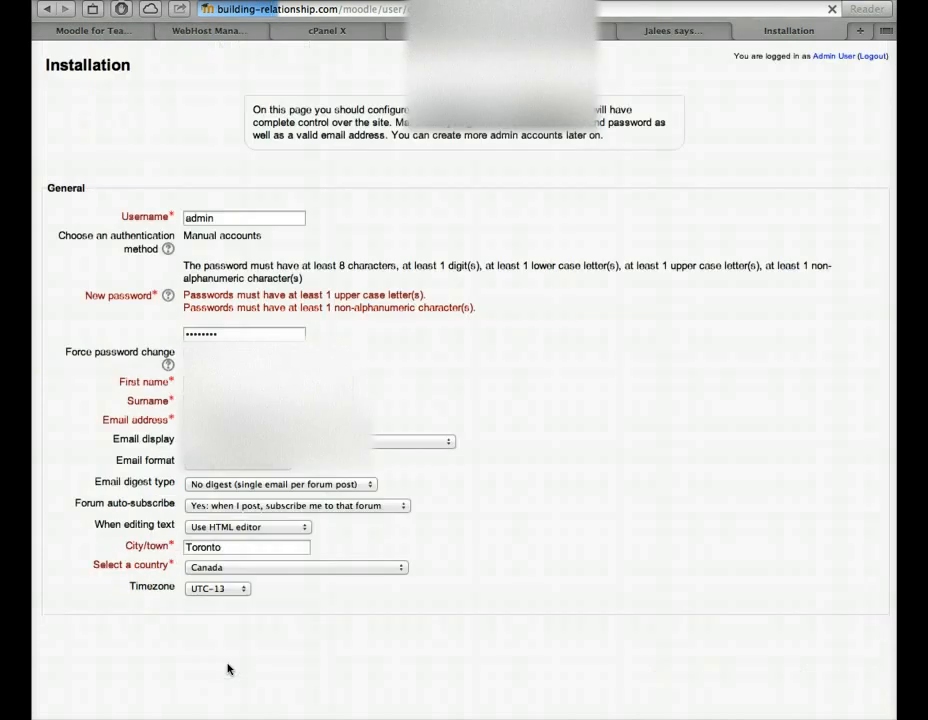
# Replace the rejected password with a compliant, stronger one and save the admin profile.
pyautogui.click(276, 333)
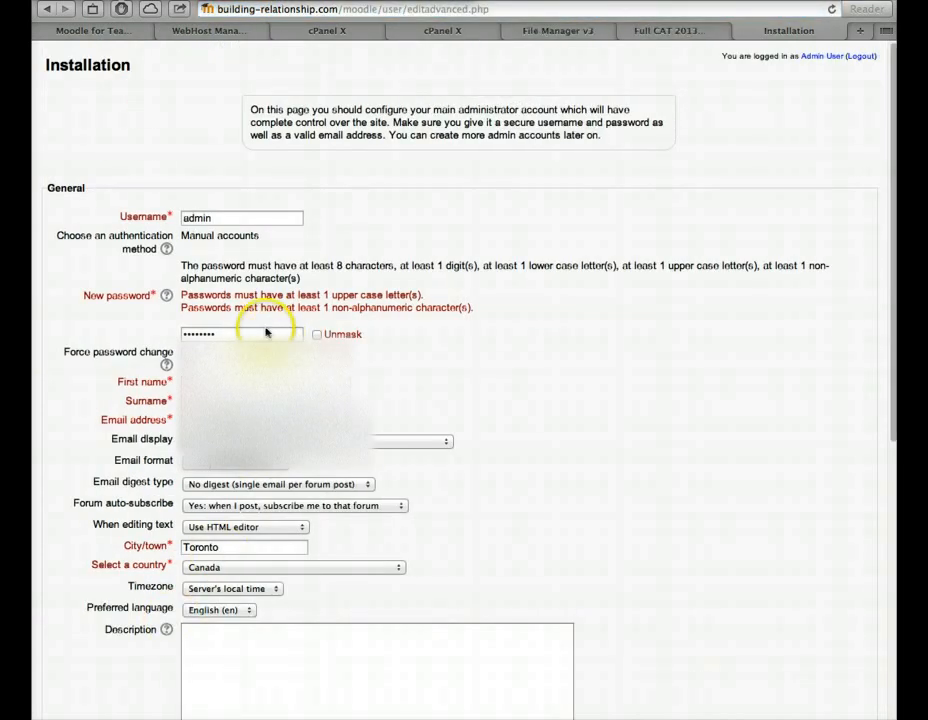
pyautogui.moveTo(222, 332); pyautogui.dragTo(153, 319)
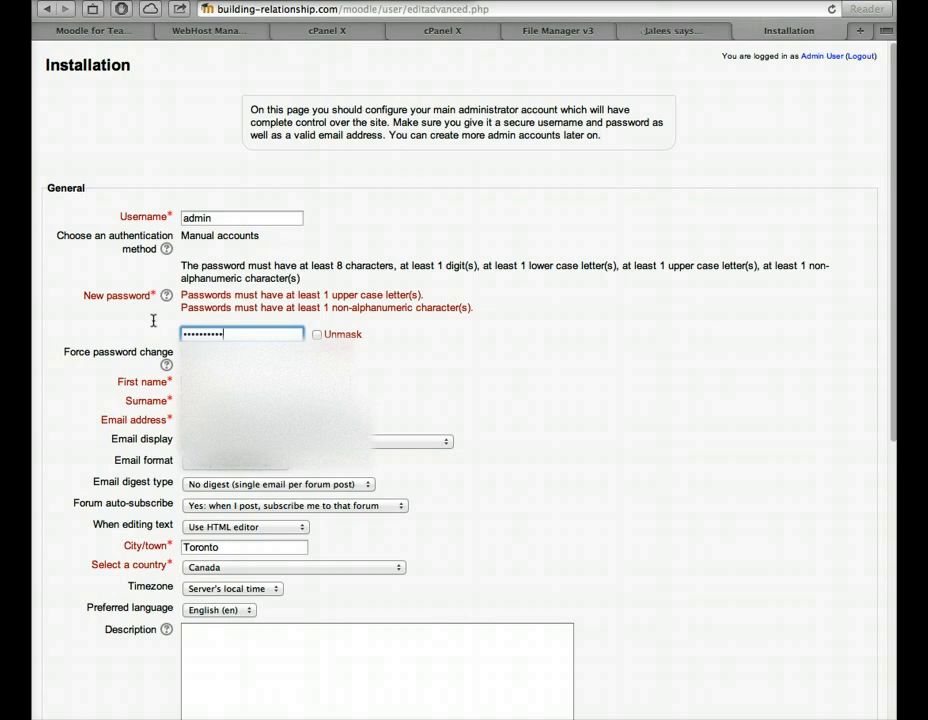
pyautogui.click(316, 335)
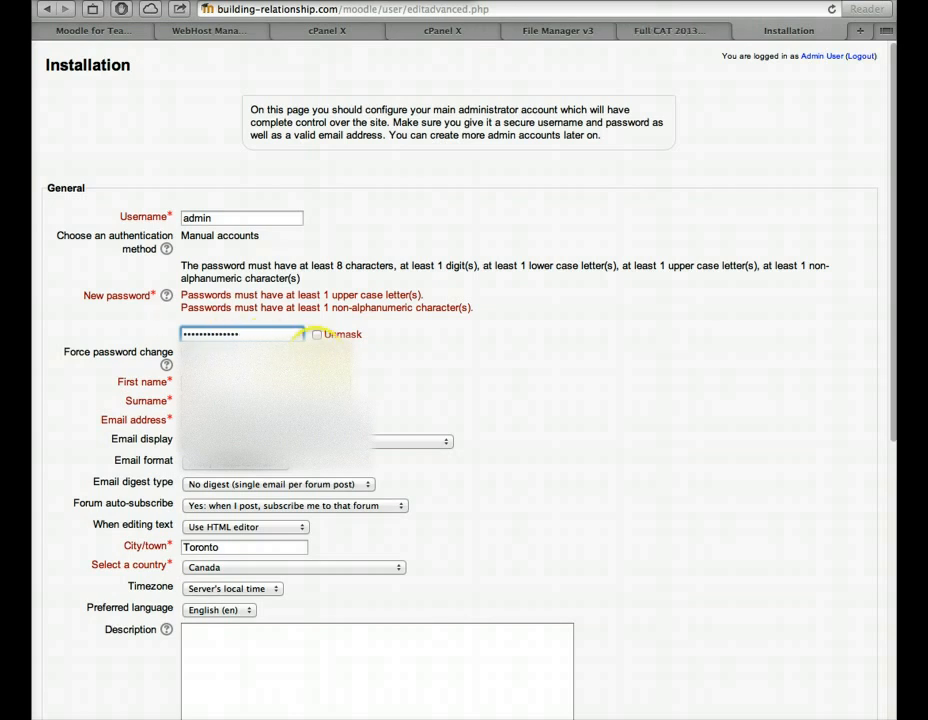
pyautogui.scroll(-1, 278, 460)
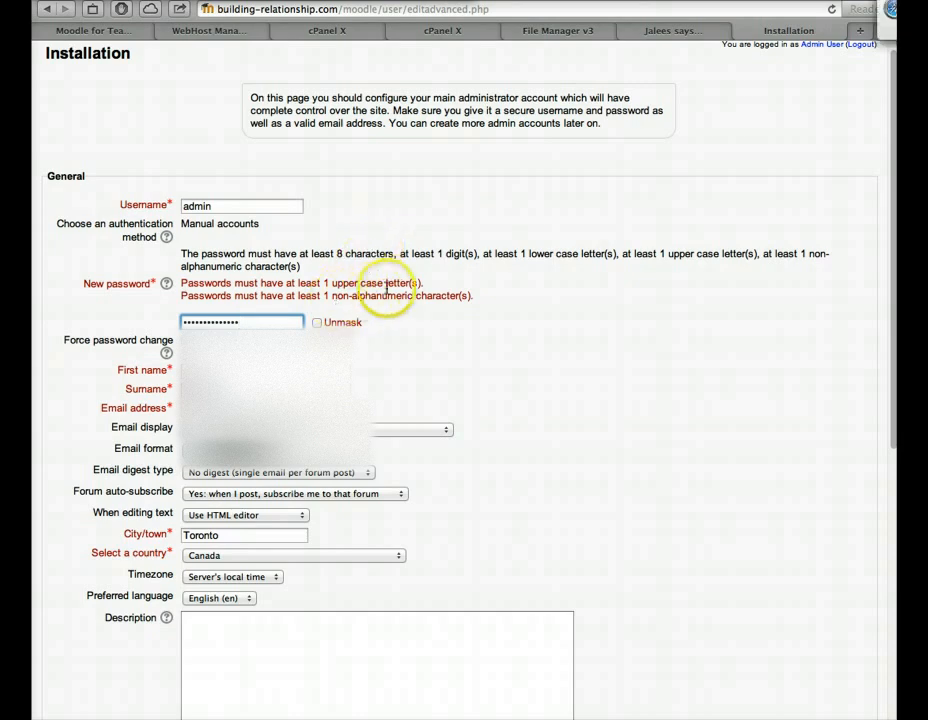
pyautogui.scroll(-3, 395, 380)
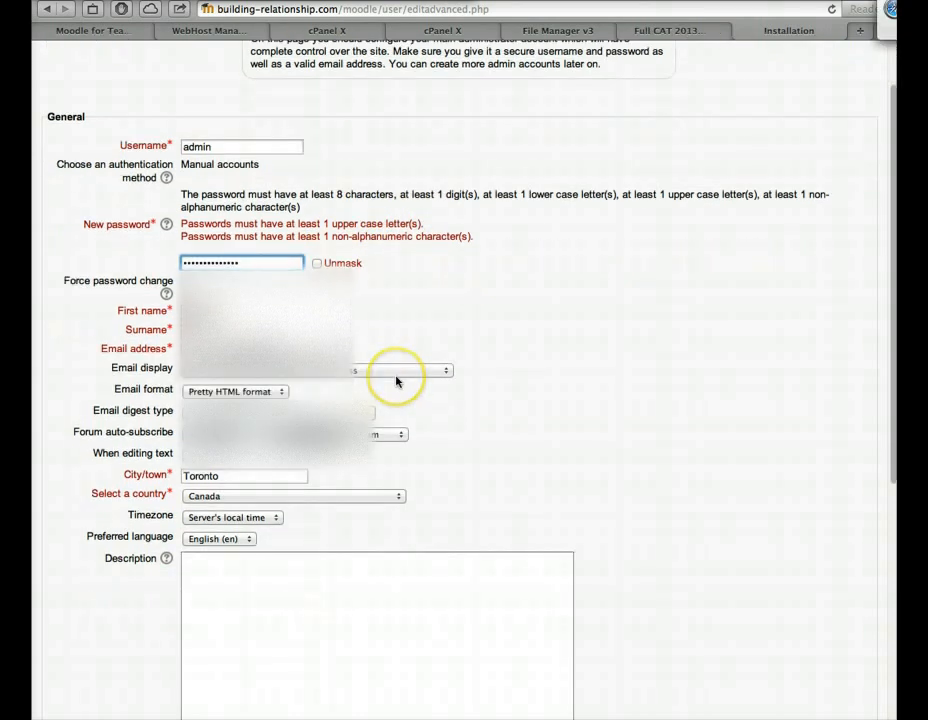
pyautogui.scroll(-10, 396, 381)
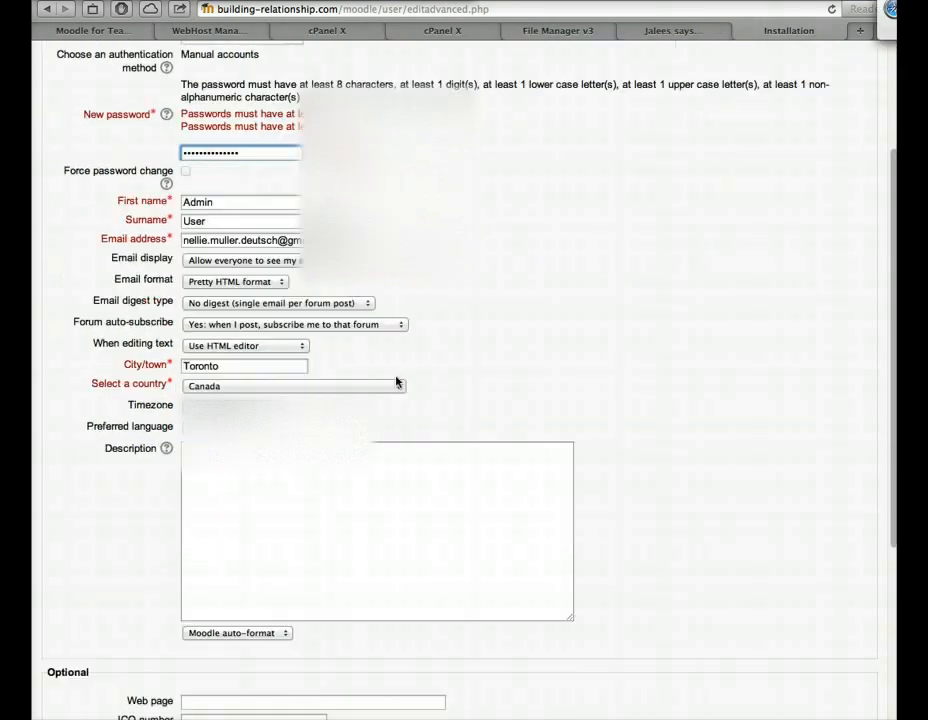
pyautogui.scroll(-6, 396, 381)
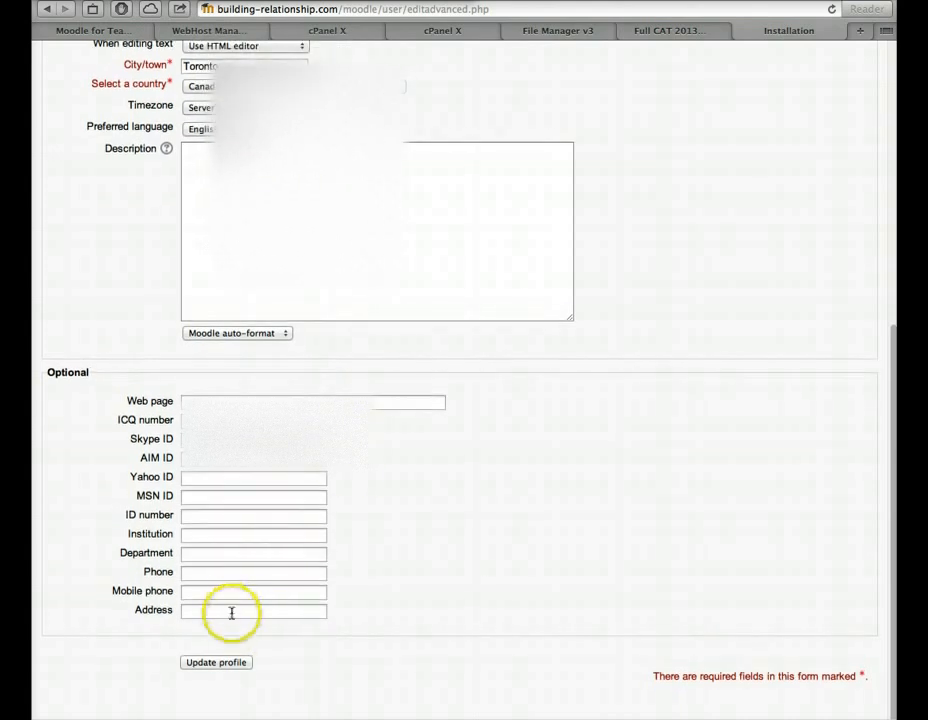
pyautogui.click(226, 662)
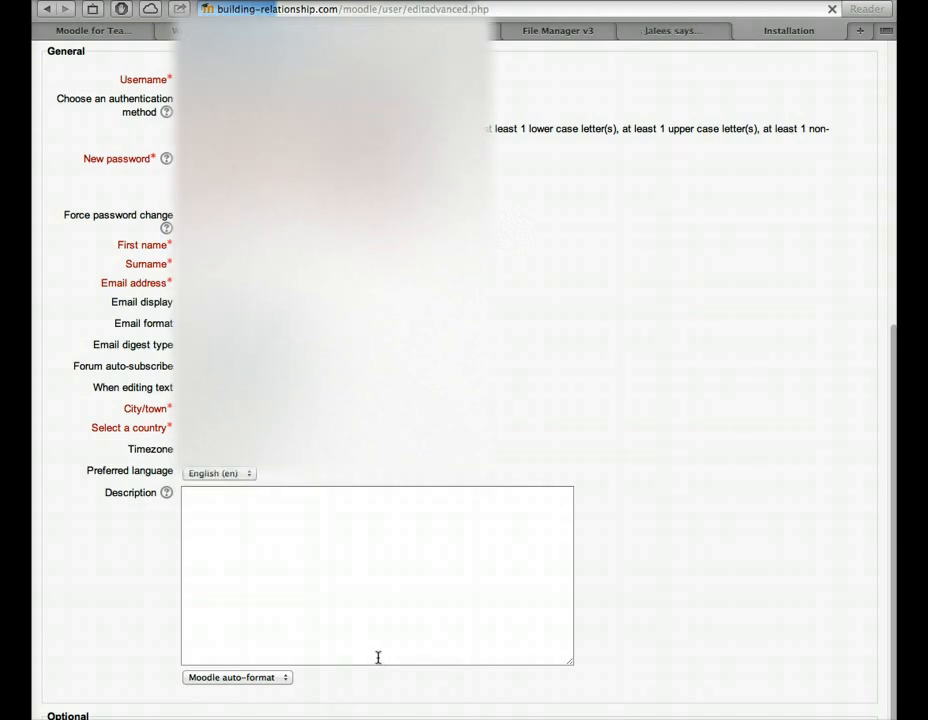
pyautogui.click(433, 650)
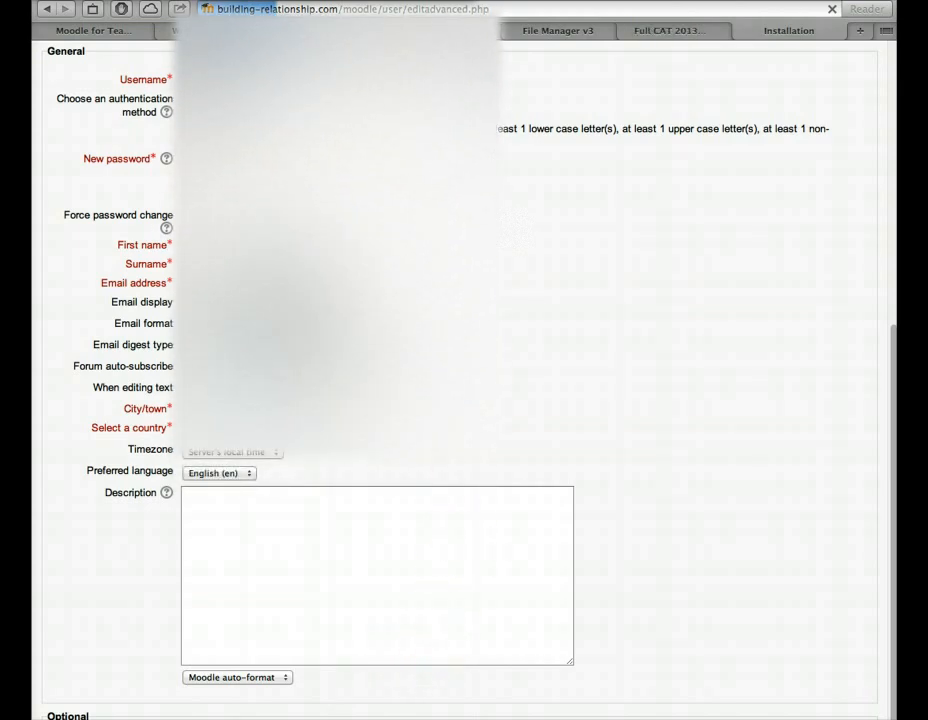
pyautogui.scroll(-5, 319, 480)
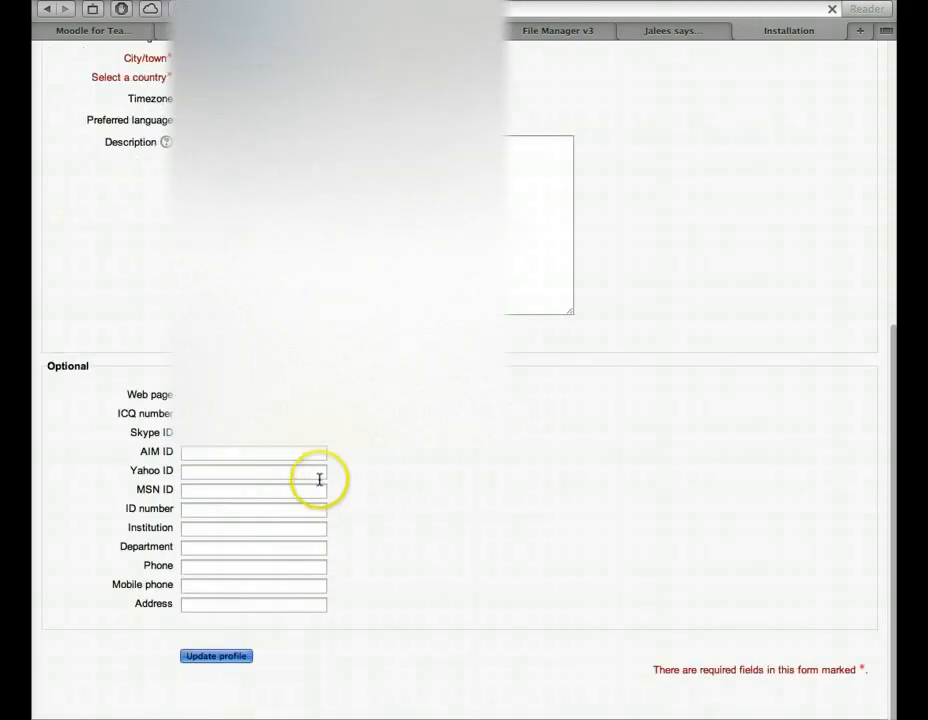
pyautogui.click(220, 662)
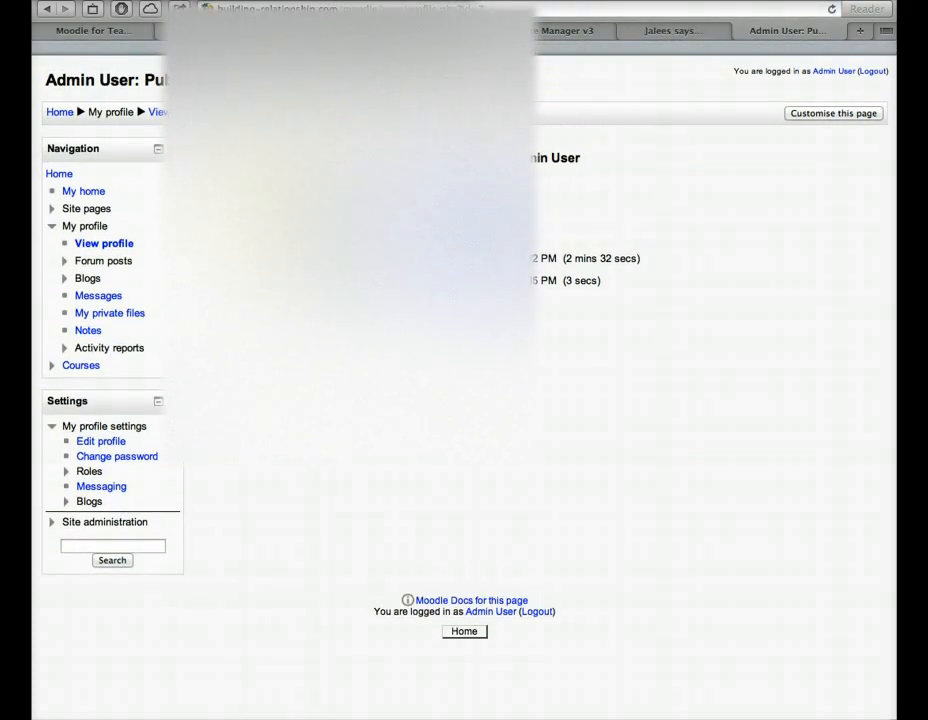
# Return to the home page, log in as admin, and enter the full site name 'Building Relationships'.
pyautogui.click(57, 112)
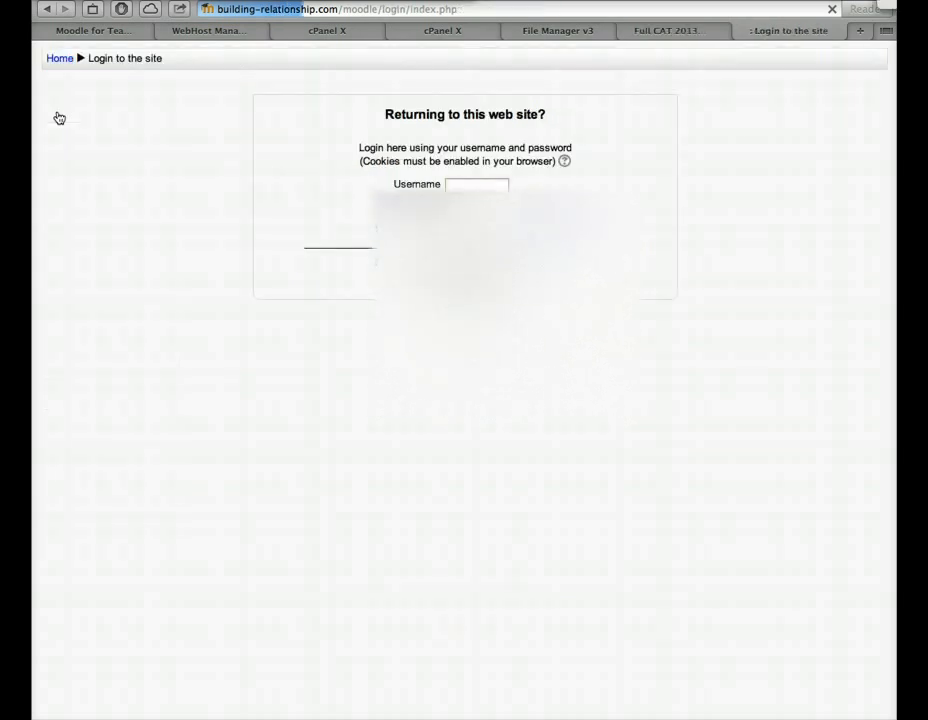
pyautogui.click(541, 203)
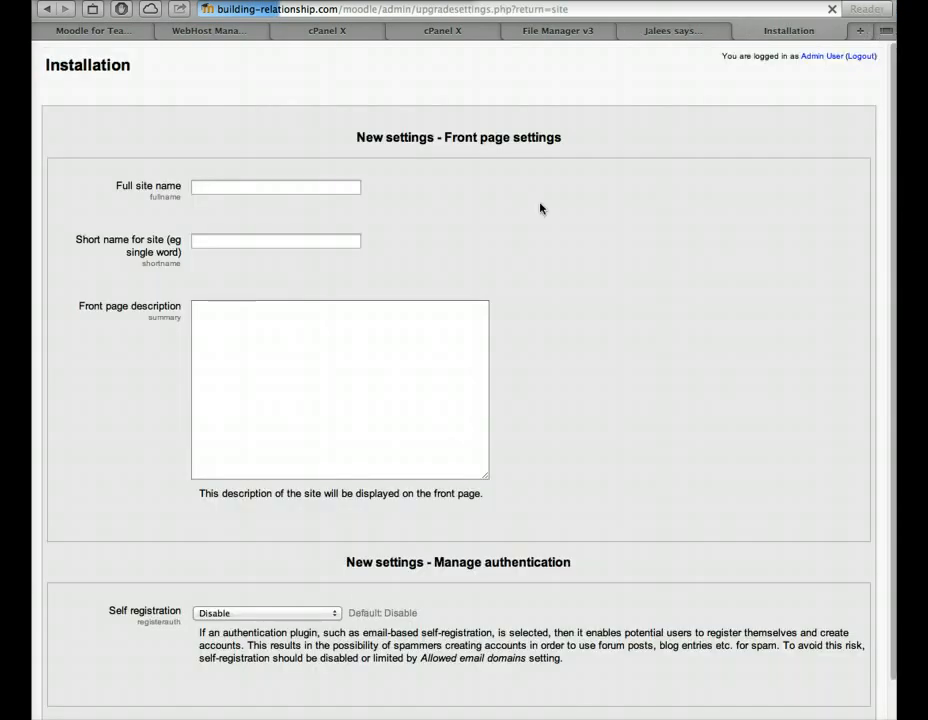
pyautogui.click(205, 187)
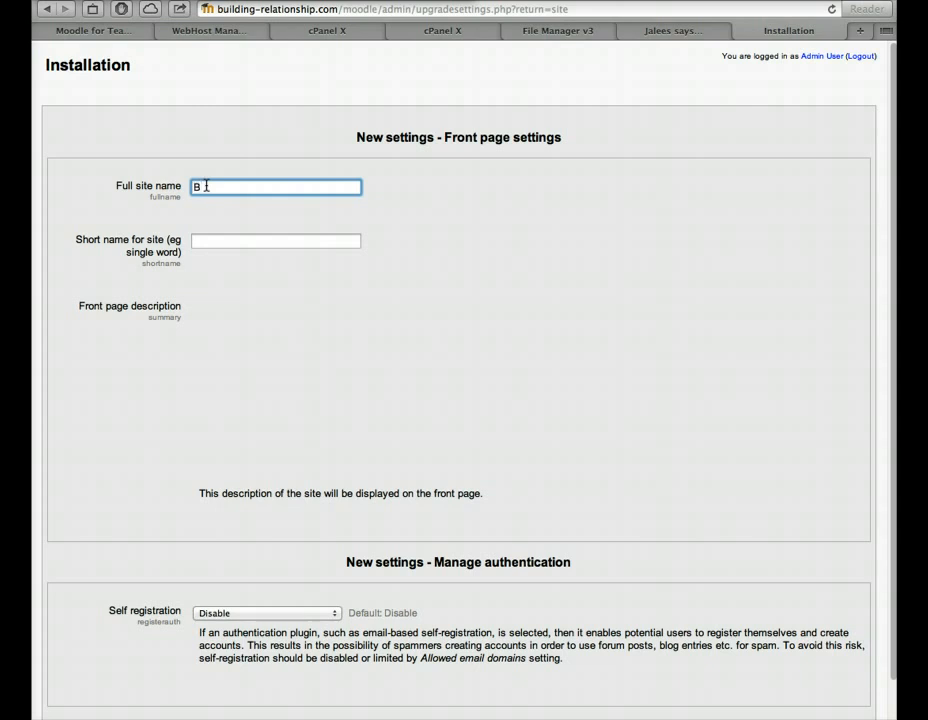
pyautogui.write('Building Relationships')
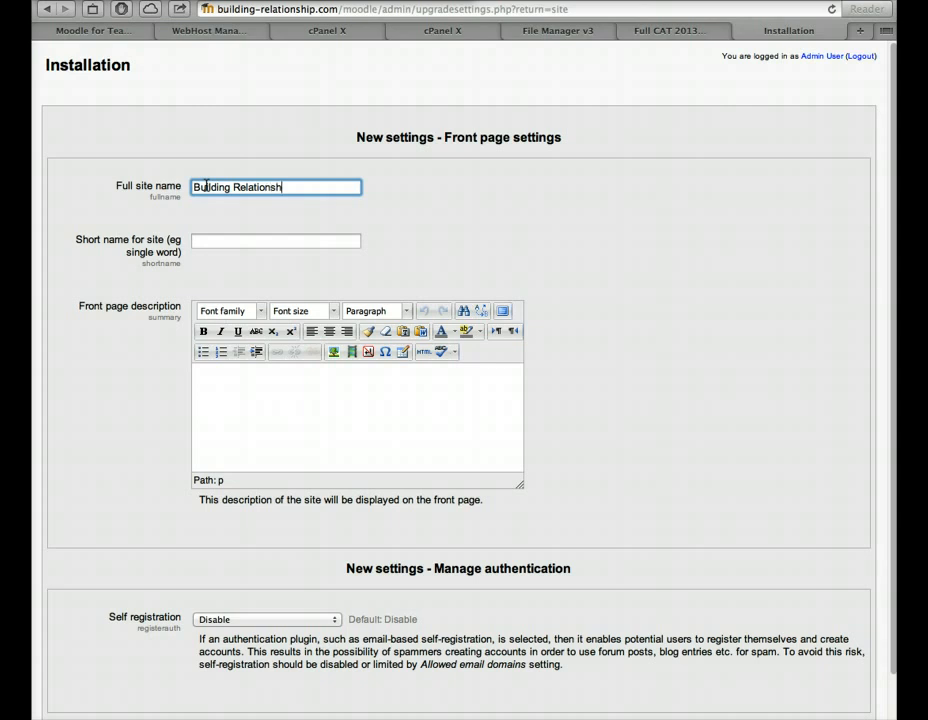
# Enter short name BR and the front page description, enable Email-based self-registration, and save.
pyautogui.click(216, 238)
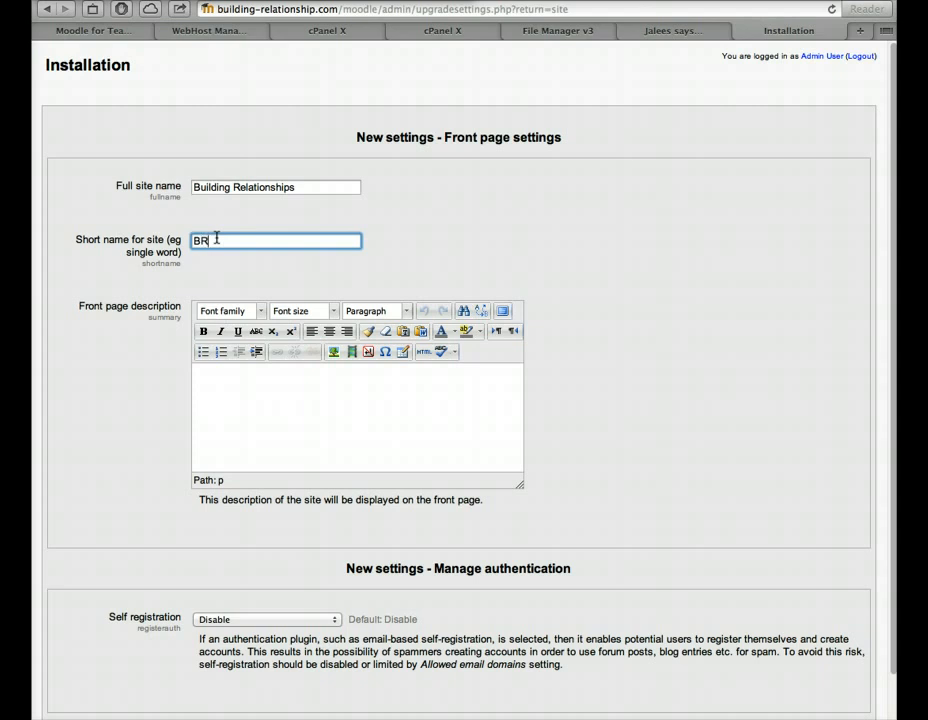
pyautogui.click(219, 375)
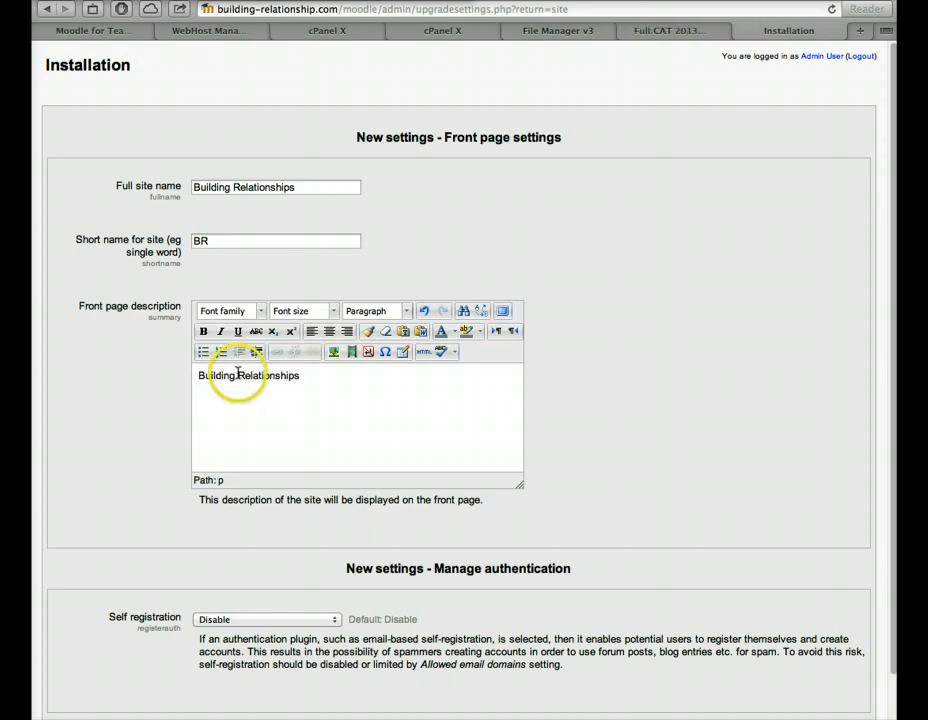
pyautogui.scroll(-1, 325, 560)
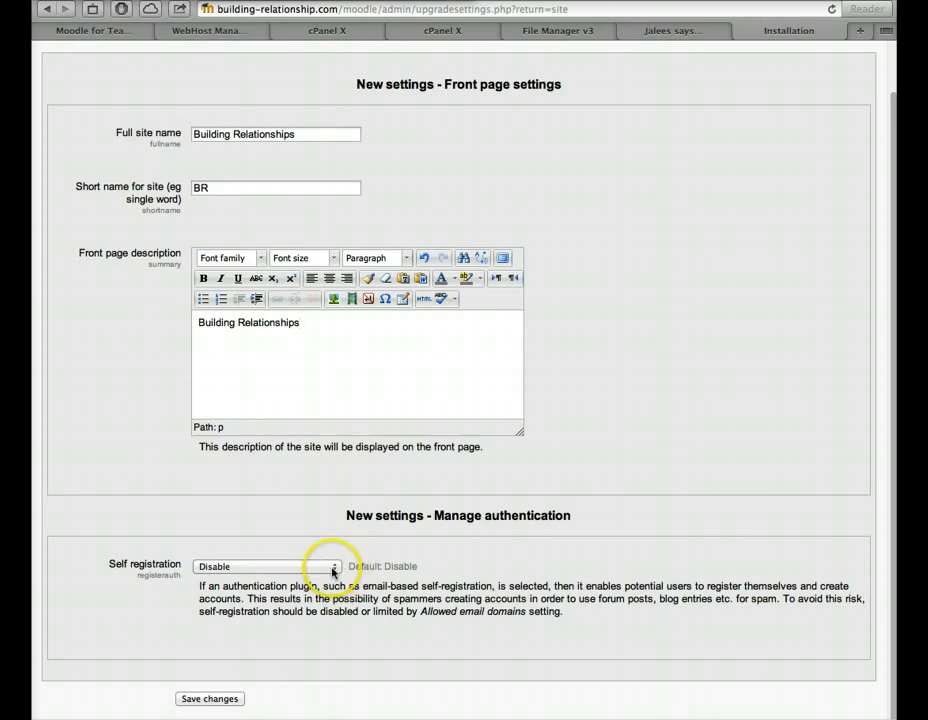
pyautogui.click(332, 566)
pyautogui.click(256, 580)
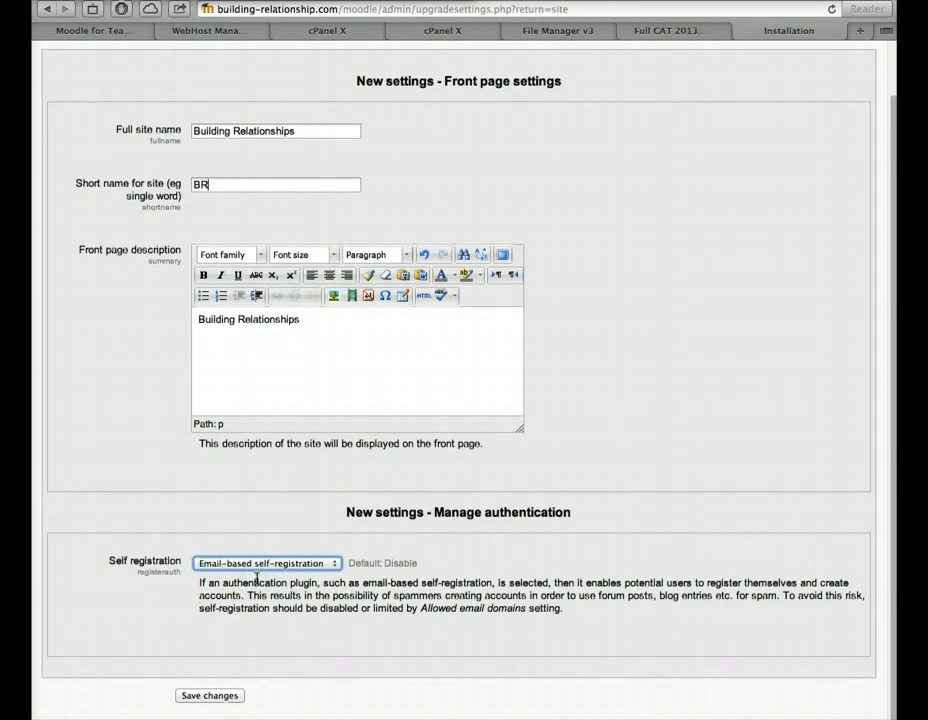
pyautogui.click(220, 697)
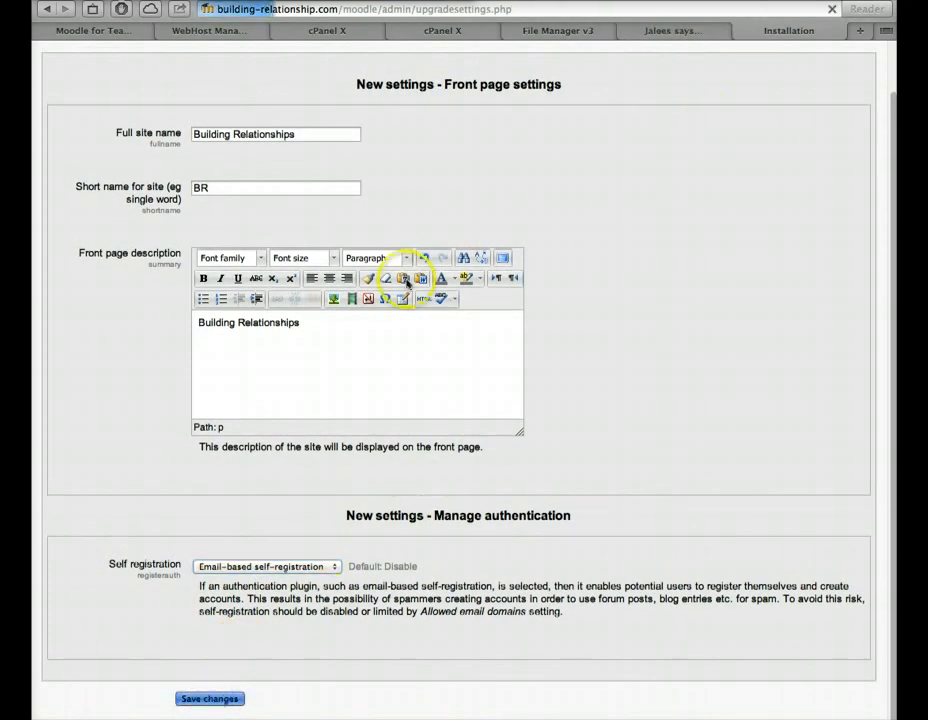